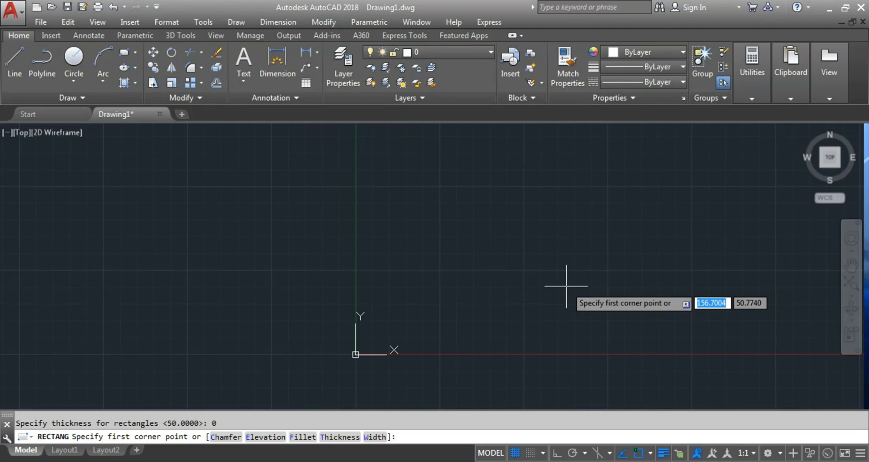
Switch to Rectangle.pdf in Adobe Acrobat, review the rectangle exercises from the top of the sheet, and return to the AutoCAD drawing
key("Escape")
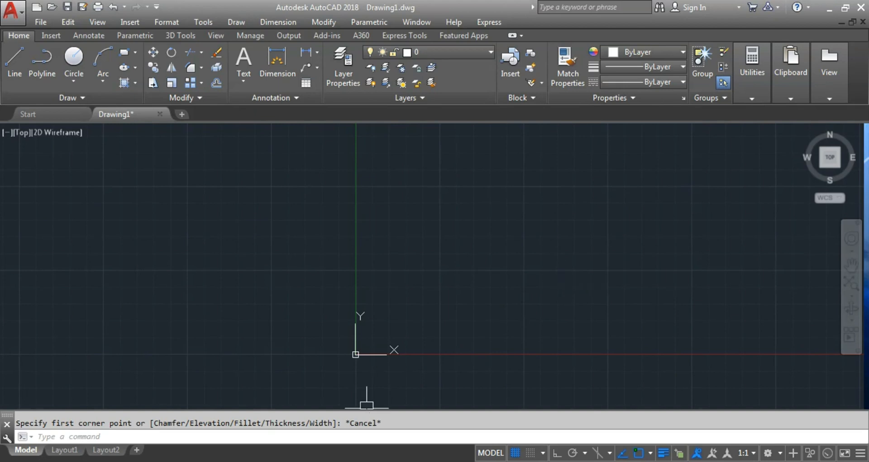
key("alt+Tab")
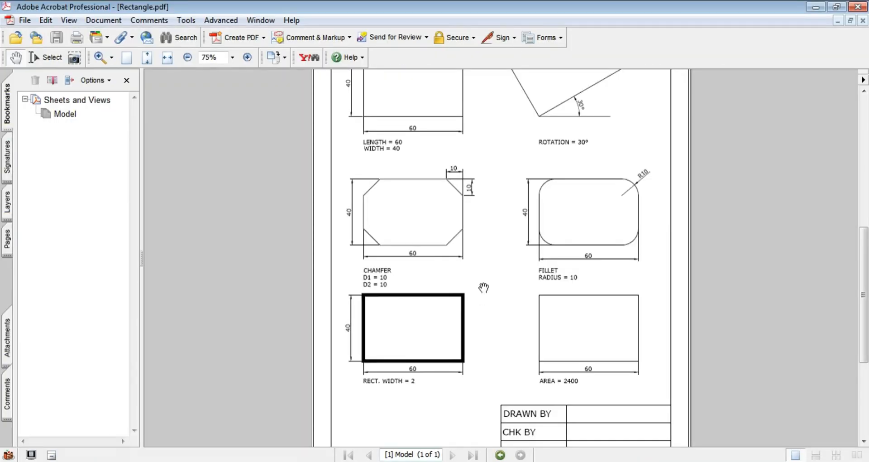
scroll(486, 265, "up", 3)
scroll(485, 258, "up", 1)
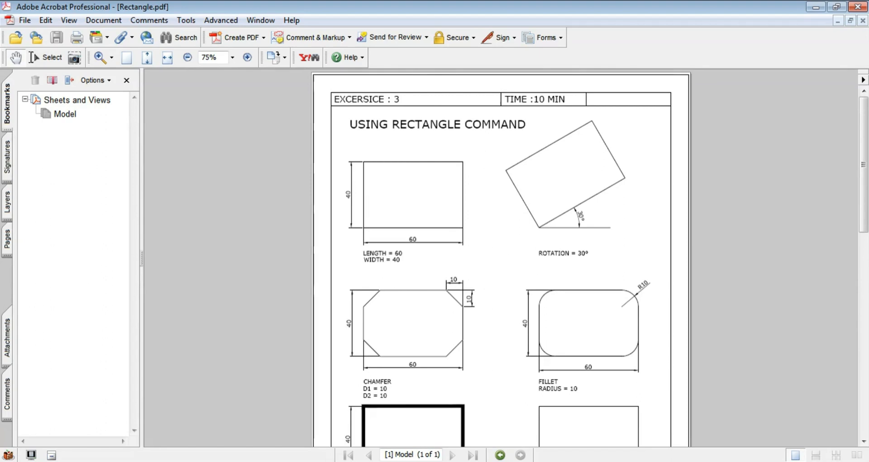
key("alt+Tab")
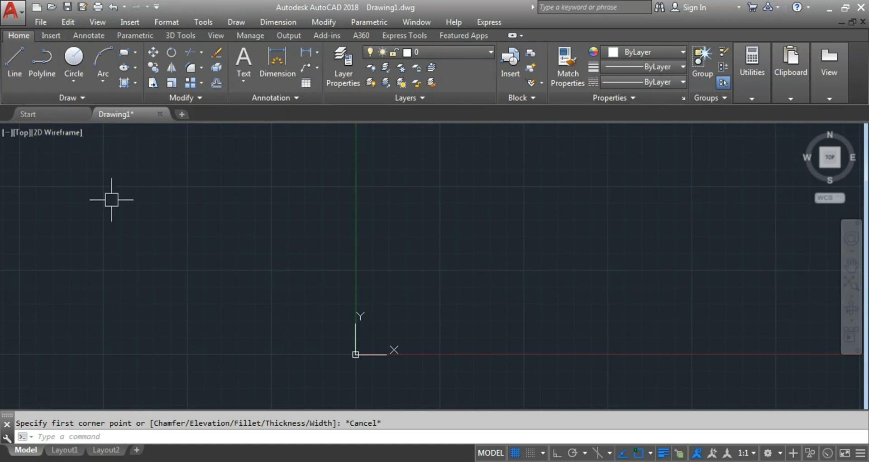
Draw a closed rectangle freehand from four separate Line segments with Ortho mode turned on
left_click(15, 59)
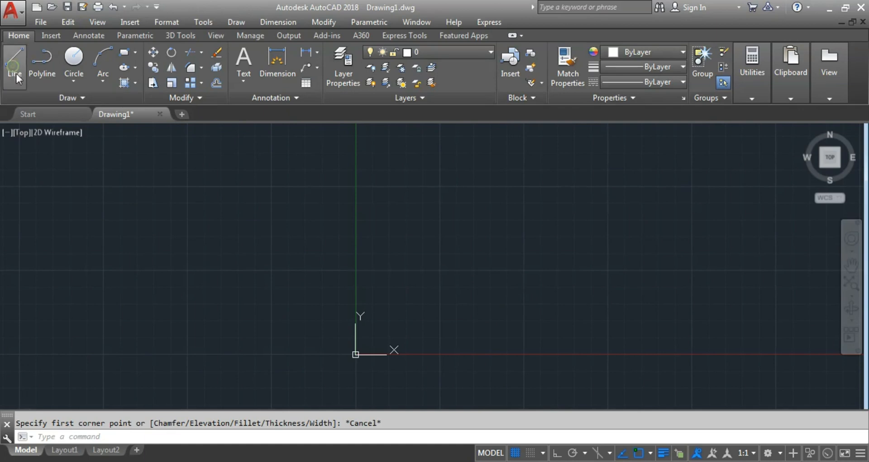
left_click(166, 295)
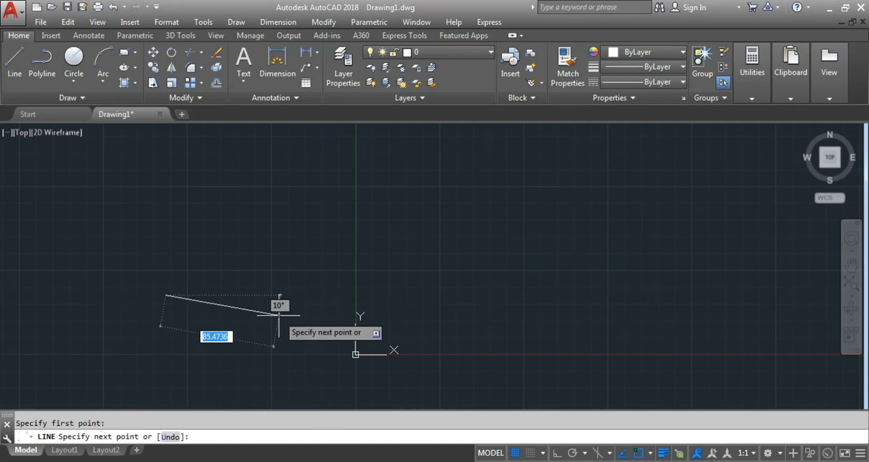
key("F8")
left_click(312, 299)
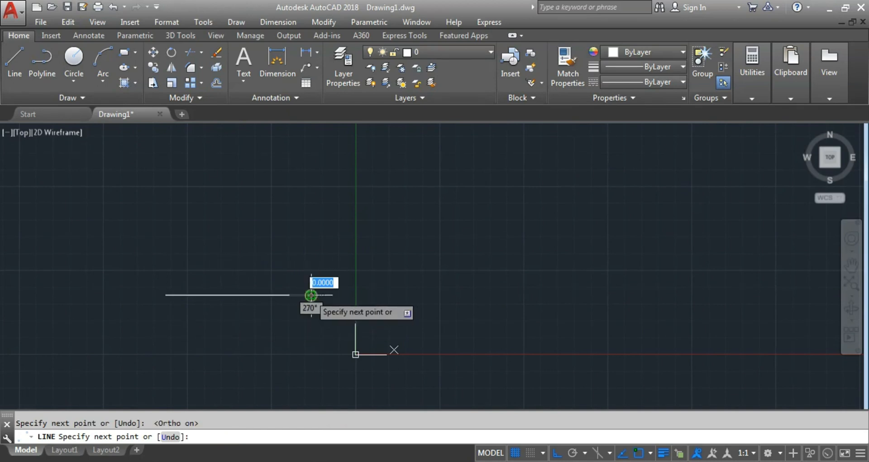
left_click(304, 174)
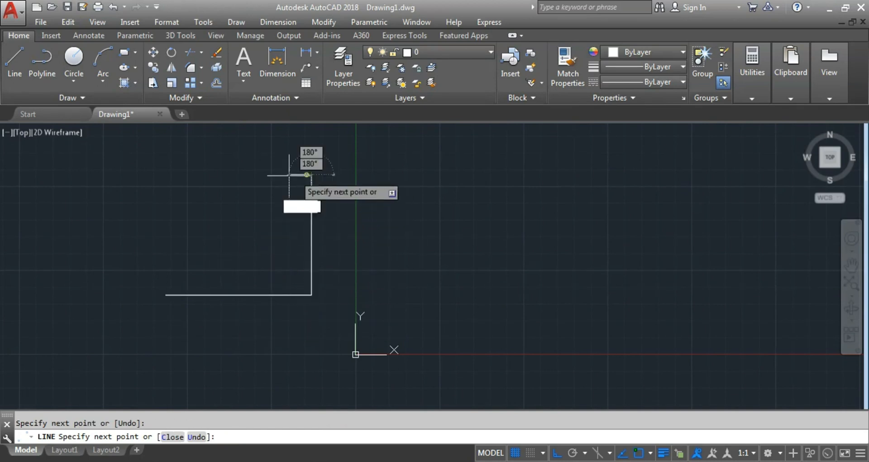
left_click(166, 173)
left_click(165, 295)
key("Escape")
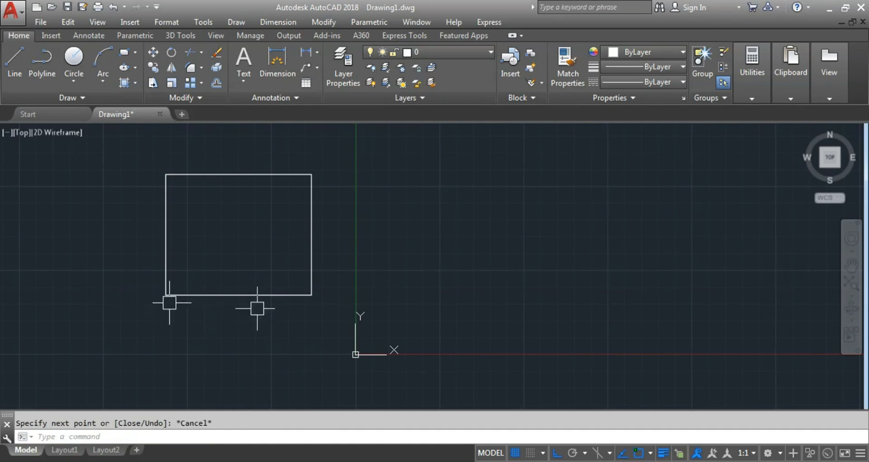
Draw a second rectangle beside the first as a four-segment polyline that ends at its start point
middle_click_drag(291, 316, 291, 345)
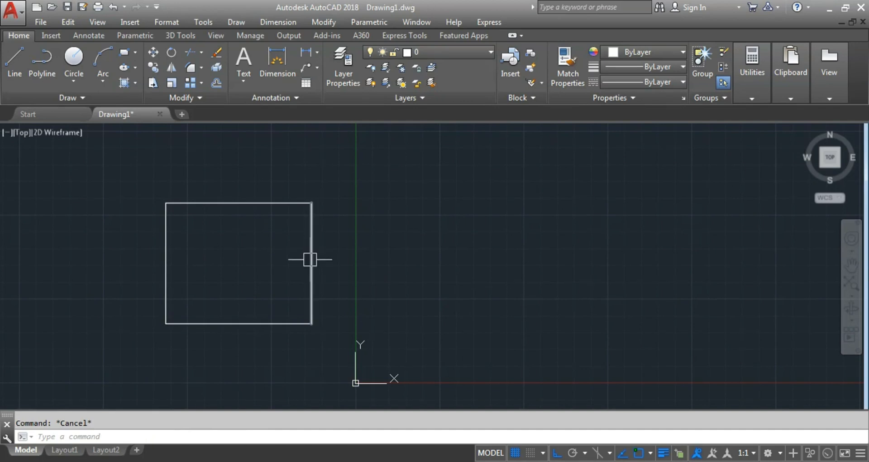
left_click(42, 68)
left_click(359, 324)
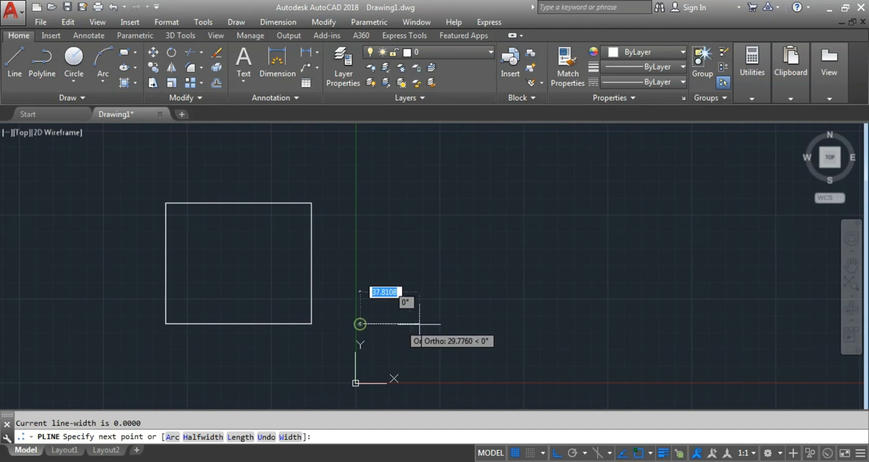
left_click(522, 324)
left_click(522, 198)
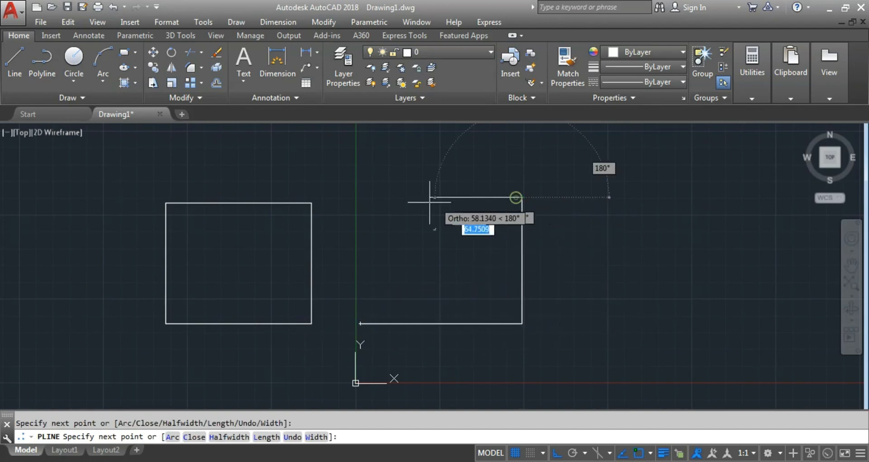
left_click(360, 198)
left_click(361, 324)
key("Escape")
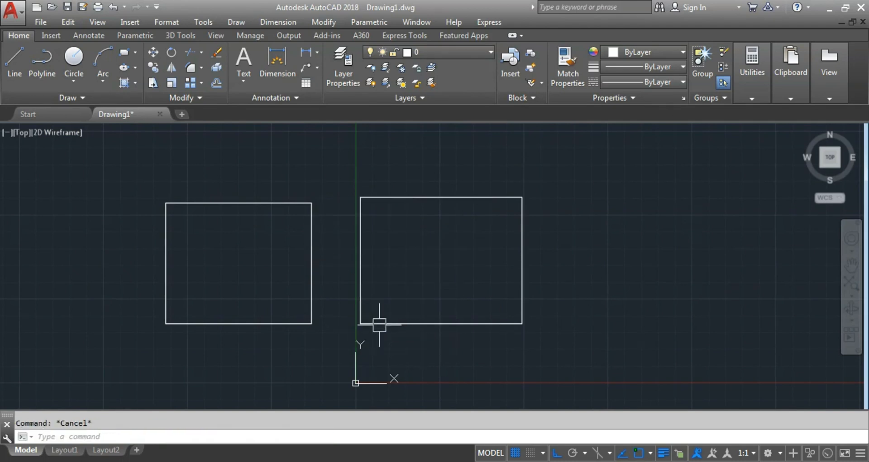
Draw a third, larger rectangle beside the polyline one with the Rectangle command, using two opposite corners
mouse_move(466, 255)
middle_mouse_down()
mouse_move(382, 270)
mouse_move(345, 243)
middle_mouse_up()
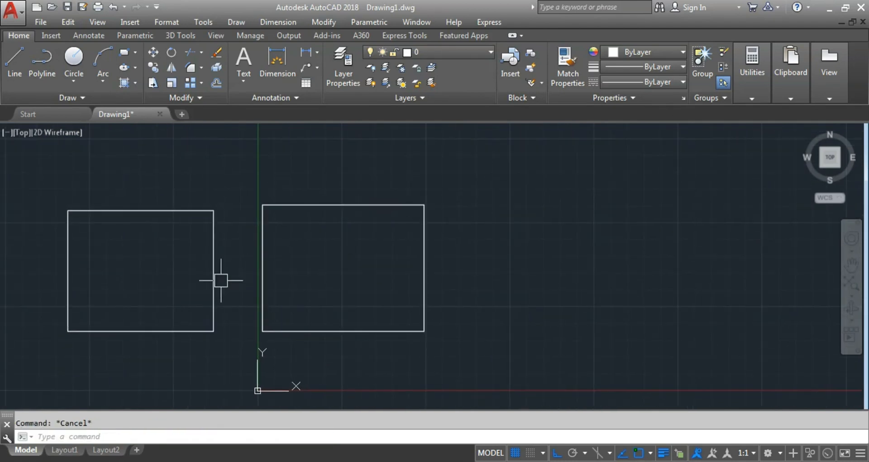
middle_click_drag(404, 258, 359, 258)
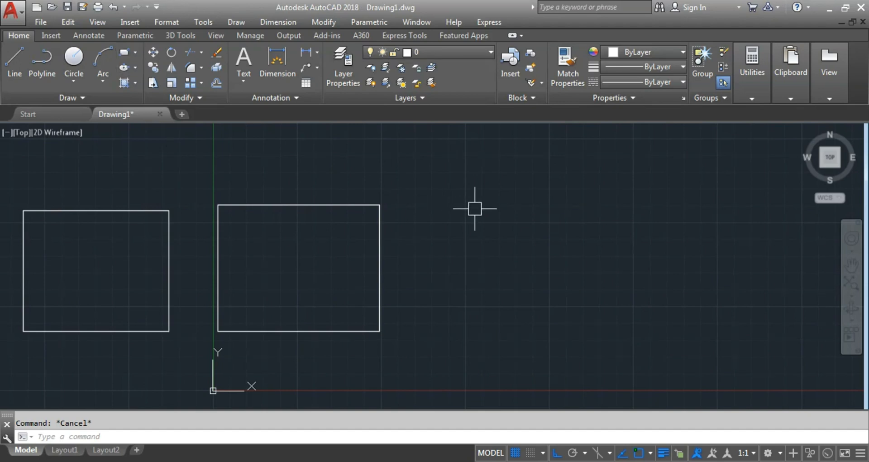
type("REC")
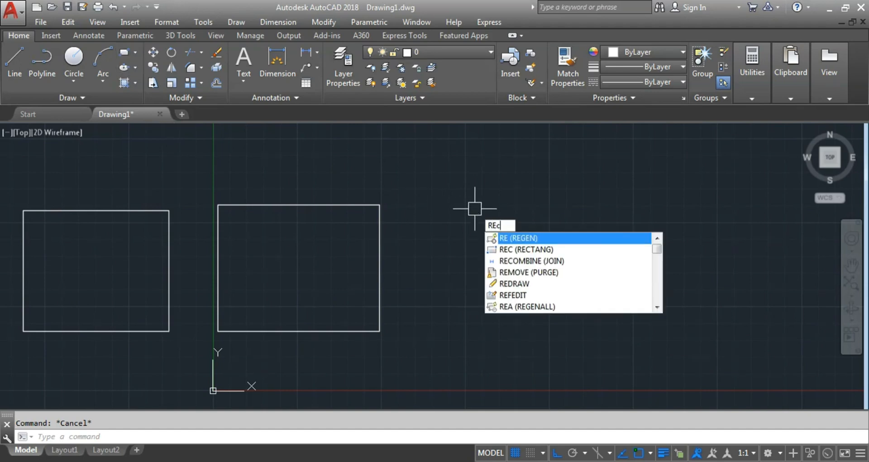
key("Return")
left_click(442, 343)
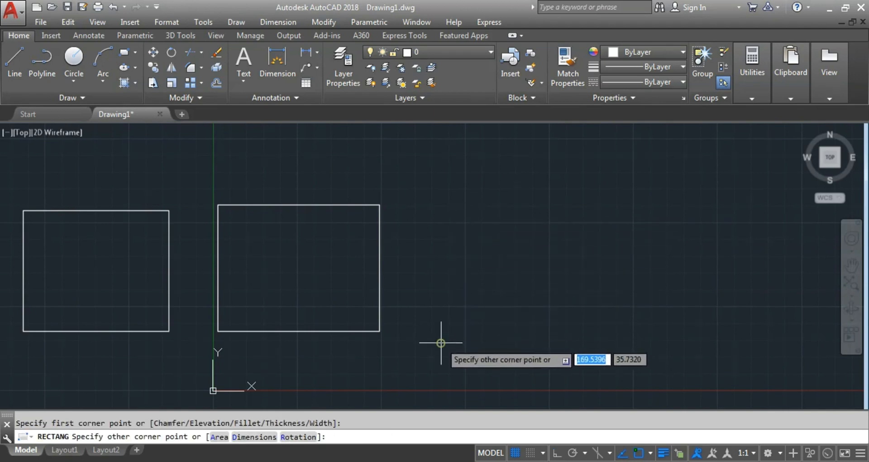
left_click(667, 187)
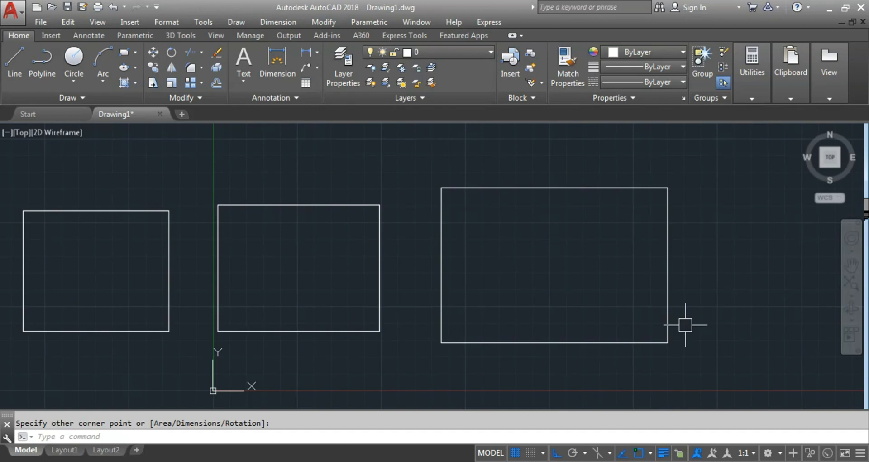
Delete all three practice rectangles from the drawing
middle_click_drag(143, 359, 155, 359)
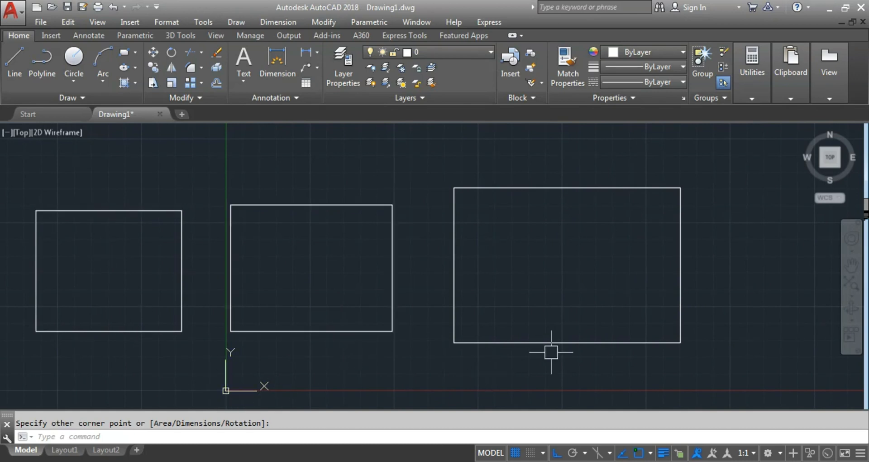
scroll(550, 353, "down", 2)
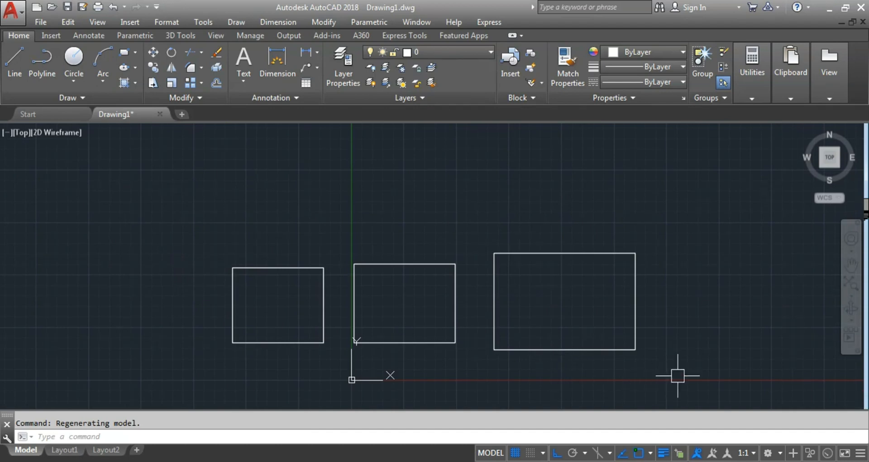
left_click(687, 375)
left_click(143, 195)
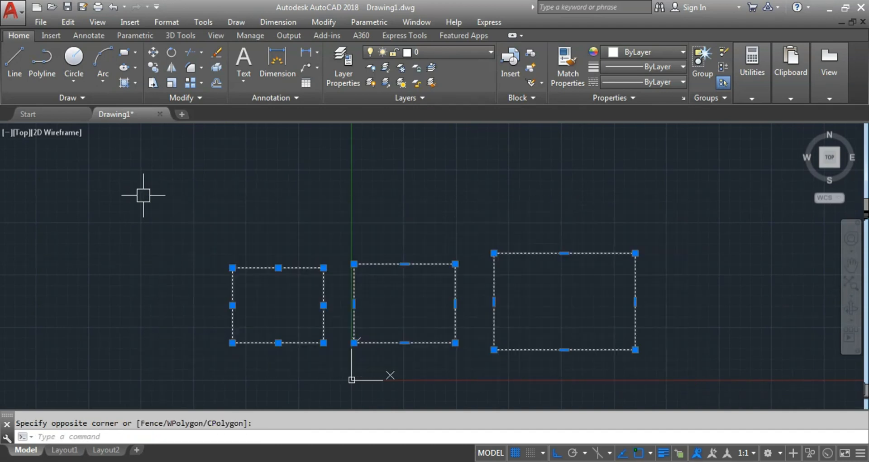
key("Delete")
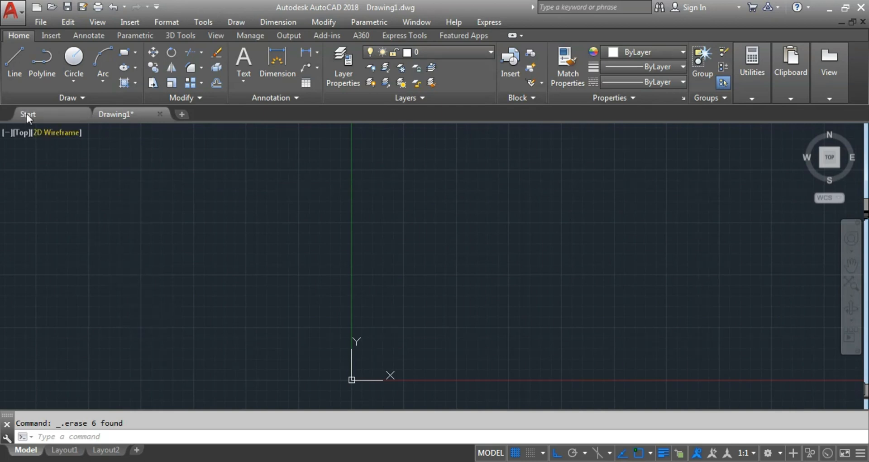
Draw a closed rectangle 50 units long and 40 units high with the Line command
left_click(20, 81)
left_click(188, 331)
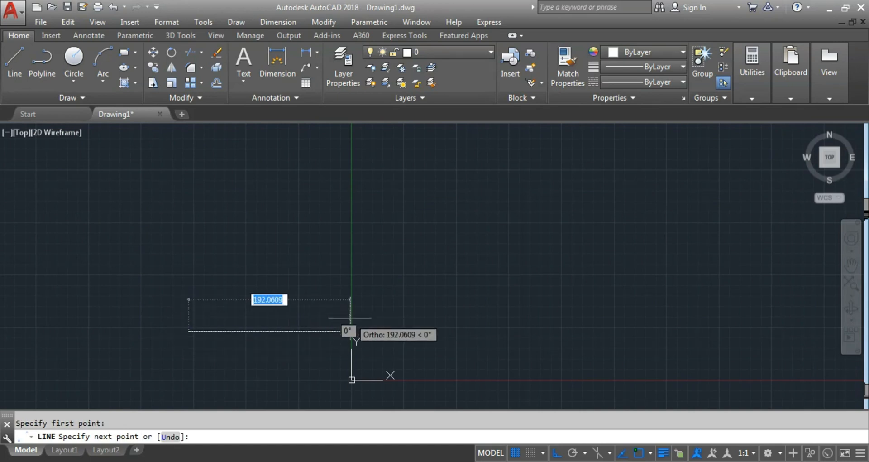
type("50")
key("Return")
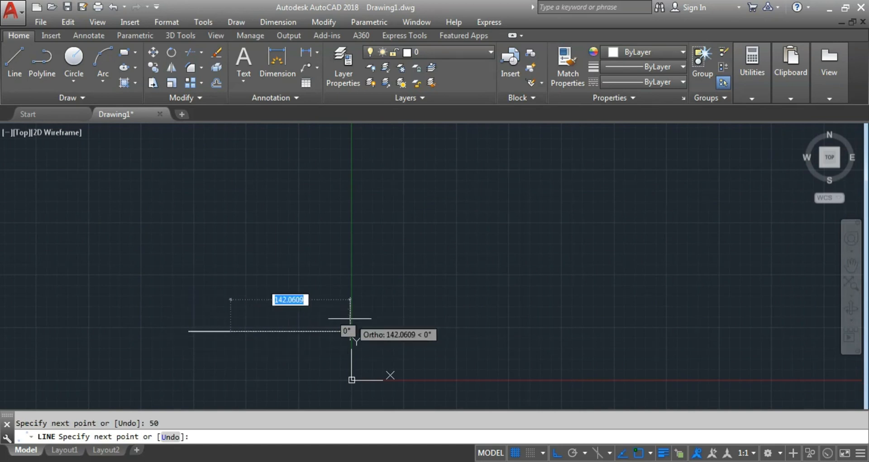
type("40")
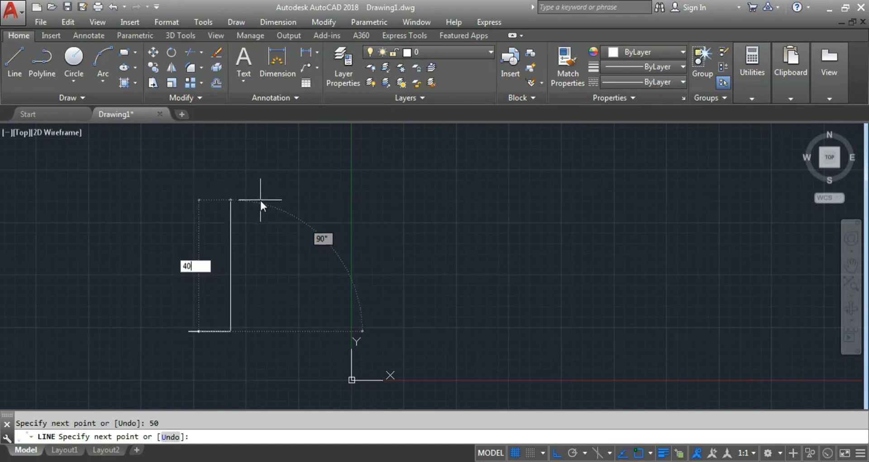
key("Return")
type("50")
key("Return")
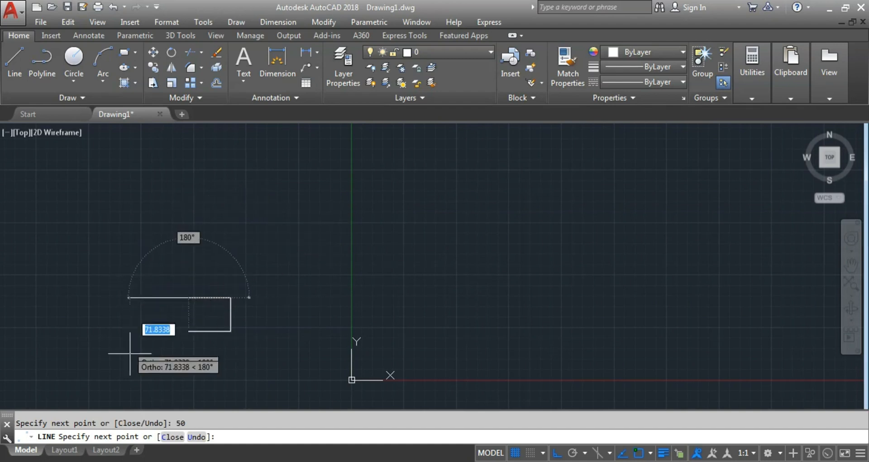
type("40")
key("Return")
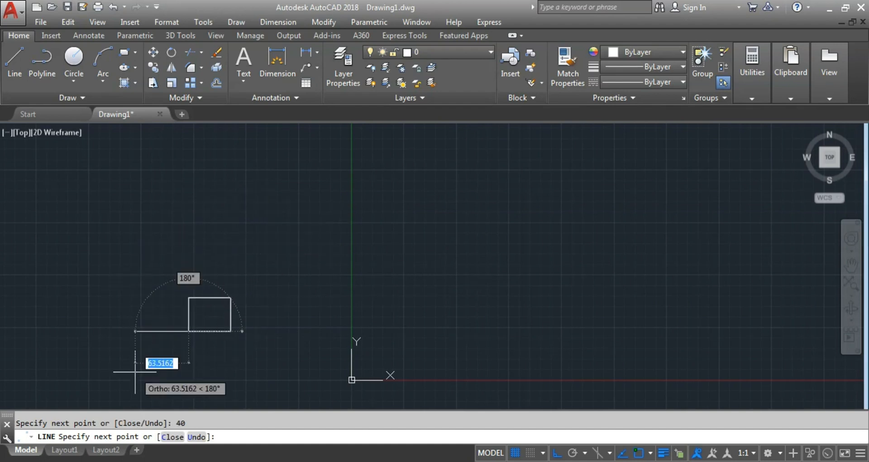
key("Return")
key("Escape")
Delete the four lines of the 50 by 40 rectangle
left_click(310, 361)
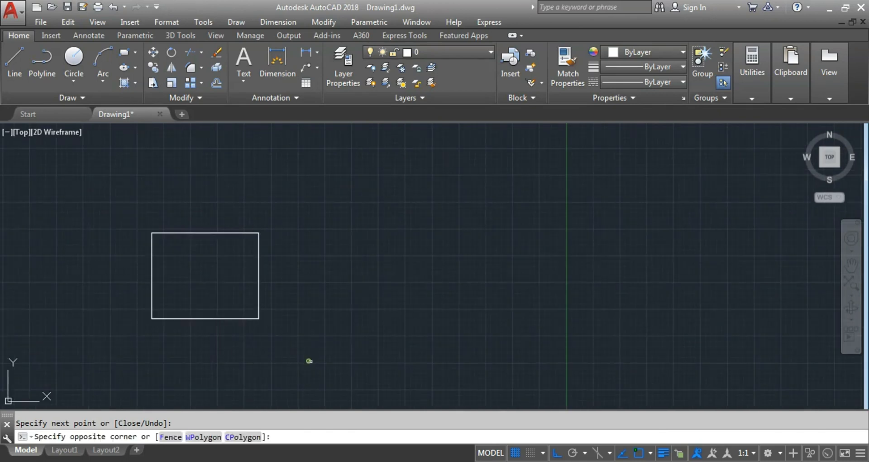
left_click(43, 217)
key("Delete")
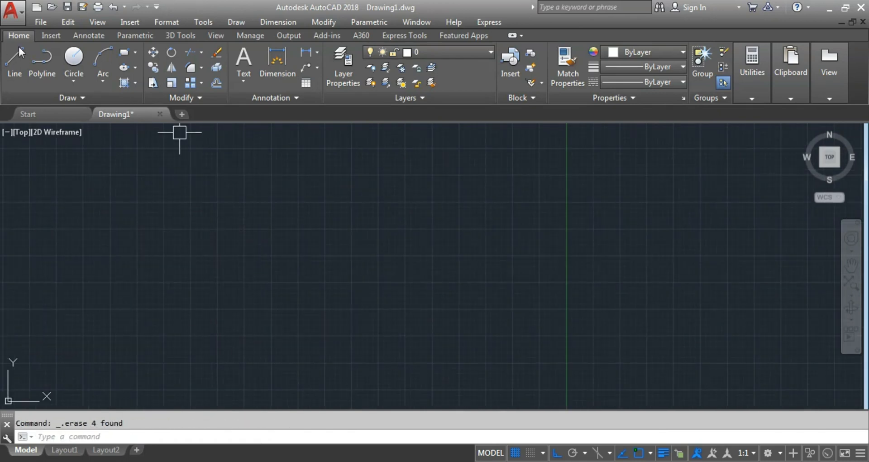
Draw a freehand rectangle with the Rectangle command by placing two opposite corners in the empty drawing
left_click(125, 52)
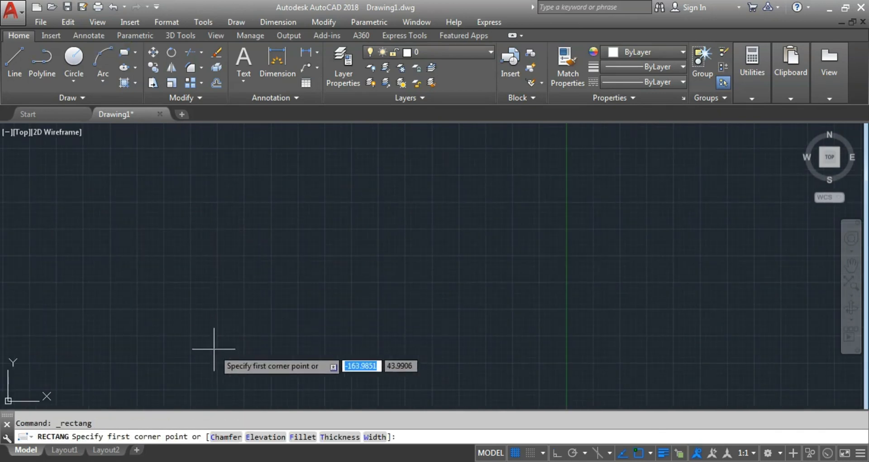
left_click(186, 359)
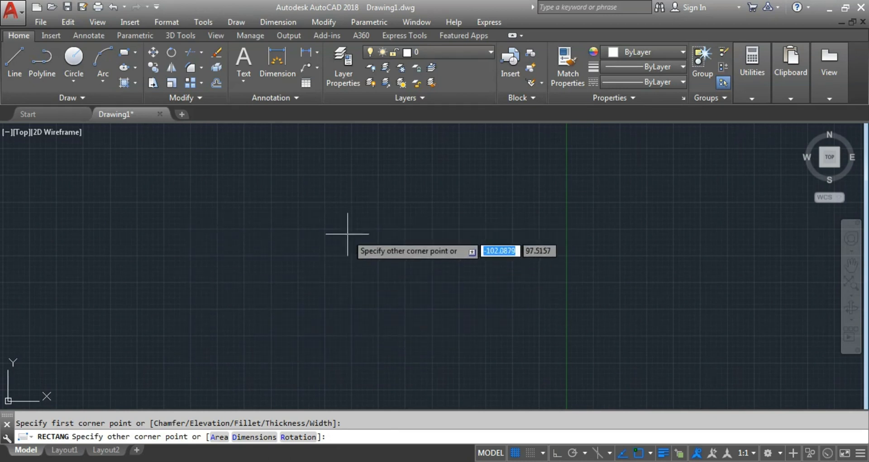
left_click(365, 239)
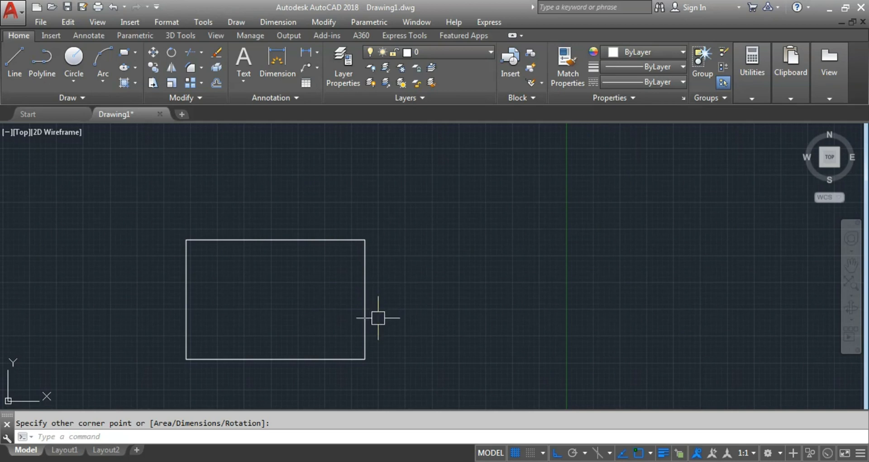
Delete the freehand rectangle to leave the drawing empty
left_click(378, 319)
left_click(394, 364)
left_click(69, 198)
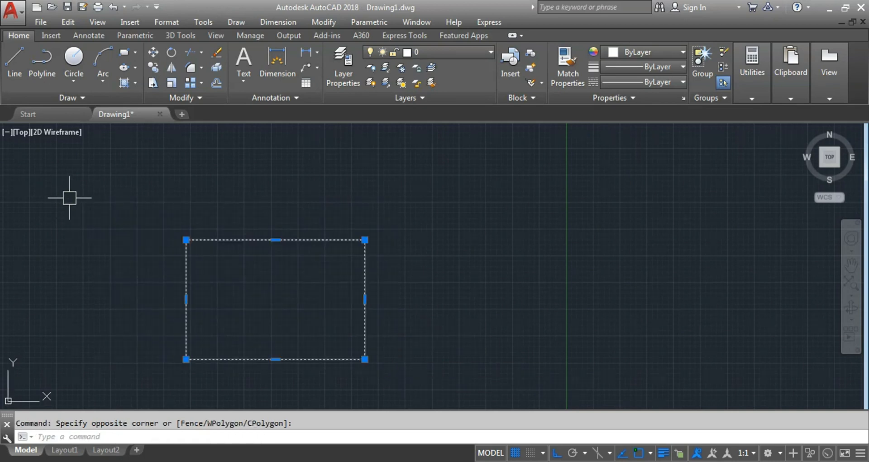
key("Delete")
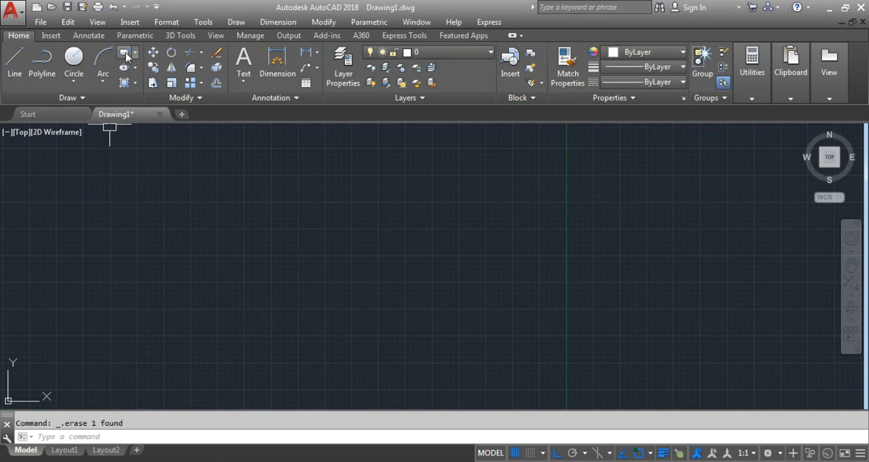
Draw a rectangle 10 units long and 20 units wide with the Rectangle command's Dimensions option in the empty drawing
type("r")
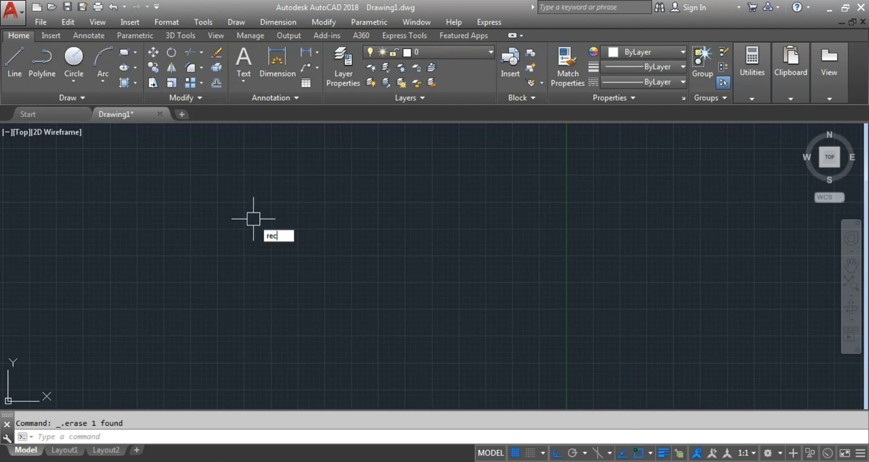
type("ec")
key("Return")
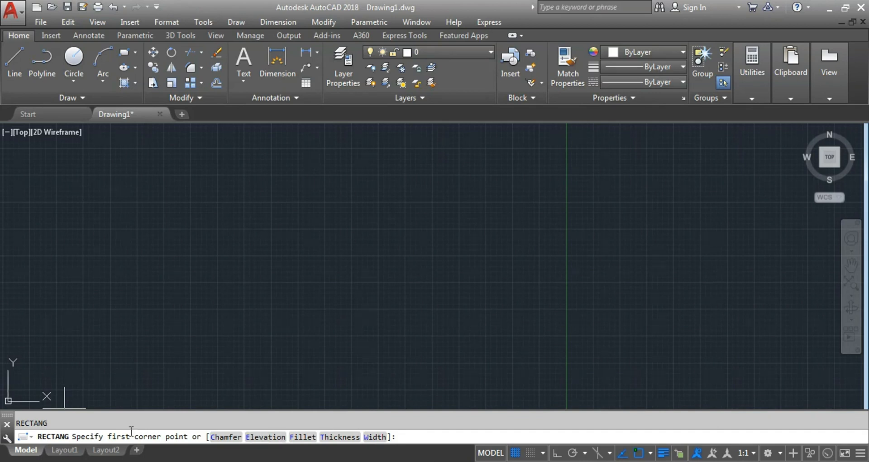
left_click(222, 343)
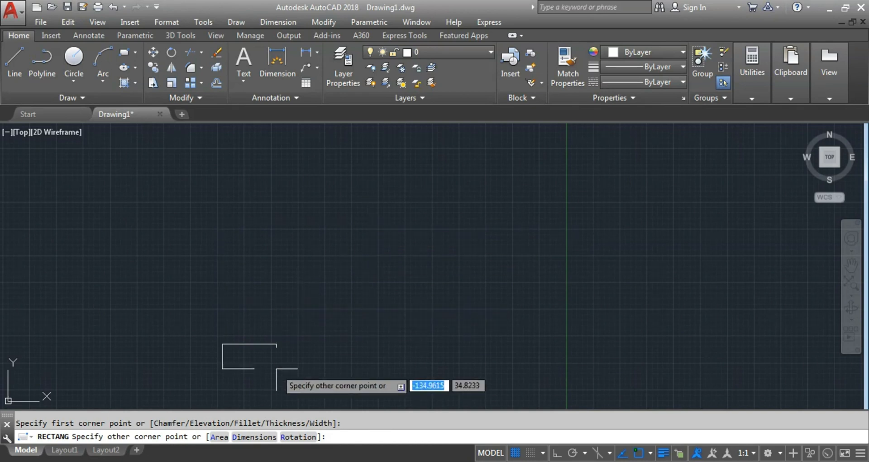
left_click(254, 436)
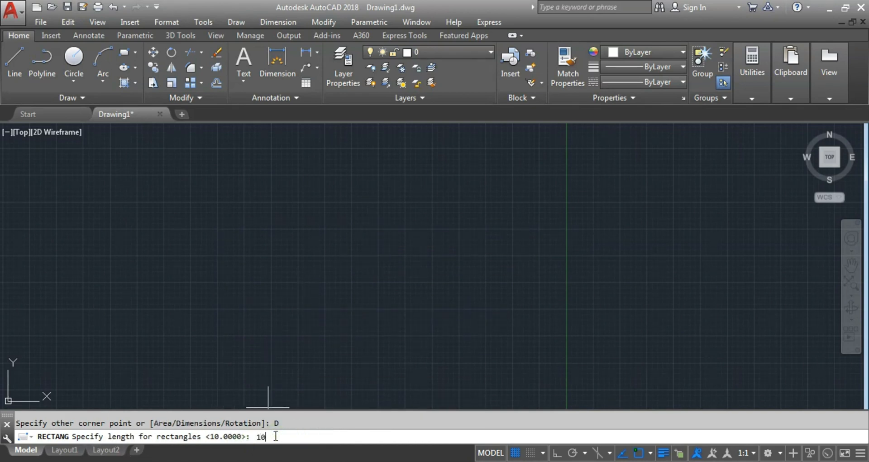
key("Return")
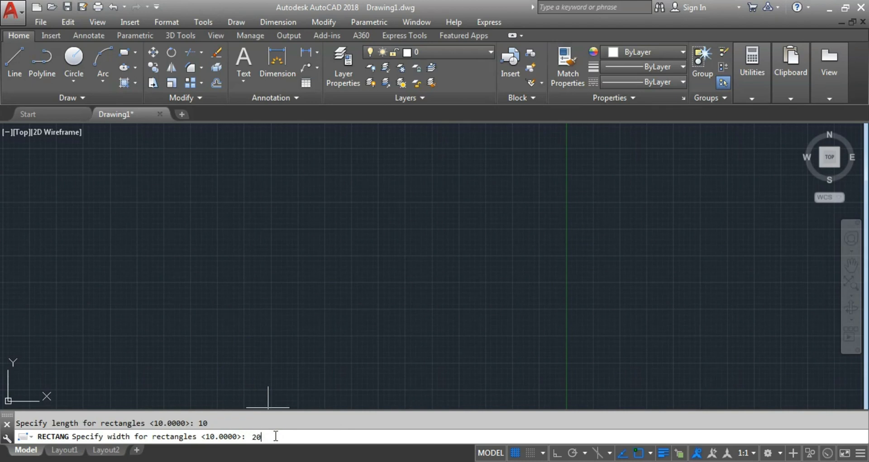
key("Return")
left_click(289, 282)
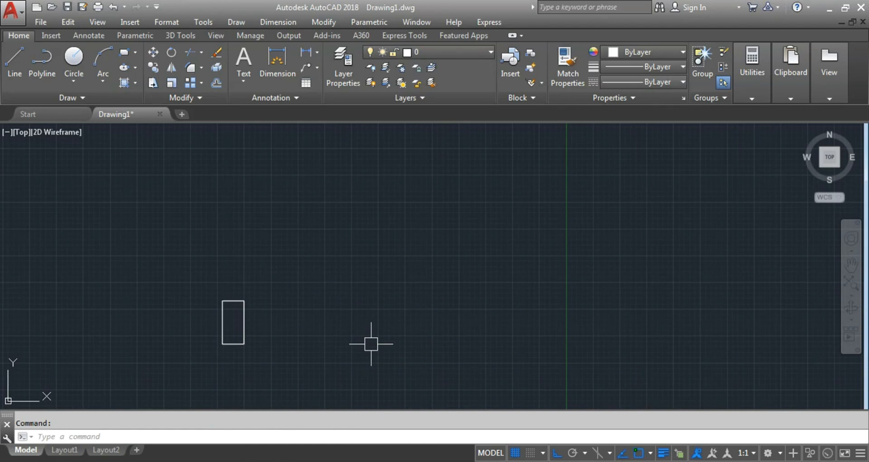
Select and delete the 10 by 20 rectangle
left_click(320, 361)
left_click(131, 261)
key("Delete")
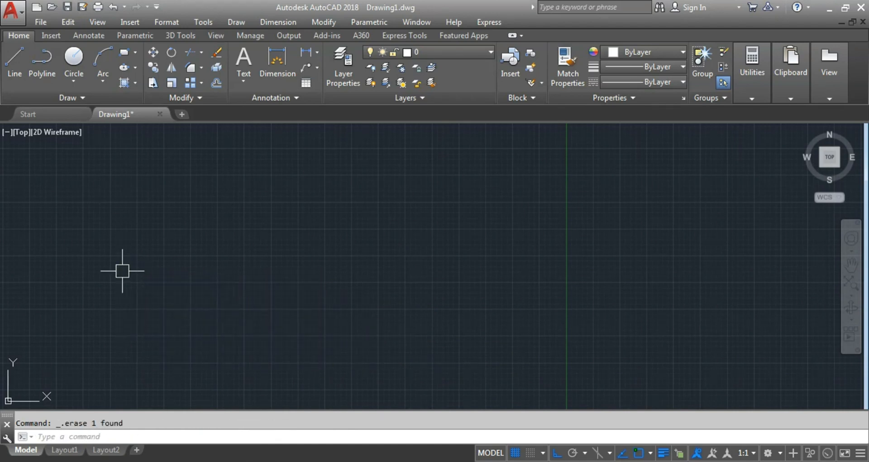
Start a new rectangle with the Rectangle command and place its first corner at the origin 0,0
type("rec")
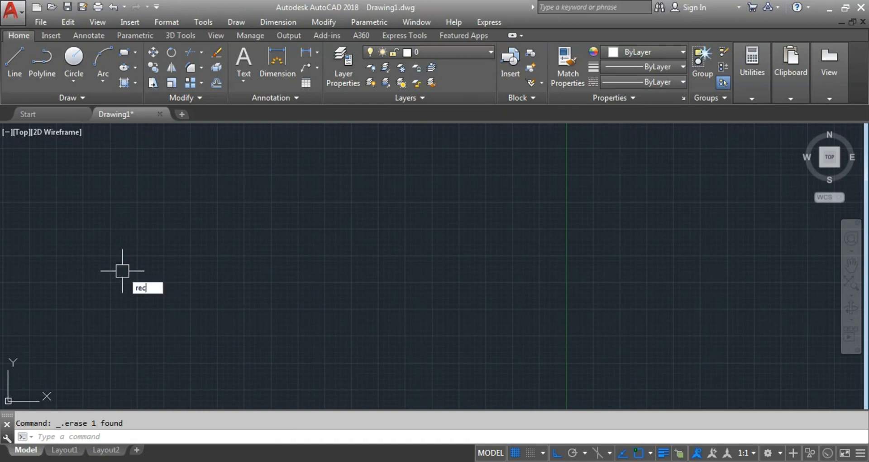
key("Return")
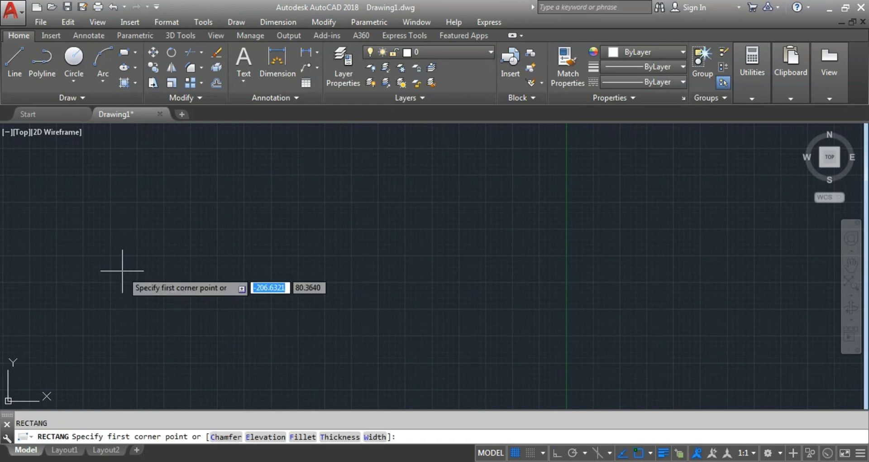
scroll(194, 363, "down", 2)
scroll(194, 362, "down", 2)
middle_click_drag(196, 357, 256, 322)
type("0,0")
key("Return")
middle_click_drag(512, 248, 352, 242)
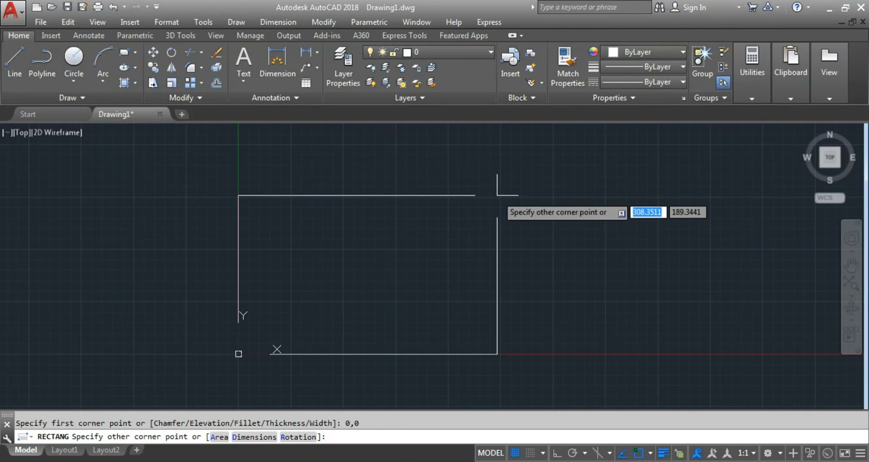
Complete the rectangle with the Dimensions option, length 60 and width 40, oriented above and to the right of the origin
type("D")
key("Return")
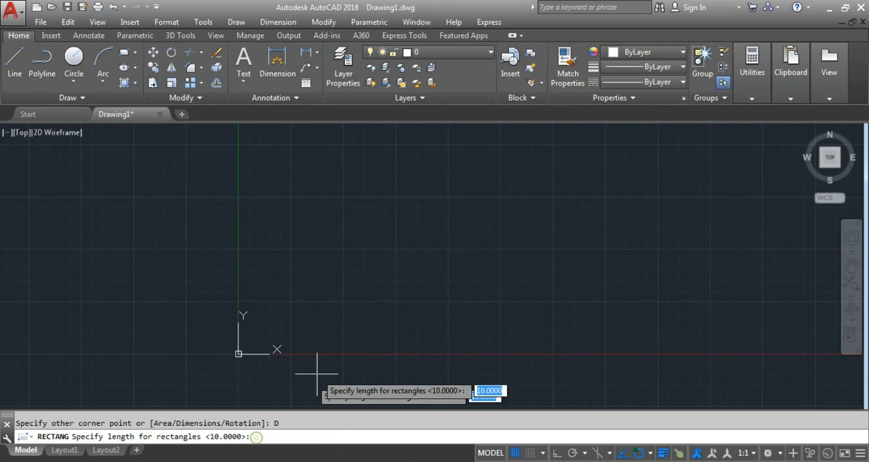
type("60")
key("Return")
type("40")
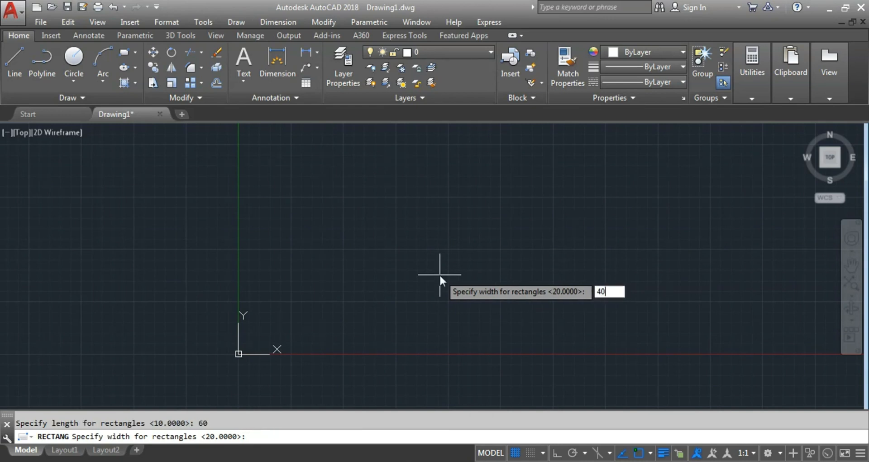
key("Return")
scroll(326, 313, "down", 3)
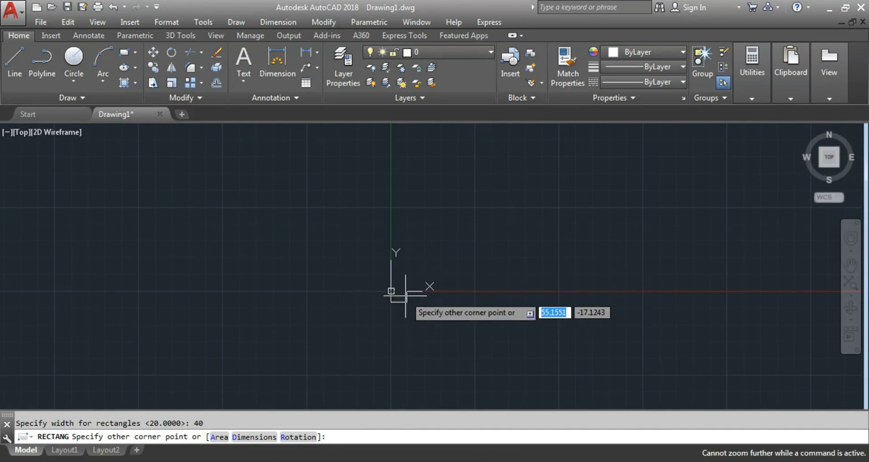
scroll(406, 292, "up", 7)
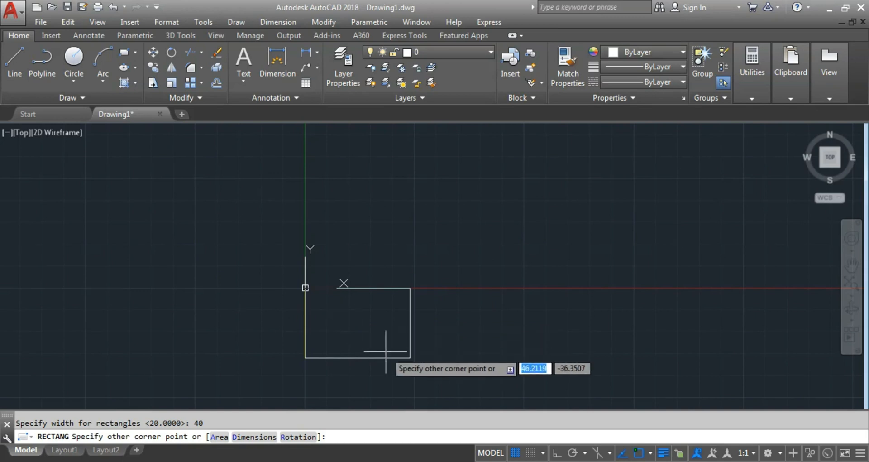
left_click(390, 182)
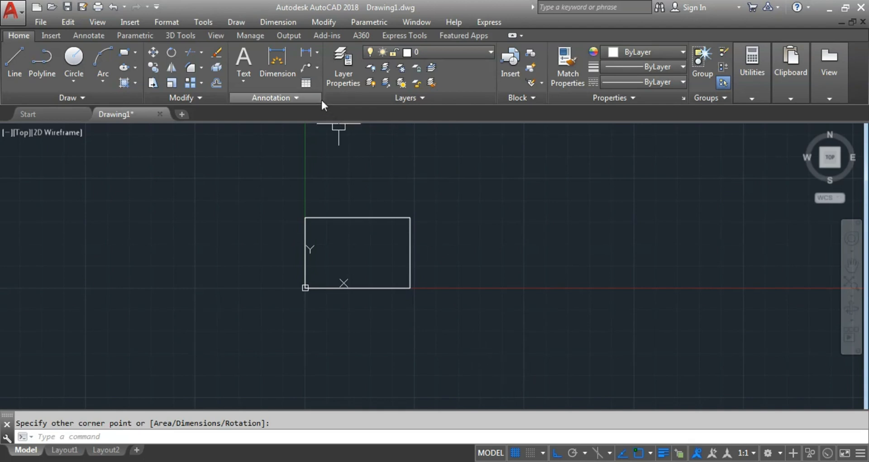
Add a vertical linear dimension along the left side of the rectangle
left_click(307, 53)
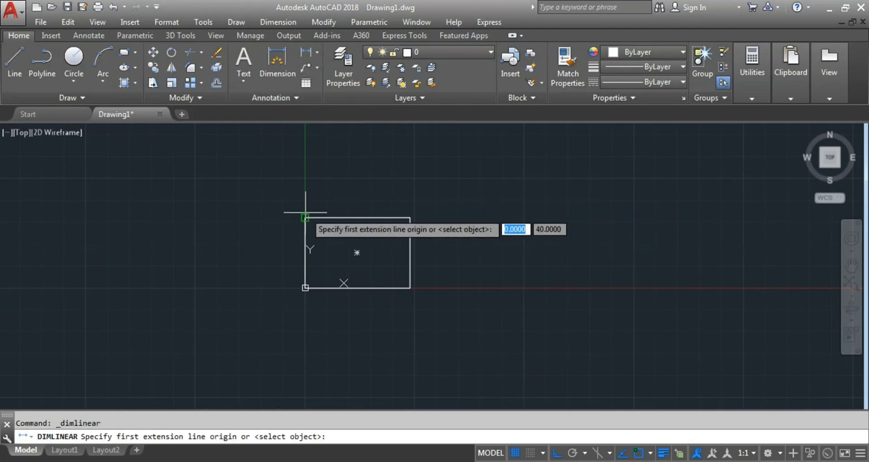
left_click(305, 287)
type("40")
key("Return")
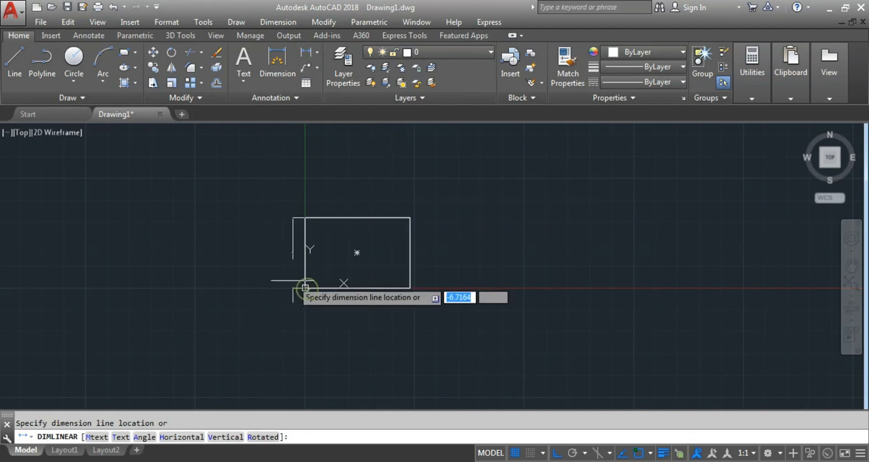
left_click(287, 275)
Add a horizontal linear dimension below the bottom edge of the rectangle
left_click(306, 53)
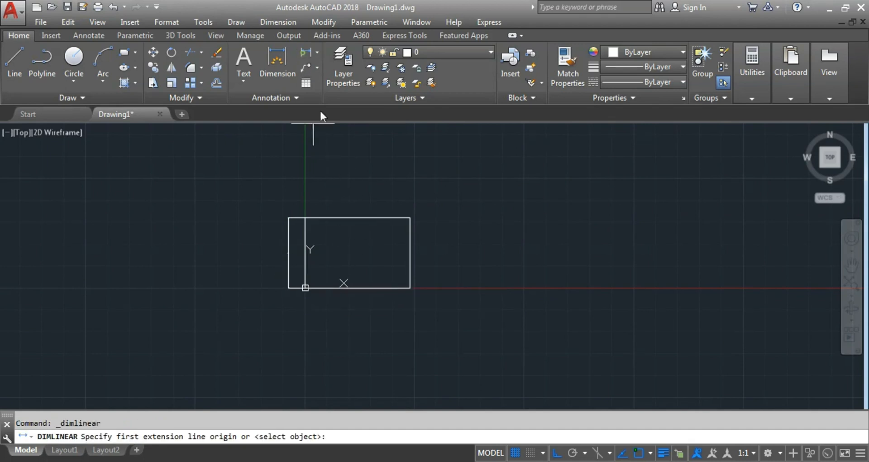
left_click(305, 288)
left_click(410, 286)
left_click(387, 303)
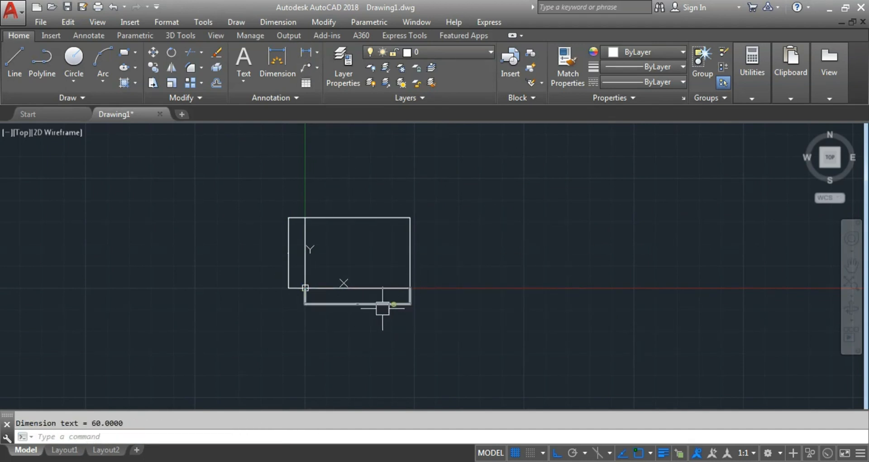
Modify the Standard dimension style and set its text height to 3.5
scroll(348, 302, "up", 10)
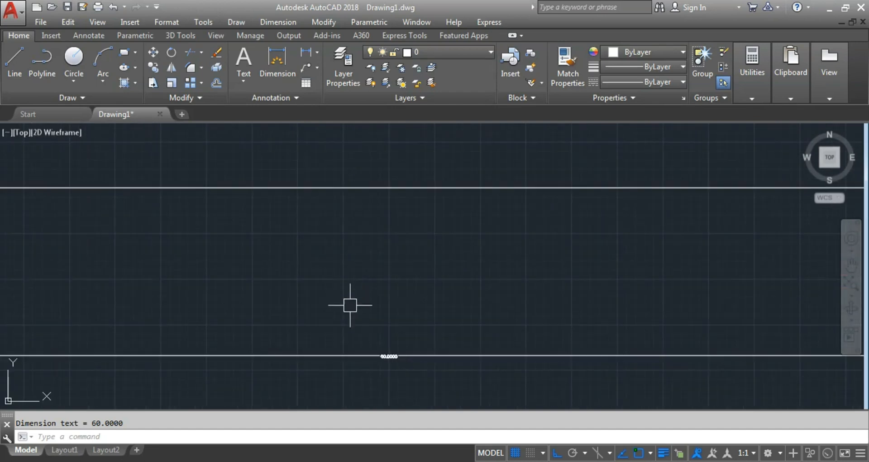
scroll(378, 311, "down", 8)
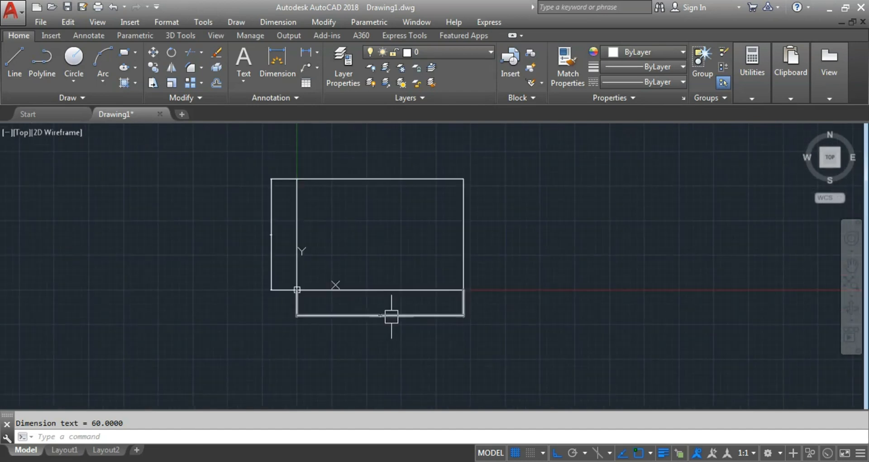
scroll(355, 307, "up", 2)
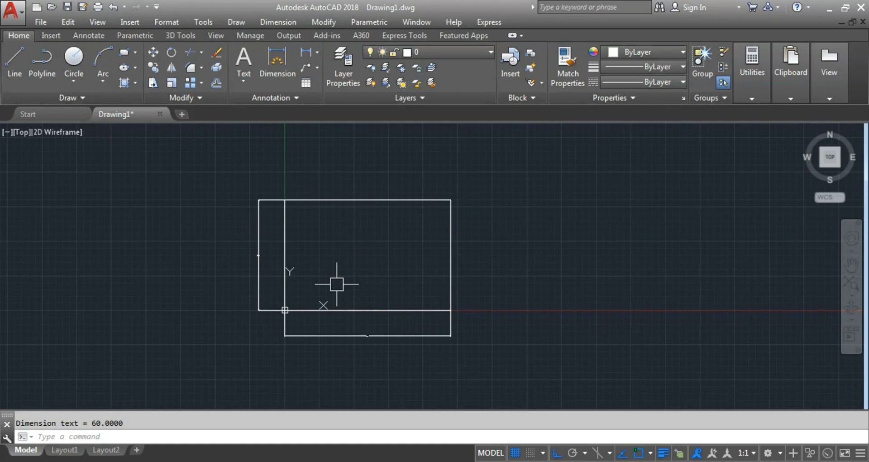
type("d")
key("Return")
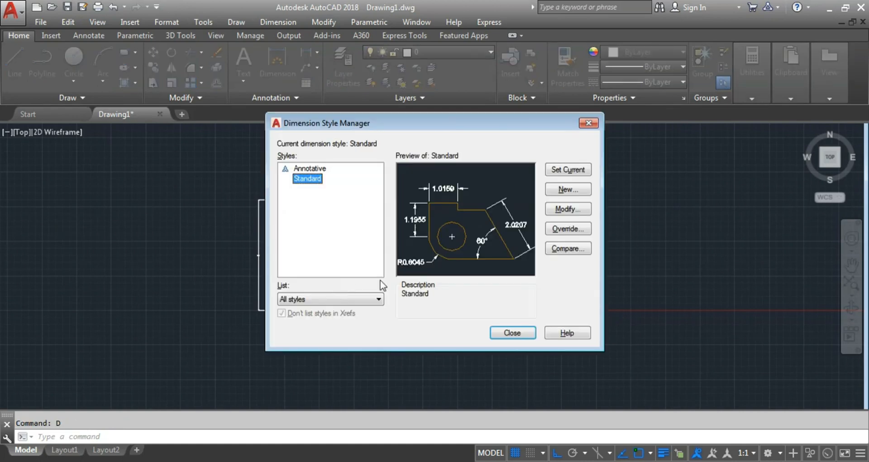
left_click(582, 214)
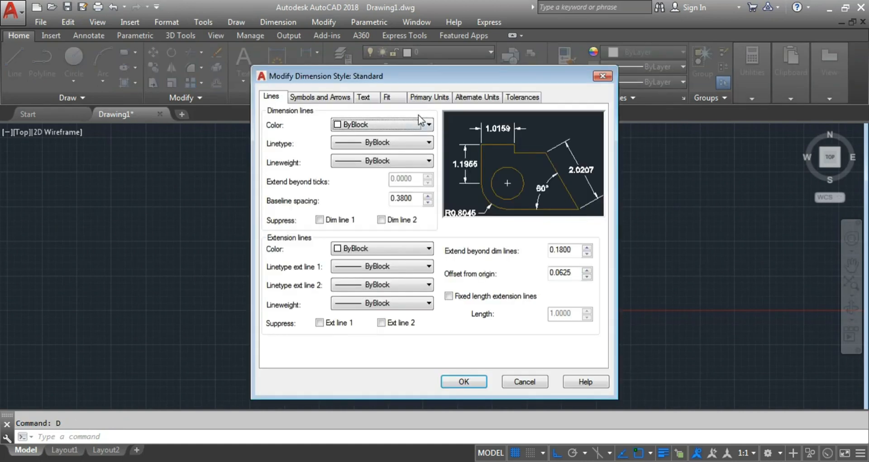
left_click(364, 97)
double_click(402, 189)
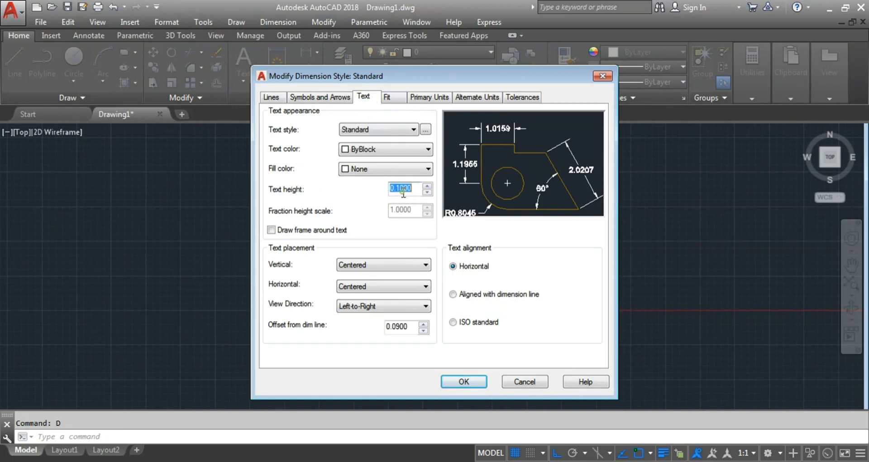
type("3.5")
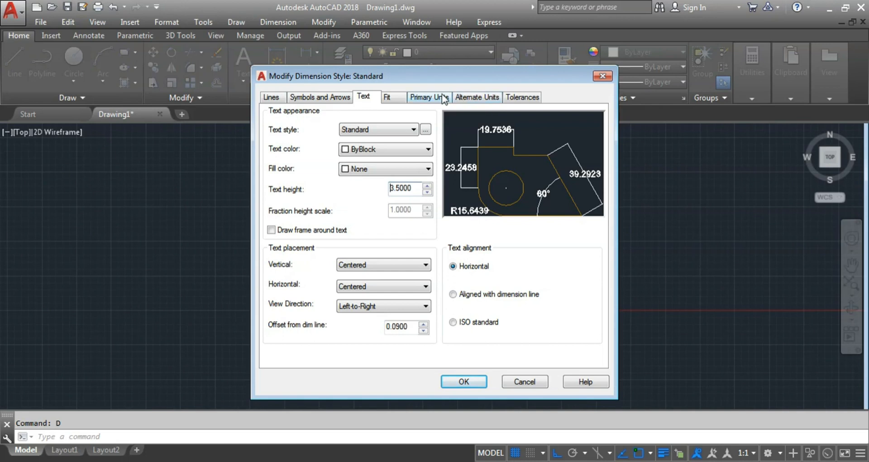
Set the arrow size of the Standard dimension style to 3
left_click(317, 96)
double_click(293, 224)
type("3")
key("Tab")
Set the linear dimension precision of the Standard style to 0 and apply the style changes to the drawing
left_click(428, 98)
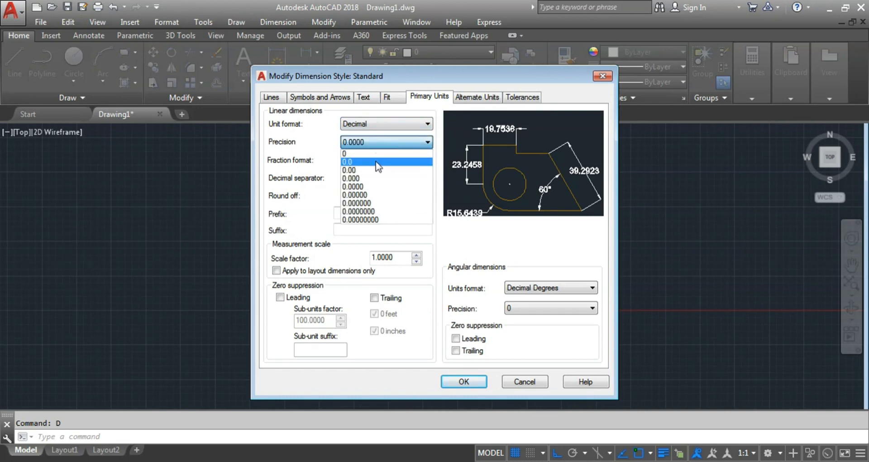
left_click(369, 154)
left_click(483, 379)
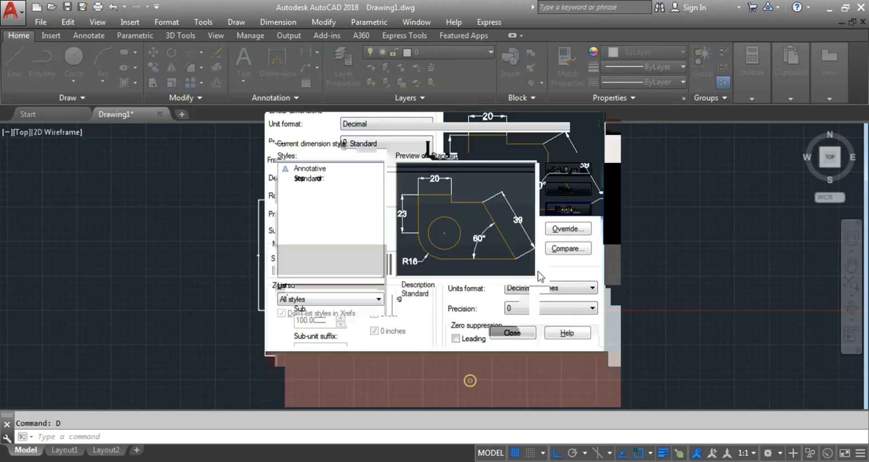
left_click(518, 333)
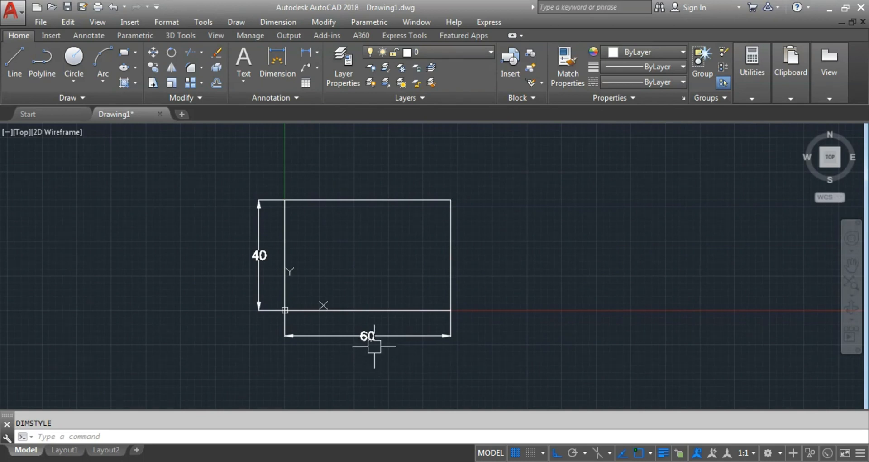
Check the rotated rectangle exercise in Rectangle.pdf in Adobe Acrobat and return to the AutoCAD drawing
scroll(504, 275, "down", 2)
mouse_move(505, 275)
middle_mouse_down()
mouse_move(421, 301)
mouse_move(433, 348)
middle_mouse_up()
scroll(439, 289, "up", 3)
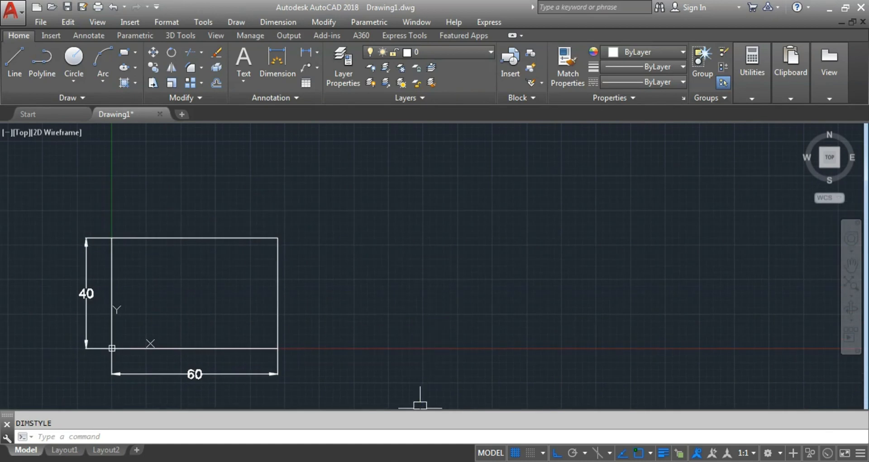
key("alt+Tab")
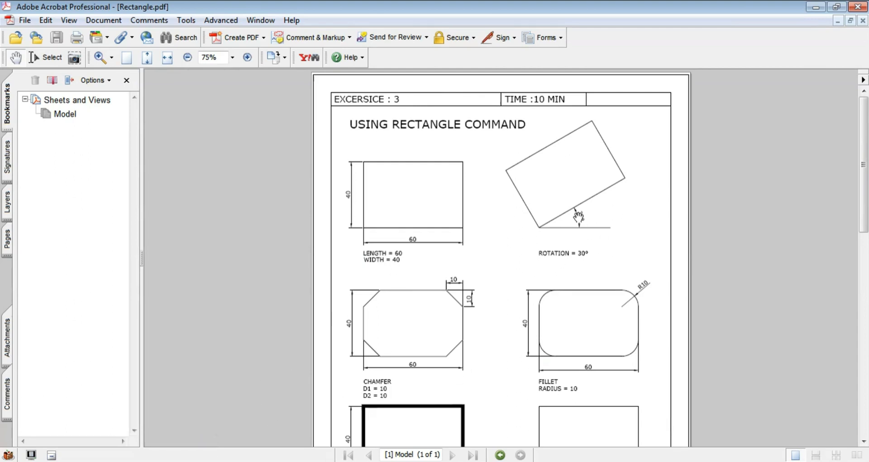
key("alt+Tab")
Start a rectangle with its first corner on the X axis beyond the dimensioned rectangle, setting length 60 and width 40
mouse_move(458, 326)
middle_mouse_down()
mouse_move(431, 337)
mouse_move(440, 331)
middle_mouse_up()
type("rec")
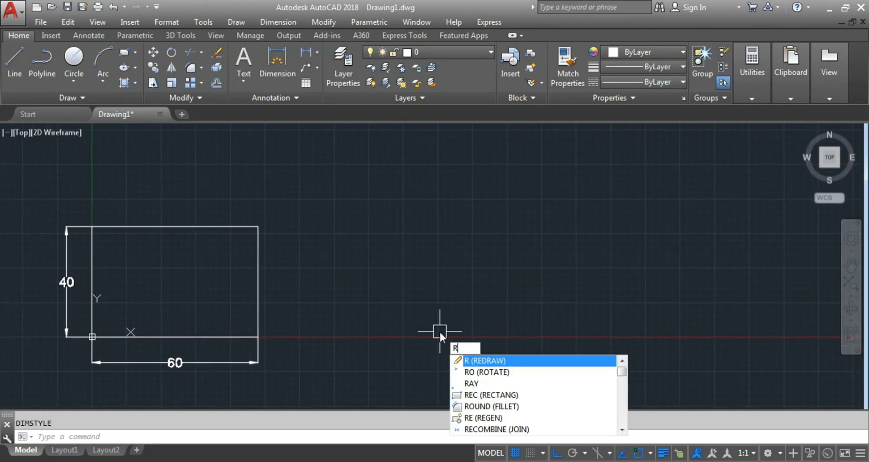
key("Return")
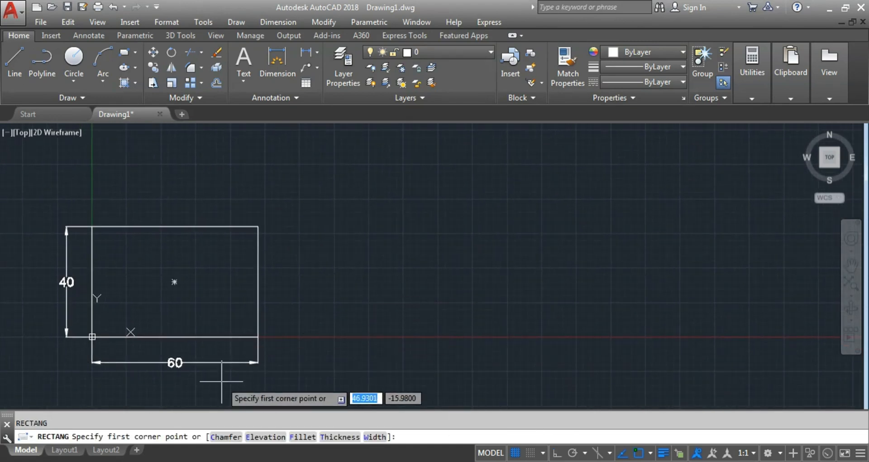
left_click(346, 337)
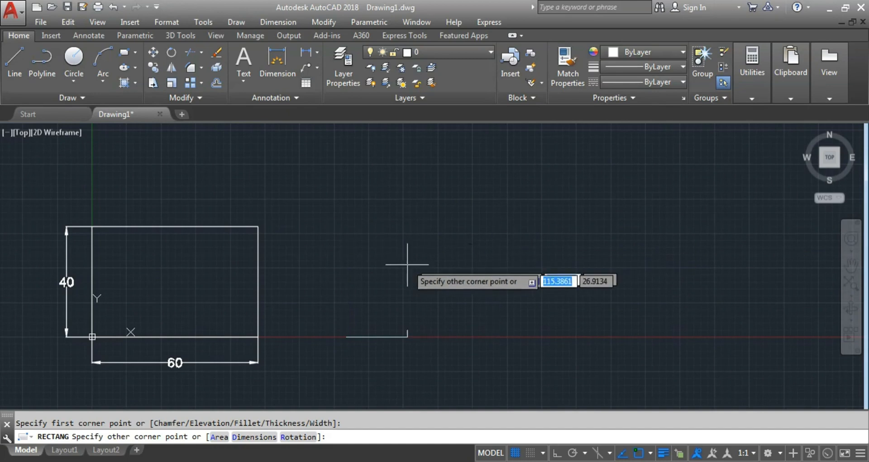
left_click(252, 437)
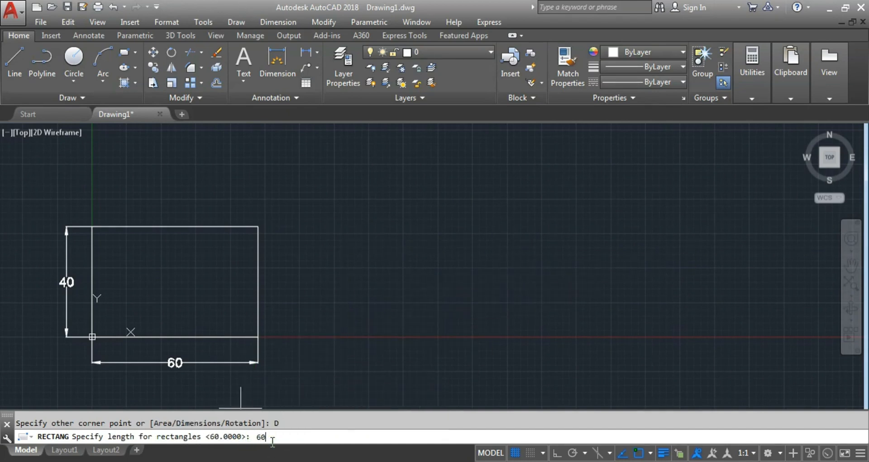
type("60")
key("Return")
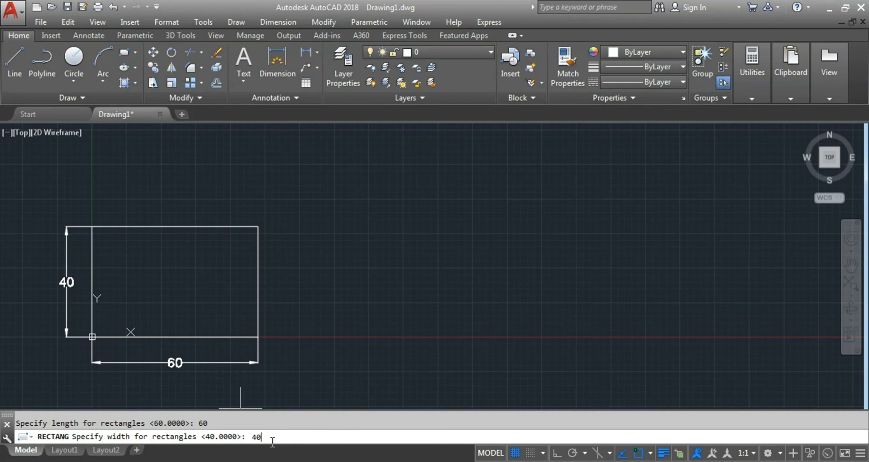
type("40")
key("Return")
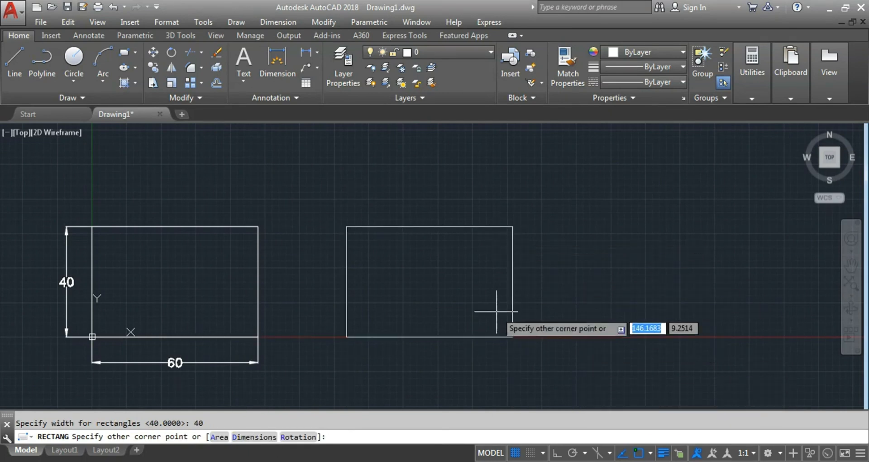
Set the rectangle's rotation to 30 degrees, re-enter length 60 and width 40, and place it above the X axis
left_click(306, 436)
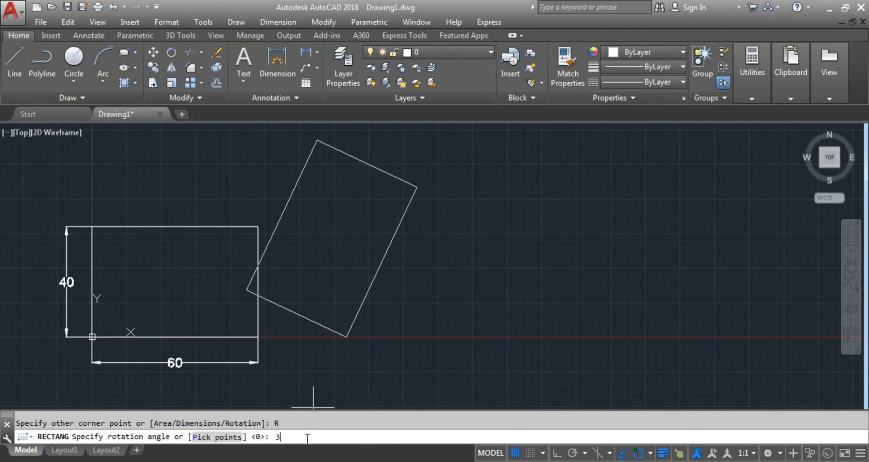
key("Return")
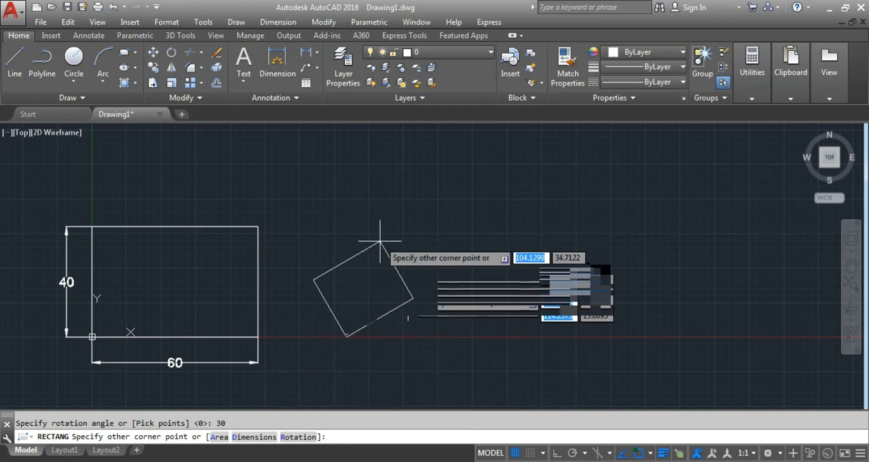
left_click(265, 436)
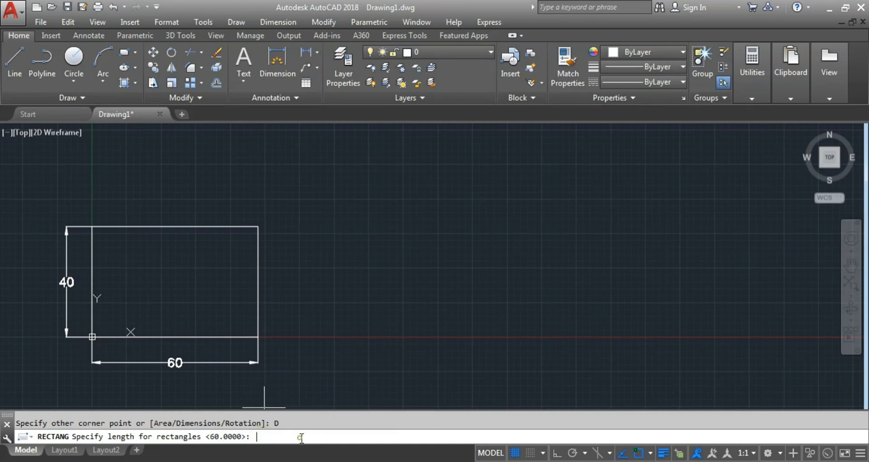
key("Return")
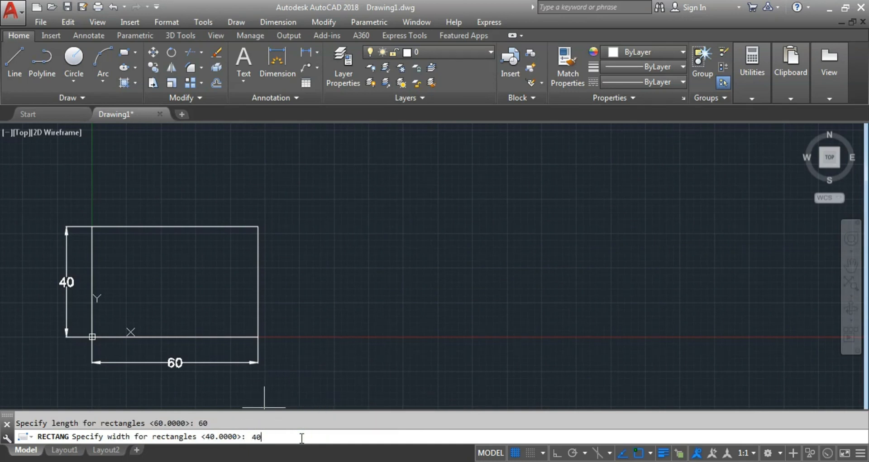
type("40")
key("Return")
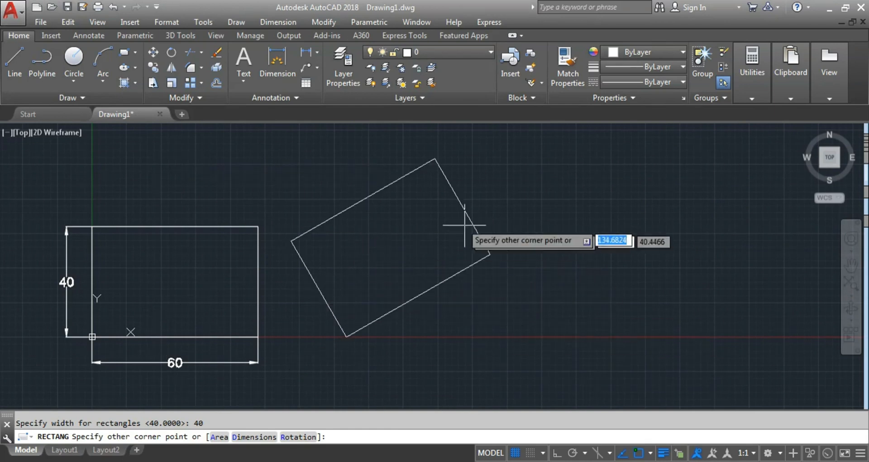
left_click(439, 217)
Try linear dimensions on the rotated rectangle's upper long edge and left short edge
middle_click_drag(565, 271, 540, 287)
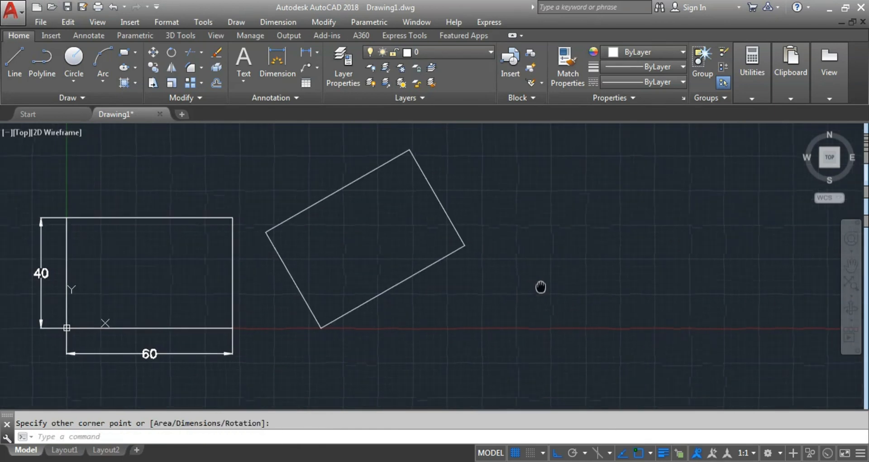
left_click(306, 52)
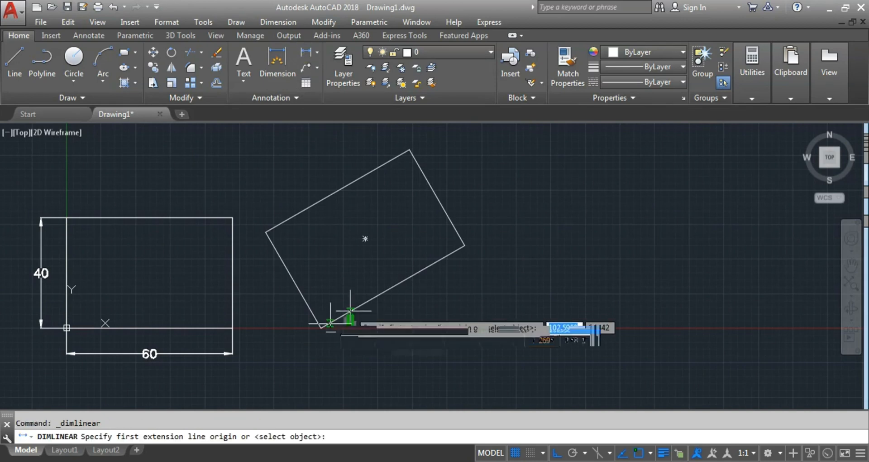
left_click(265, 232)
left_click(410, 151)
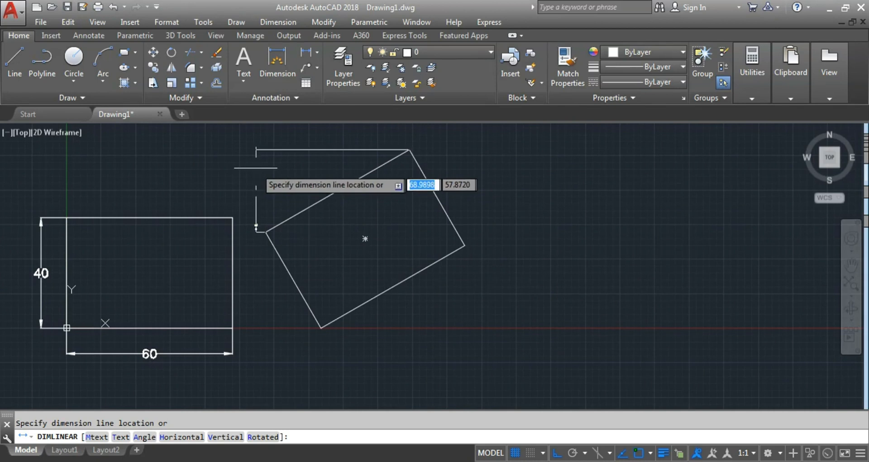
left_click(255, 168)
left_click(307, 52)
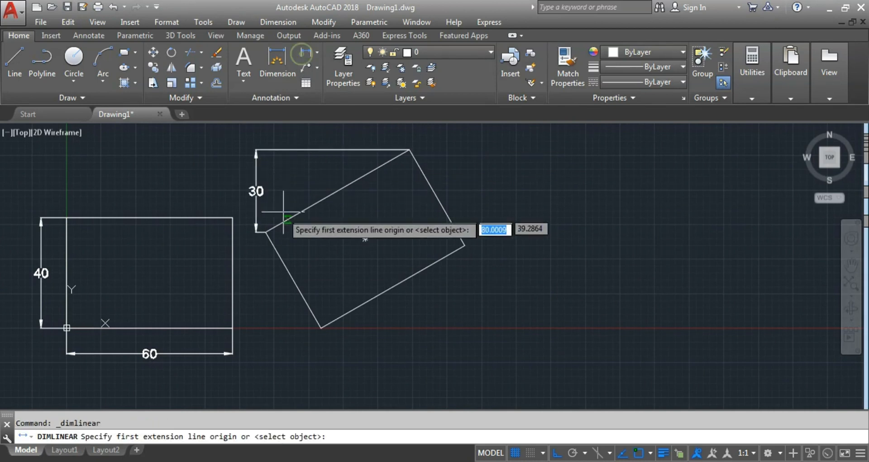
left_click(266, 232)
left_click(321, 328)
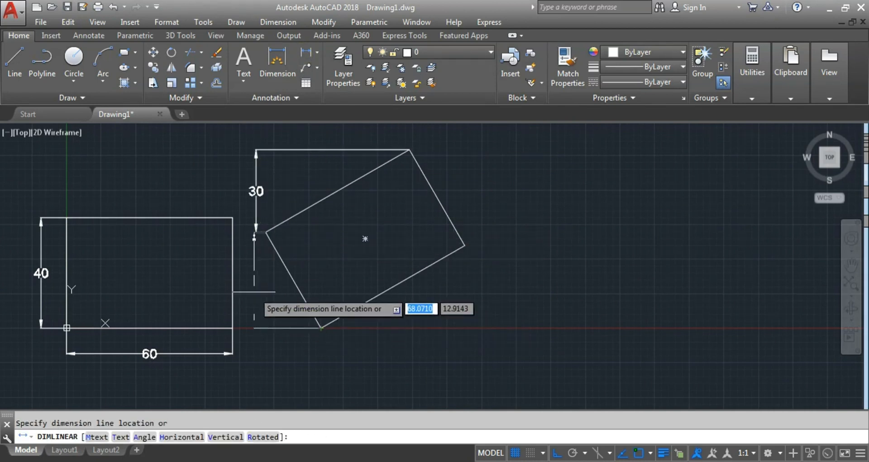
left_click(257, 289)
Delete both linear dimensions from the rotated rectangle
left_click(292, 344)
left_click(270, 322)
key("Delete")
left_click(264, 221)
key("Delete")
Add an aligned dimension outside the rotated rectangle's upper long edge
left_click(317, 52)
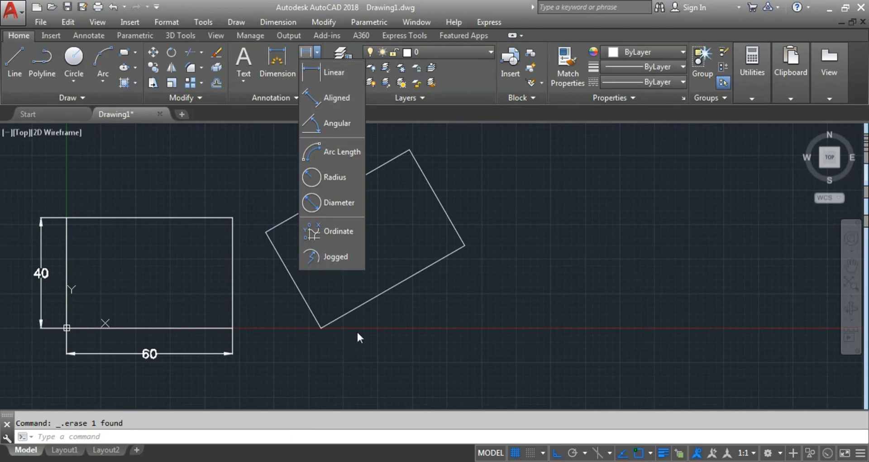
left_click(319, 96)
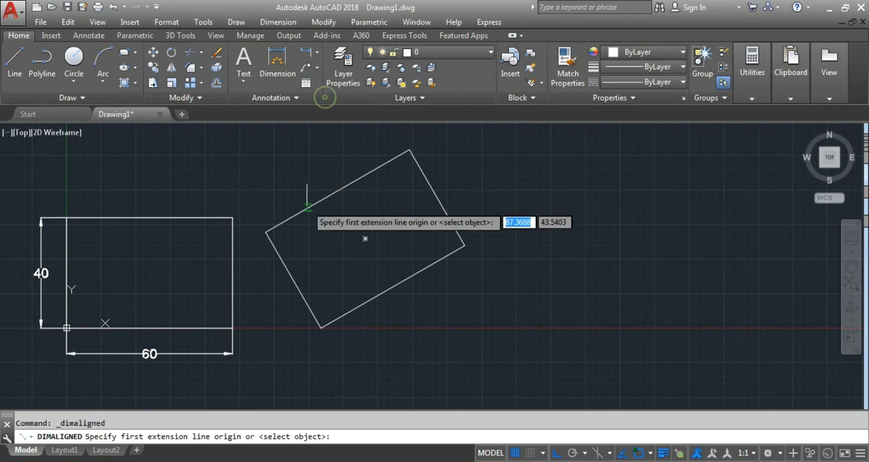
left_click(261, 232)
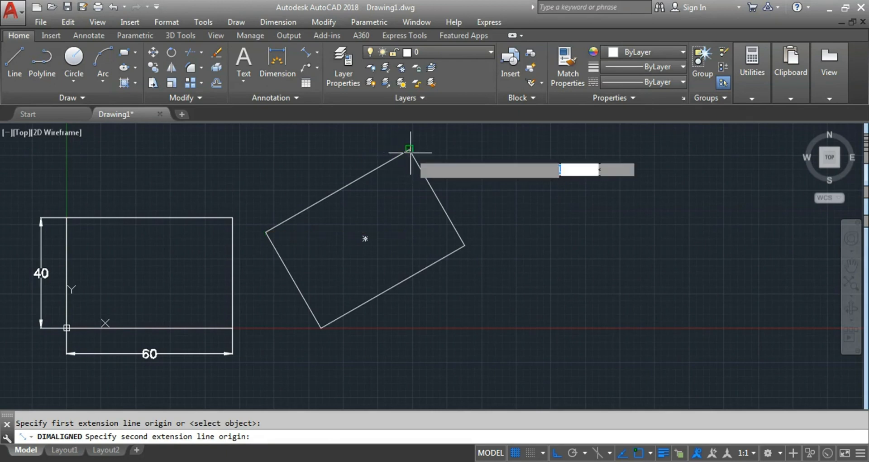
left_click(410, 150)
left_click(358, 159)
Add an aligned dimension outside the rotated rectangle's left short edge
key("Return")
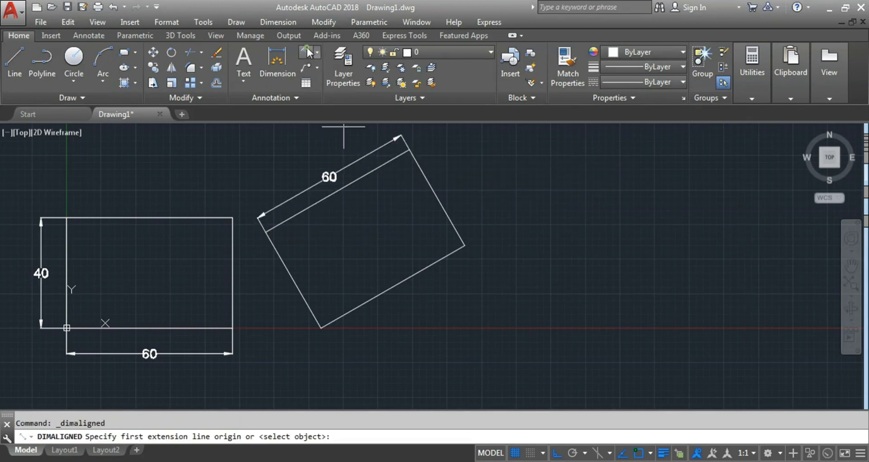
left_click(265, 231)
left_click(320, 327)
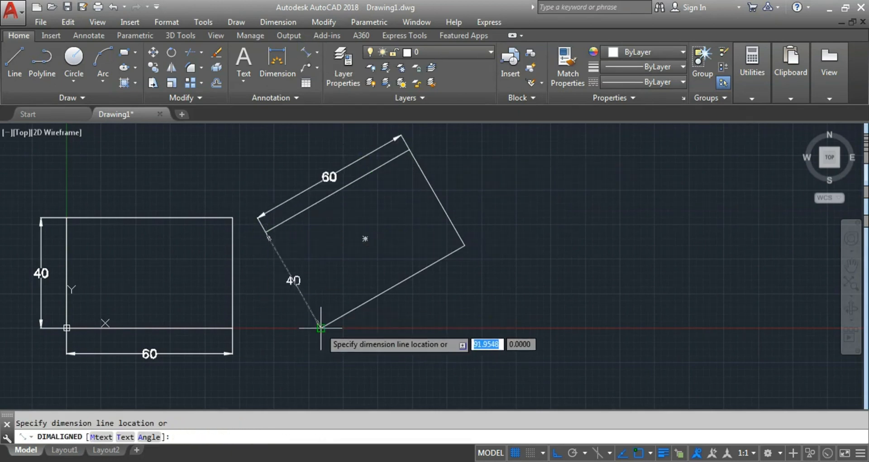
left_click(299, 330)
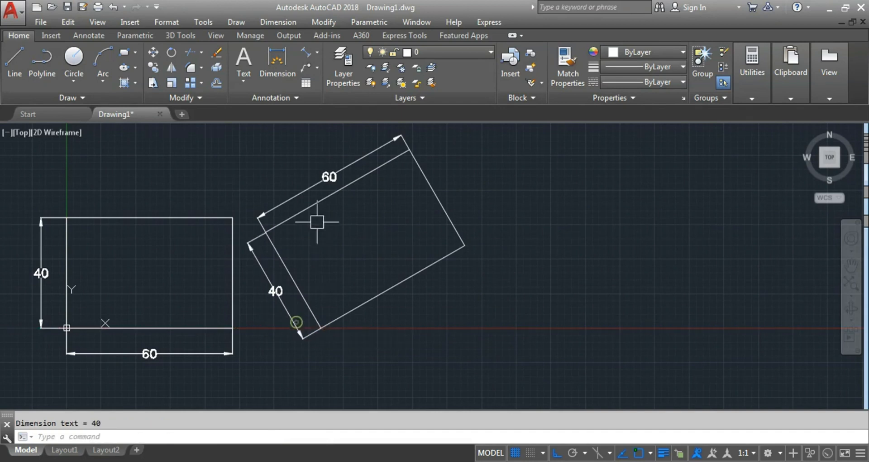
Draw a horizontal reference line along the X axis from the rotated rectangle's lowest corner
left_click(317, 52)
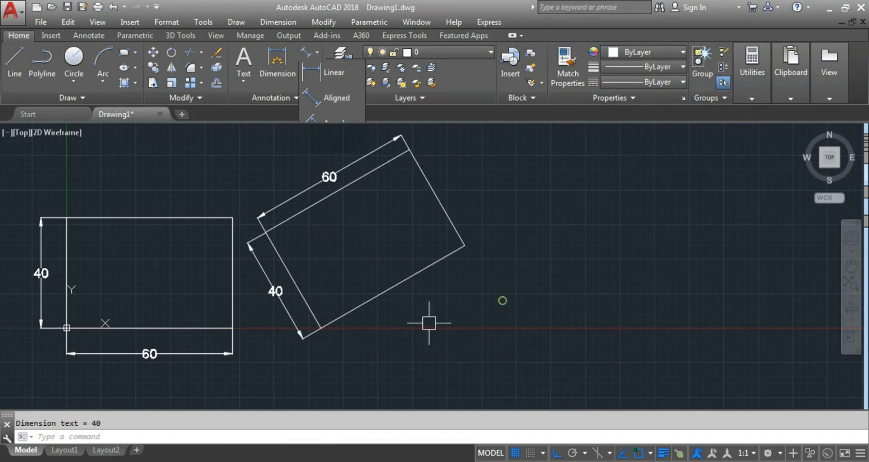
left_click(14, 61)
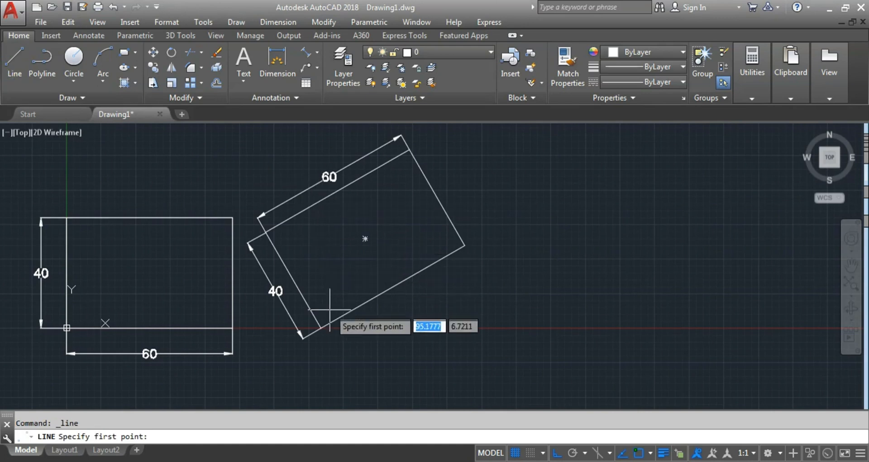
left_click(321, 327)
left_click(404, 328)
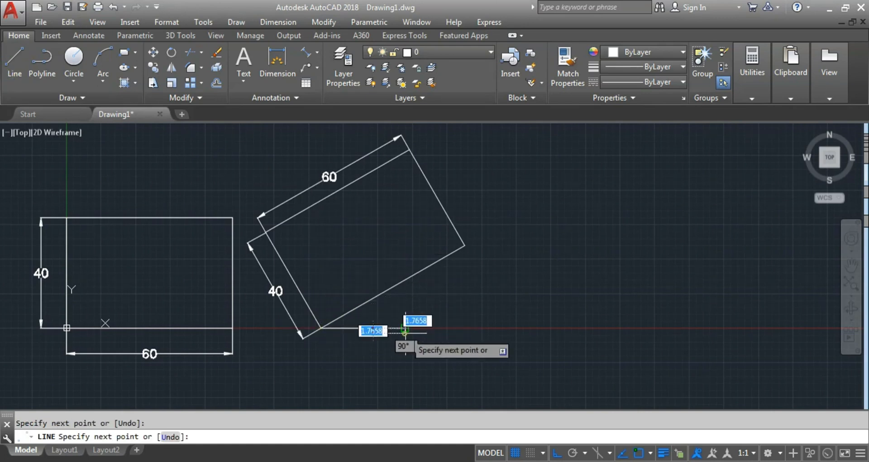
key("Escape")
Add an angular dimension between the horizontal reference line and the rotated rectangle's lower long edge
left_click(317, 52)
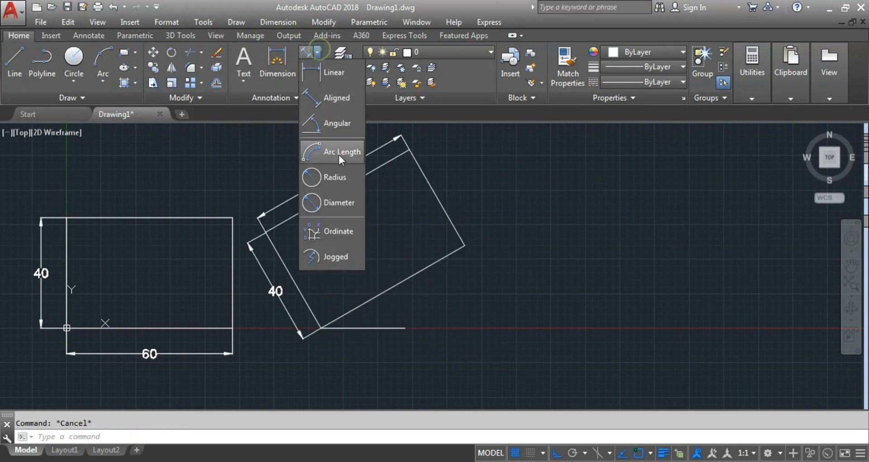
left_click(330, 121)
left_click(364, 327)
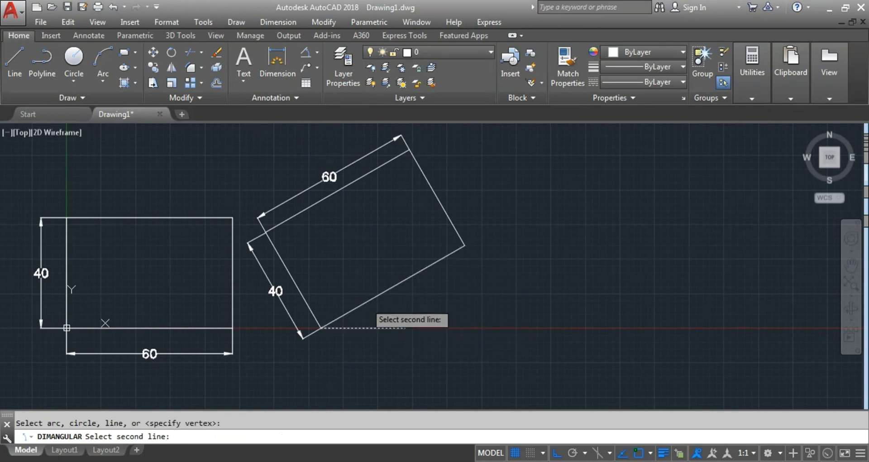
left_click(362, 303)
left_click(393, 311)
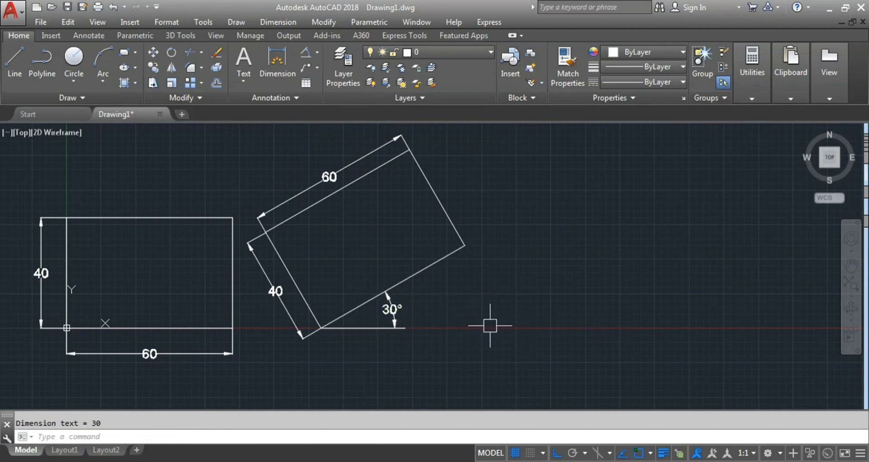
Check the remaining rectangle exercises in Rectangle.pdf in Adobe Acrobat and return to the AutoCAD drawing
scroll(480, 325, "down", 2)
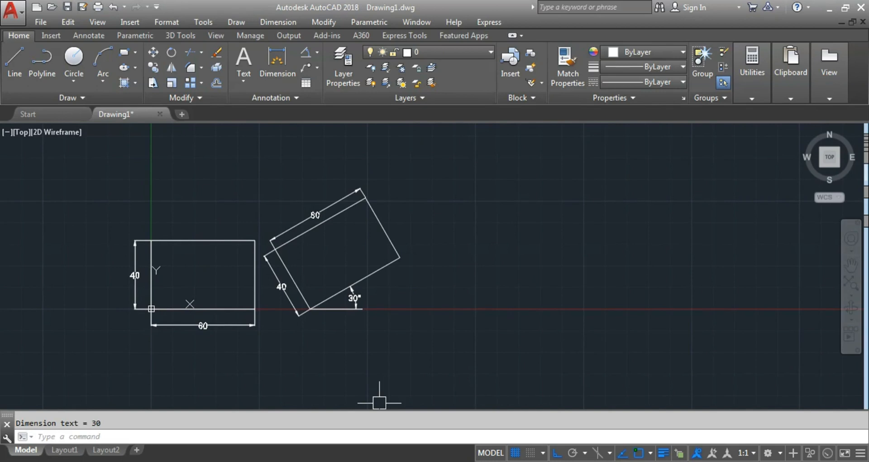
key("alt+Tab")
left_click_drag(520, 379, 476, 221)
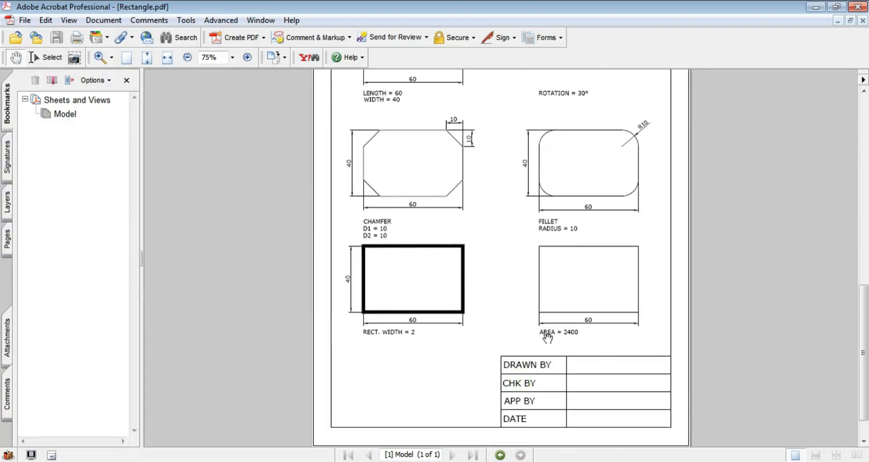
key("alt+Tab")
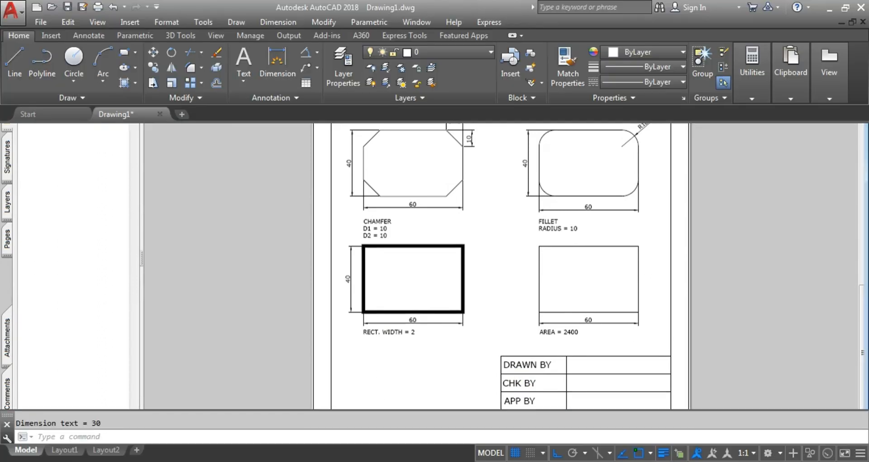
Start a rectangle with its first corner on the X axis, right of the rotated rectangle, and set its rotation angle to 0
middle_click_drag(447, 370, 414, 360)
type("r")
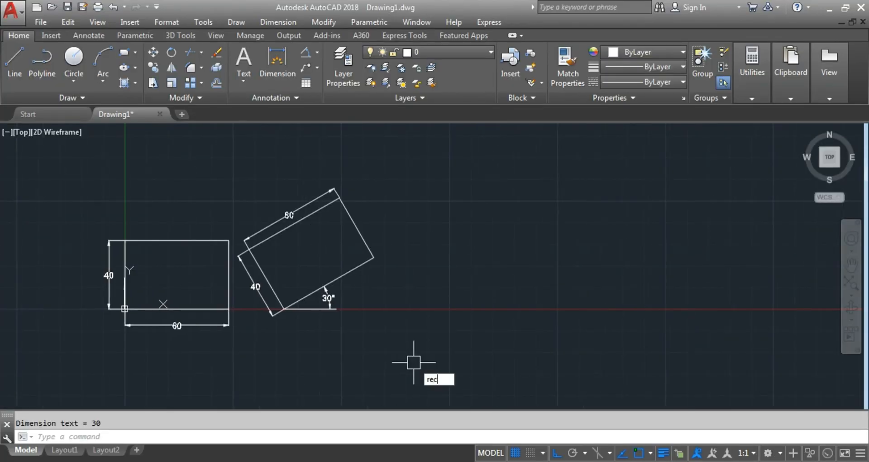
type("ec")
key("Return")
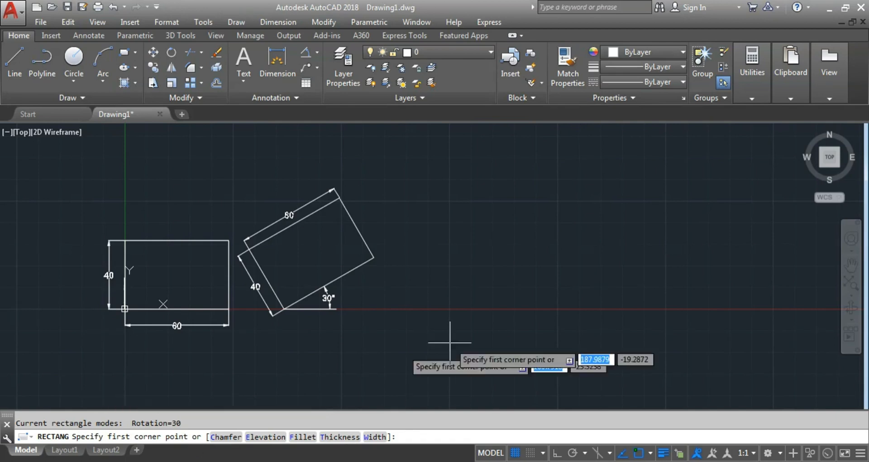
left_click(441, 309)
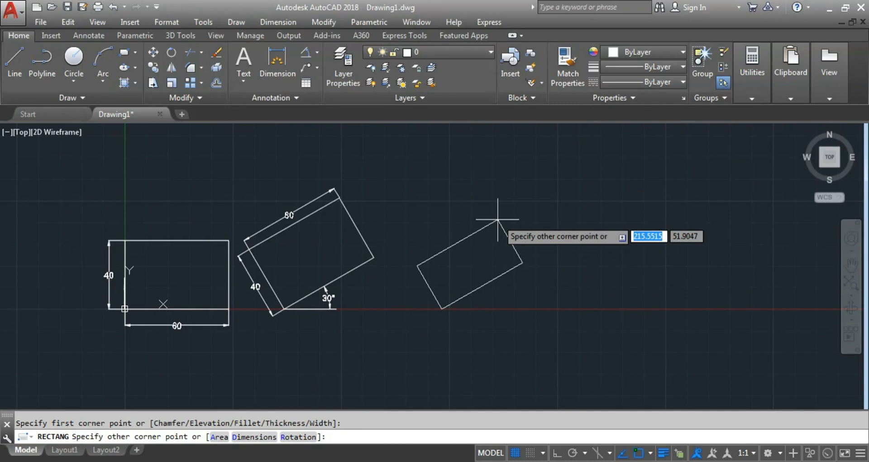
left_click(308, 436)
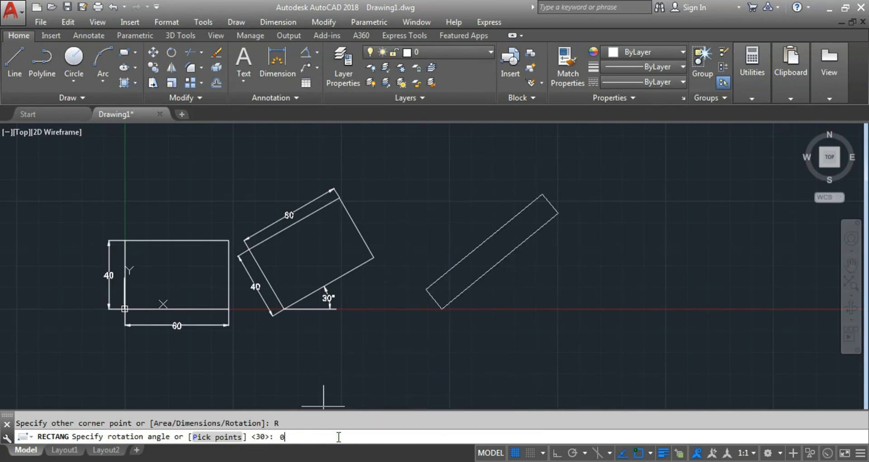
type("0")
key("Return")
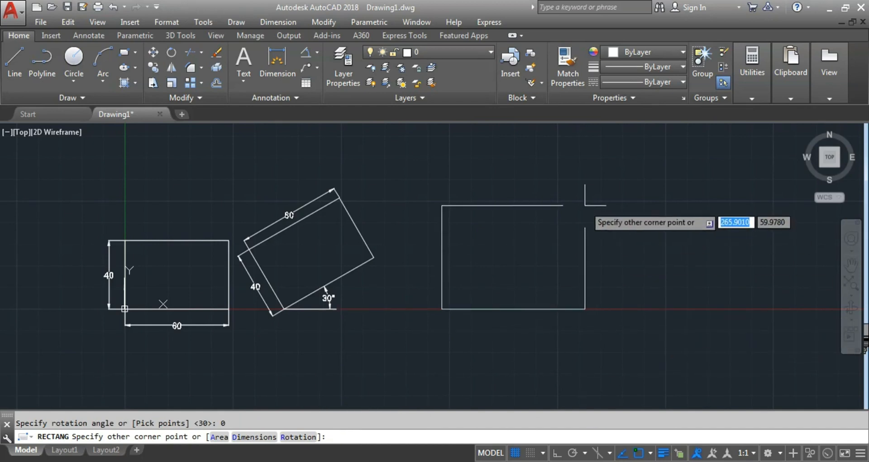
Complete the rectangle using the Area option with an area of 2400 and a length of 60
left_click(219, 436)
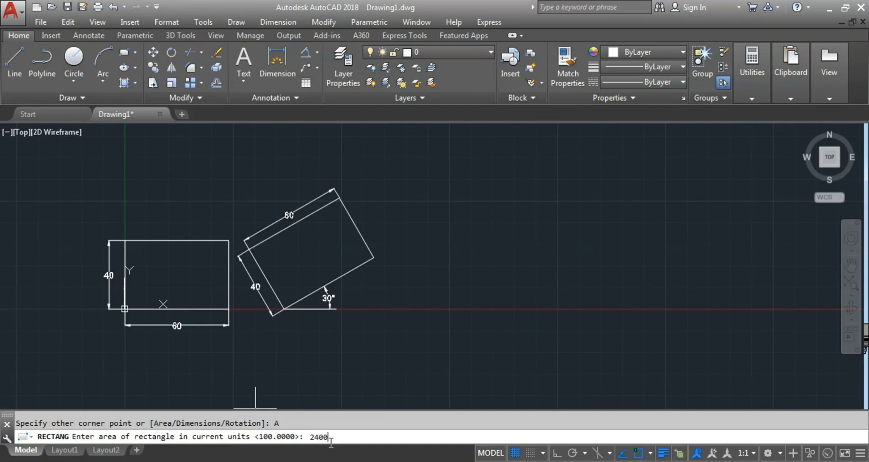
key("Return")
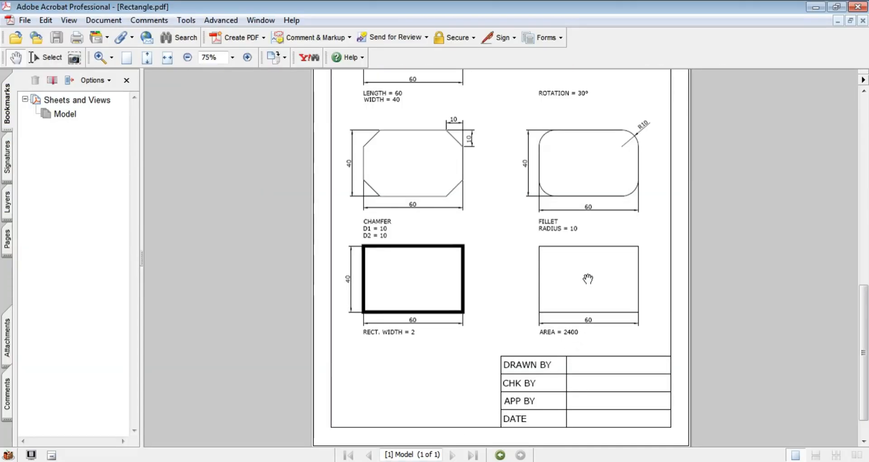
key("alt+Tab")
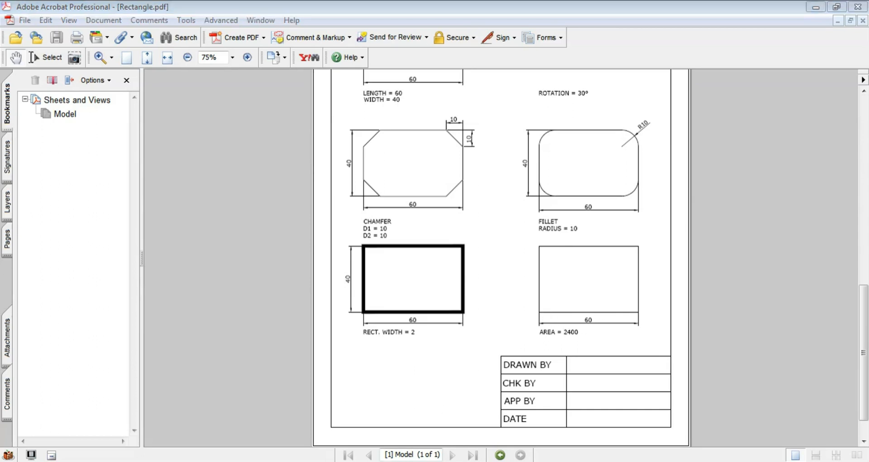
left_click(272, 436)
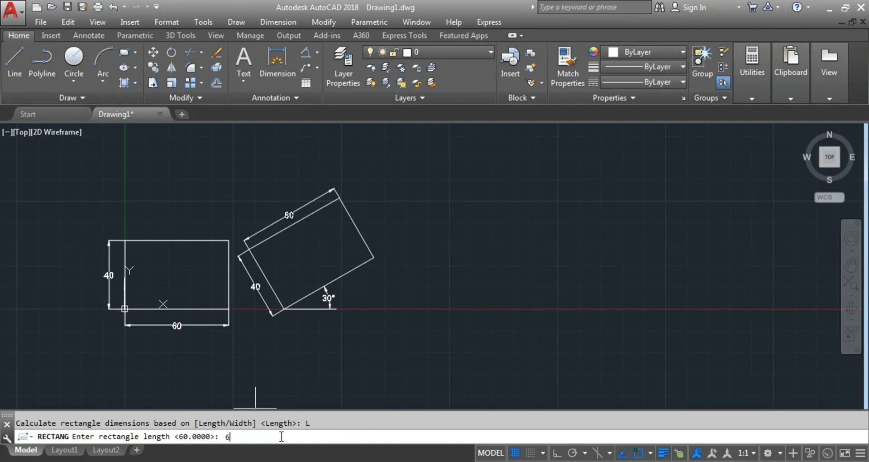
key("Return")
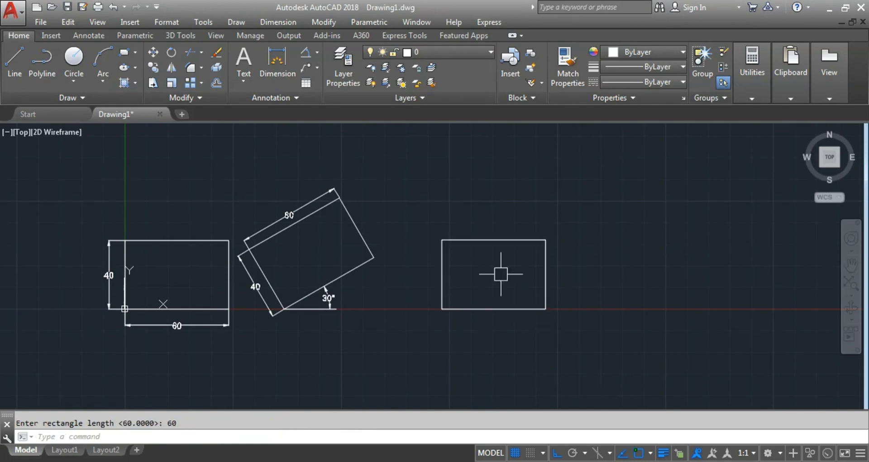
Add a linear dimension below the bottom edge of the rectangle drawn by area
middle_click_drag(593, 335, 559, 337)
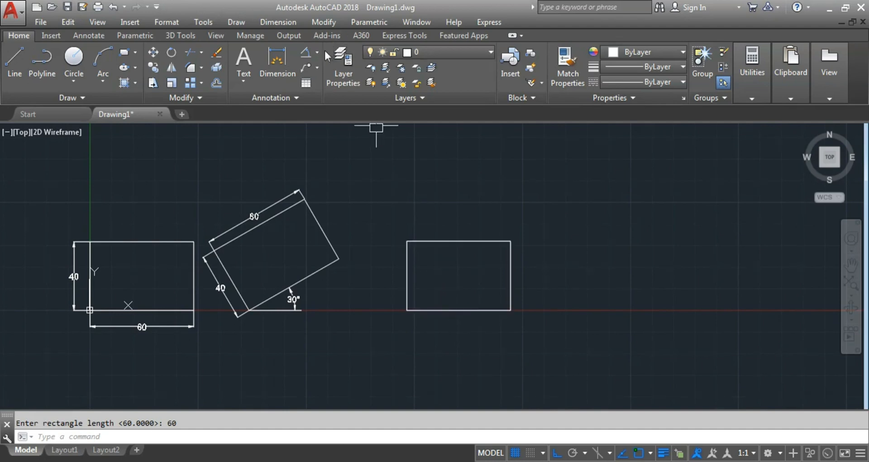
left_click(308, 68)
left_click(319, 51)
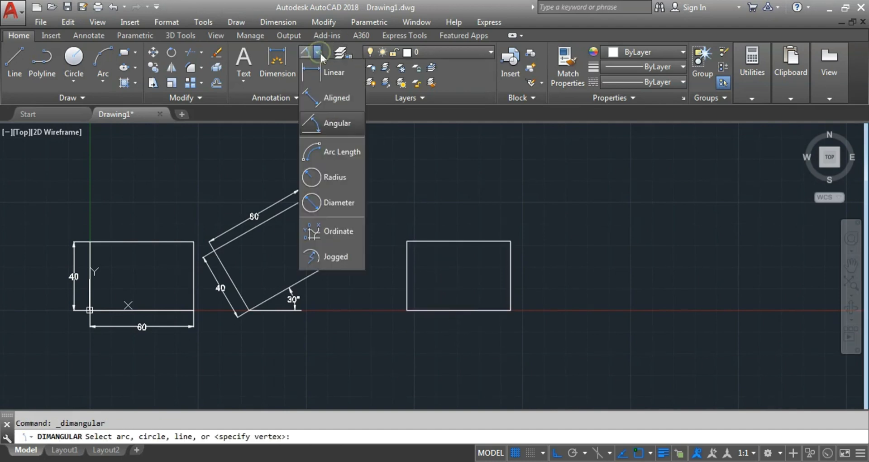
left_click(325, 72)
left_click(407, 310)
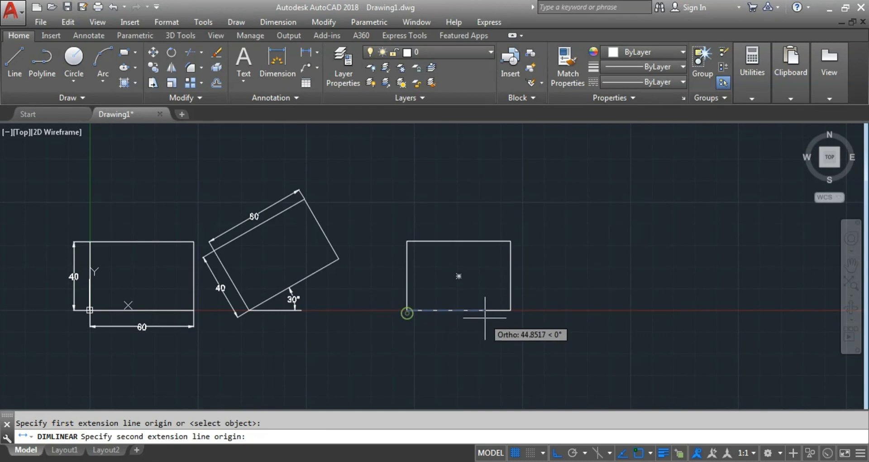
left_click(511, 310)
left_click(509, 320)
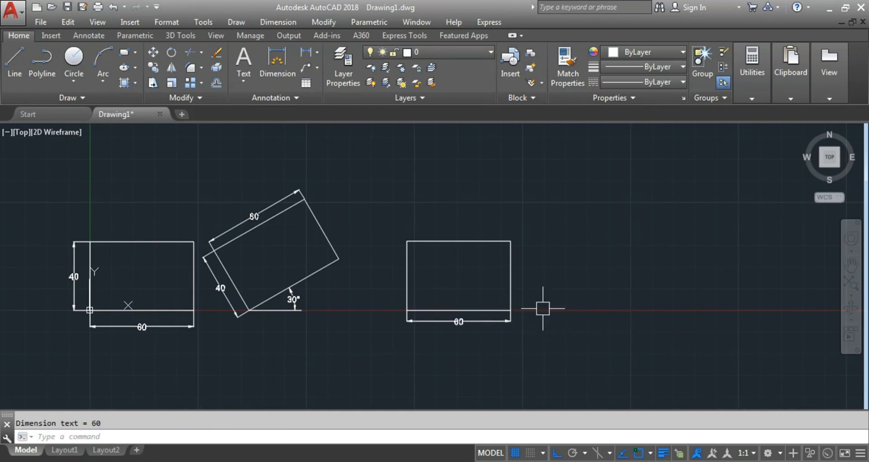
scroll(545, 304, "up", 3)
scroll(530, 243, "down", 5)
middle_click_drag(530, 243, 501, 248)
type("rec")
key("Return")
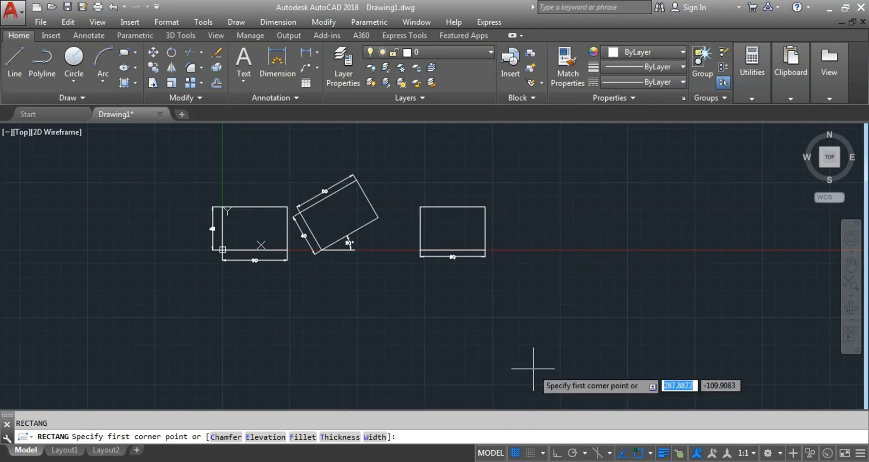
left_click(539, 309)
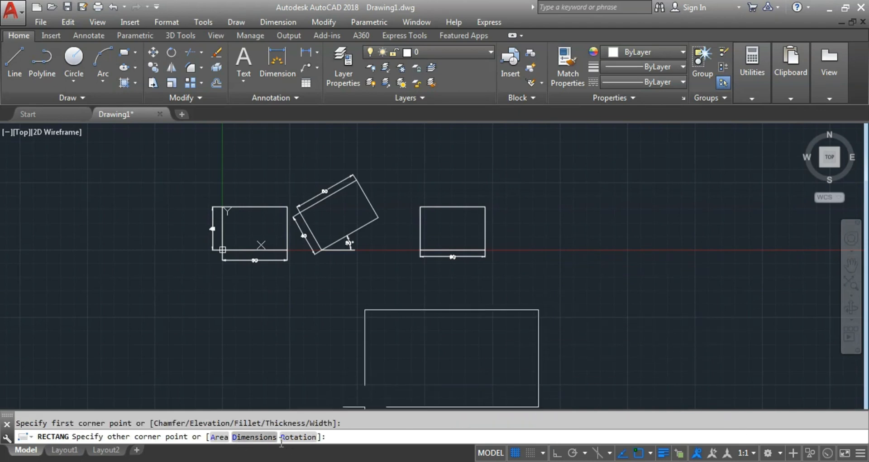
key("Escape")
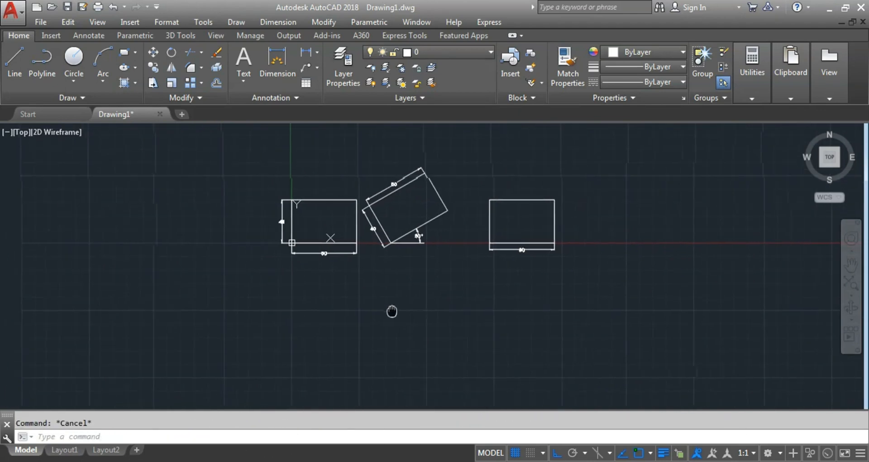
Start the Rectangle command with its Chamfer option for the empty area below the finished rectangles
scroll(392, 310, "up", 3)
middle_click_drag(412, 299, 442, 249)
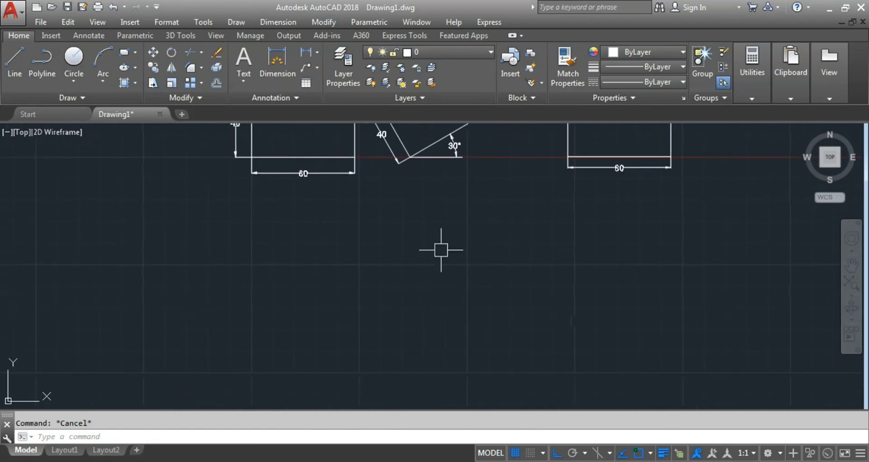
type("r")
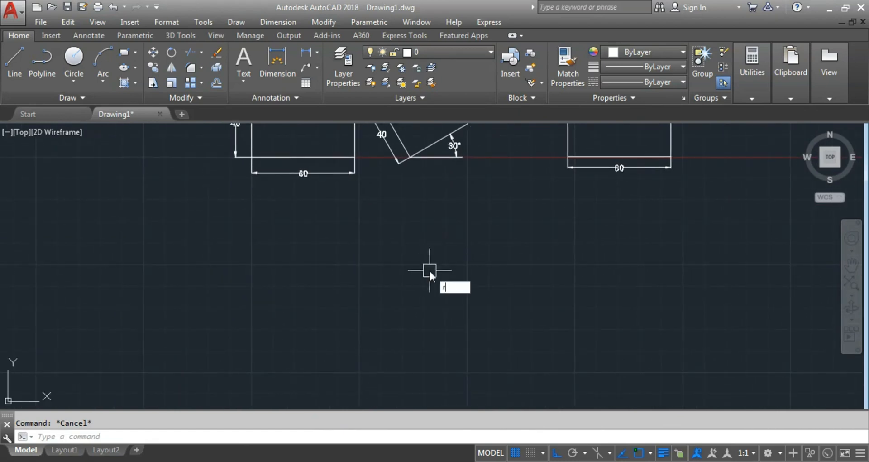
type("ec")
key("Return")
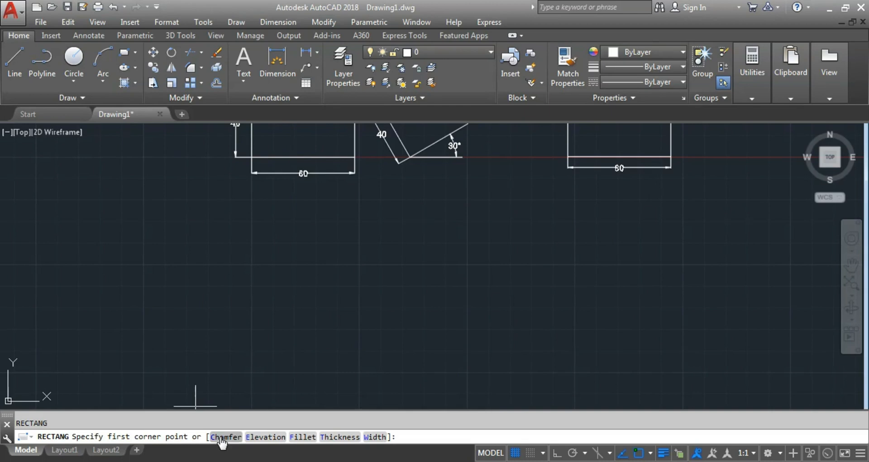
key("Return")
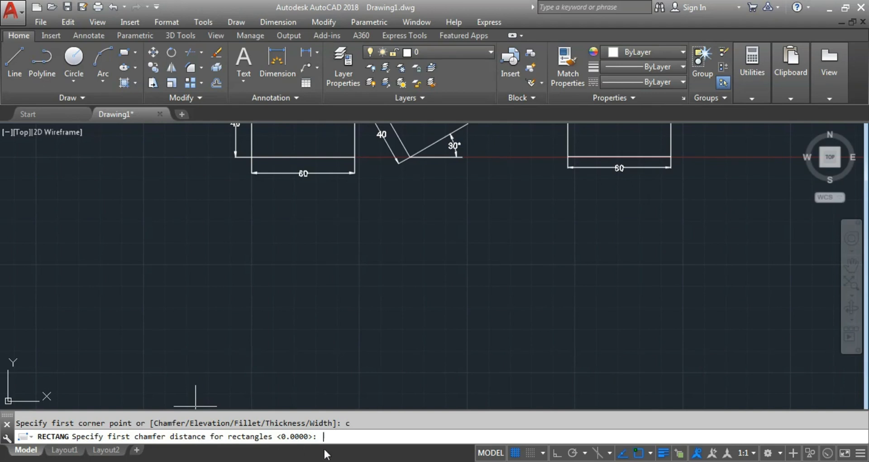
left_click(348, 437)
Switch to Rectangle.pdf in Adobe Acrobat, examine the chamfered rectangle exercise at 125% zoom, and return to the AutoCAD drawing
key("alt+Tab")
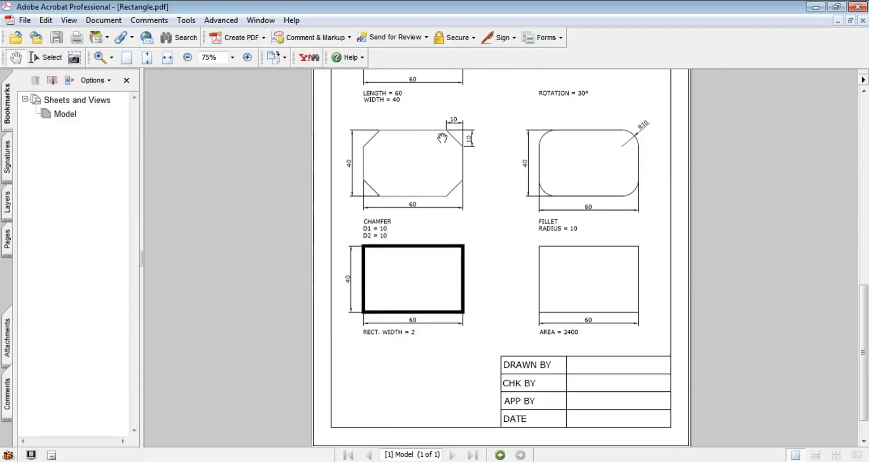
left_click(247, 57)
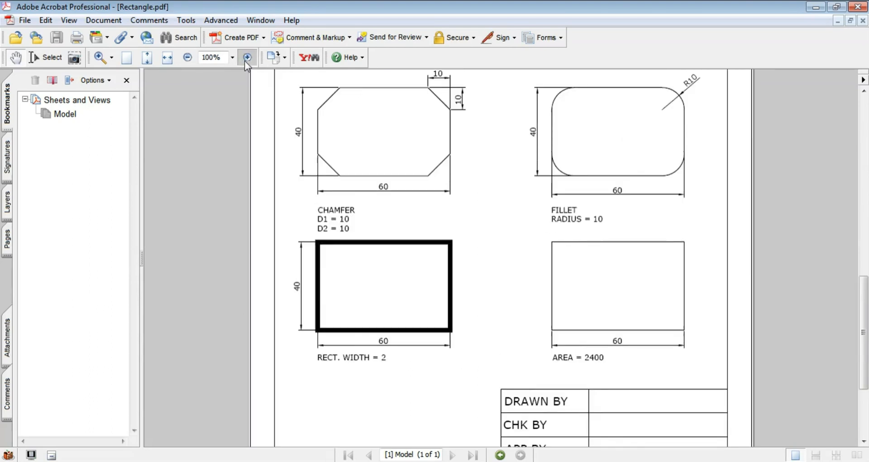
left_click(247, 57)
left_click_drag(393, 164, 420, 293)
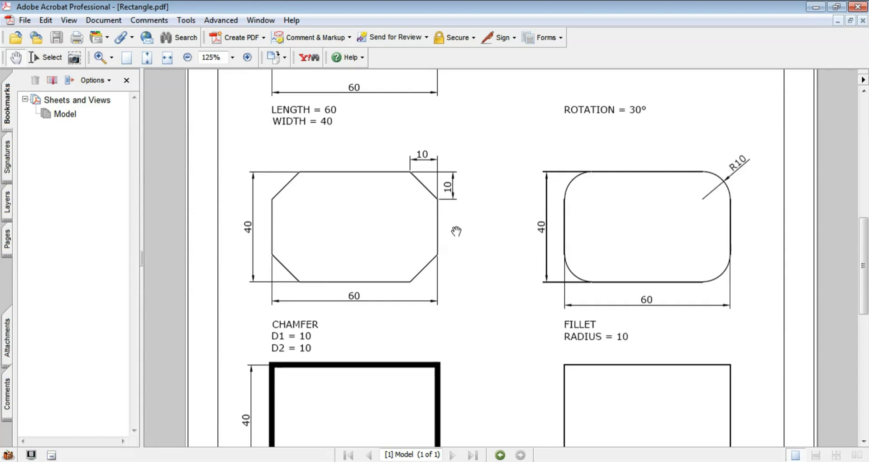
left_click_drag(597, 405, 595, 397)
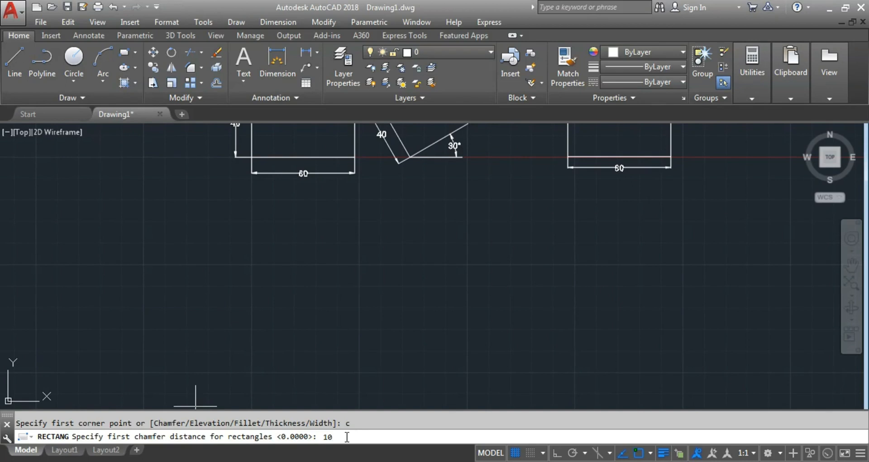
Set both the first and second chamfer distances for the rectangle to 10
key("Return")
type("1")
key("Return")
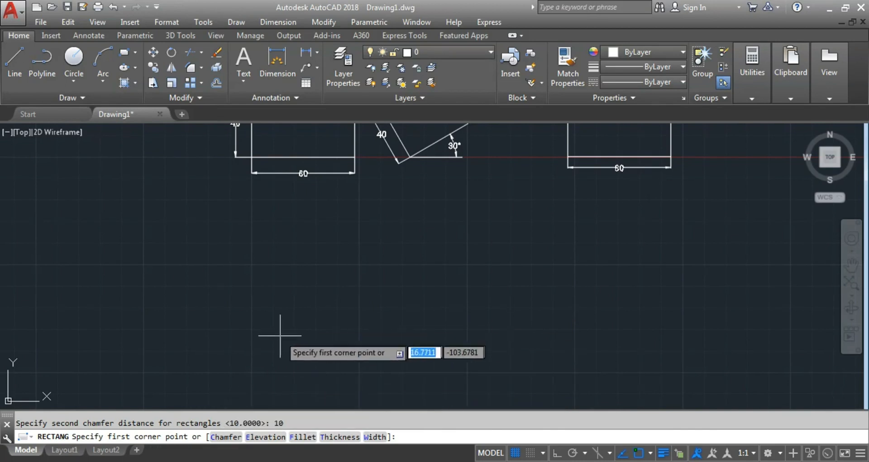
Draw the chamfered rectangle below the first rectangle using the Dimensions option with length 60 and width 40
left_click(253, 330)
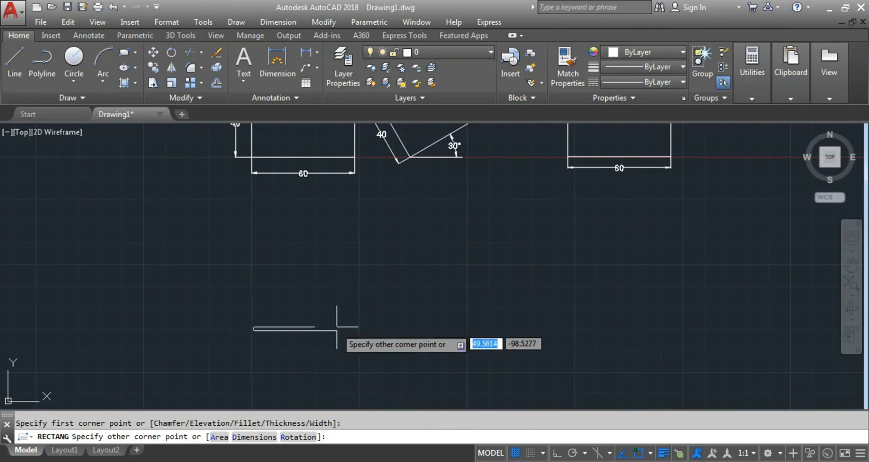
left_click(263, 436)
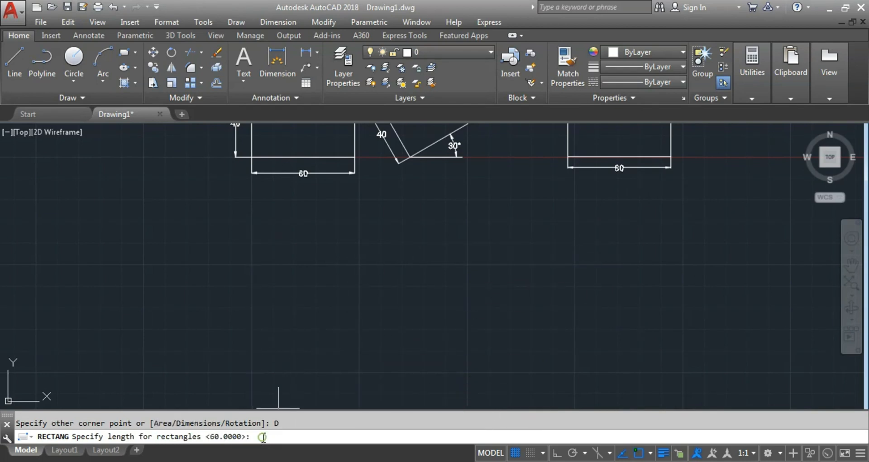
type("60")
key("Return")
type("40")
key("Return")
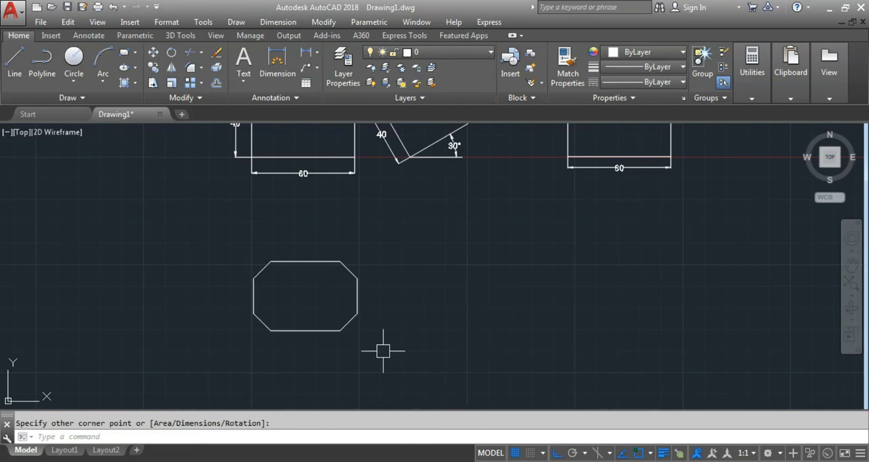
Add a linear dimension for the chamfered rectangle's overall length below it, between the midpoints of its two vertical edges
scroll(351, 335, "up", 2)
left_click(239, 231)
left_click(277, 58)
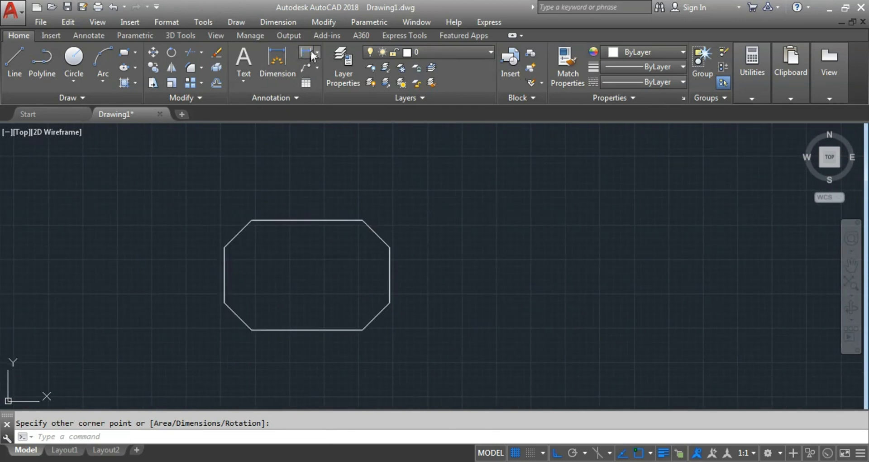
left_click(224, 275)
left_click(389, 275)
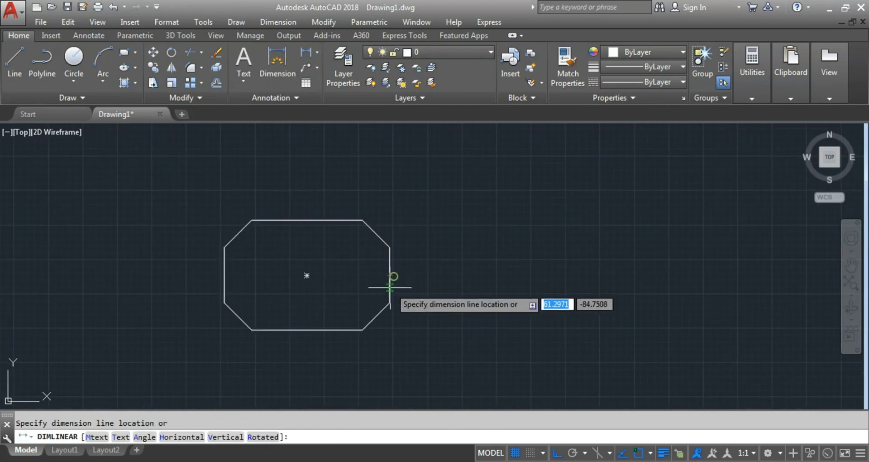
left_click(359, 368)
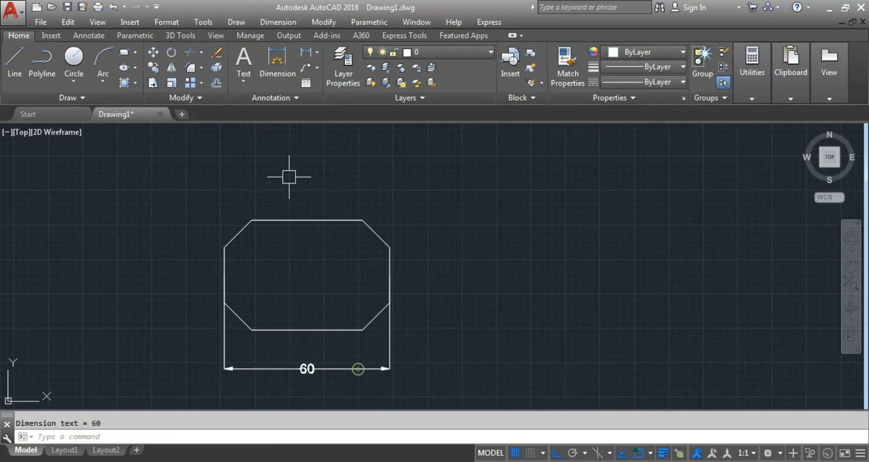
Add a linear dimension for the chamfered rectangle's overall height on its left side, between the midpoints of its horizontal edges
left_click(306, 53)
left_click(307, 329)
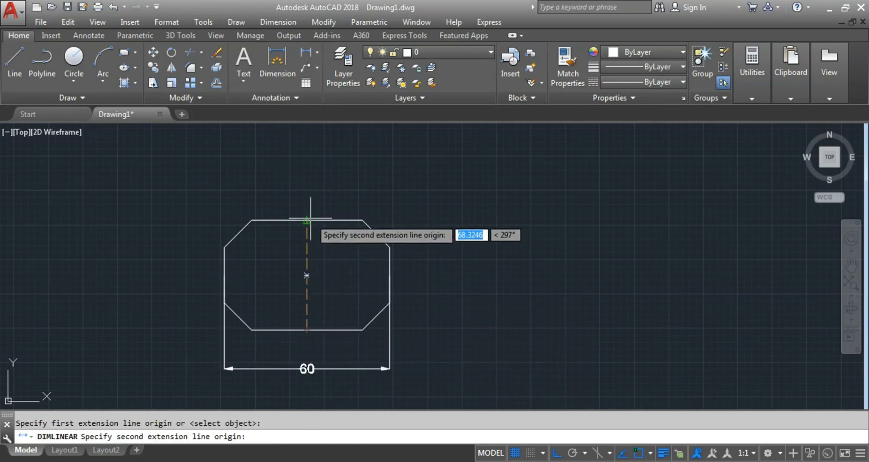
left_click(307, 221)
left_click(190, 267)
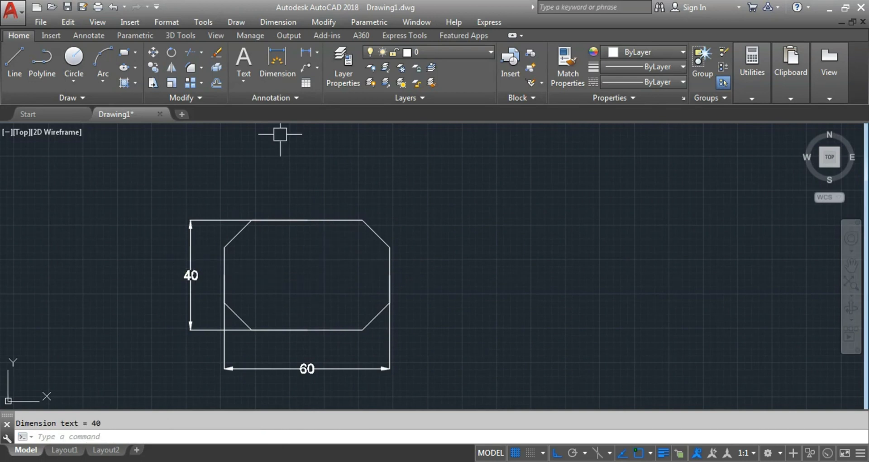
Add a horizontal linear dimension above the chamfered rectangle for its upper-right chamfer
left_click(317, 52)
left_click(312, 72)
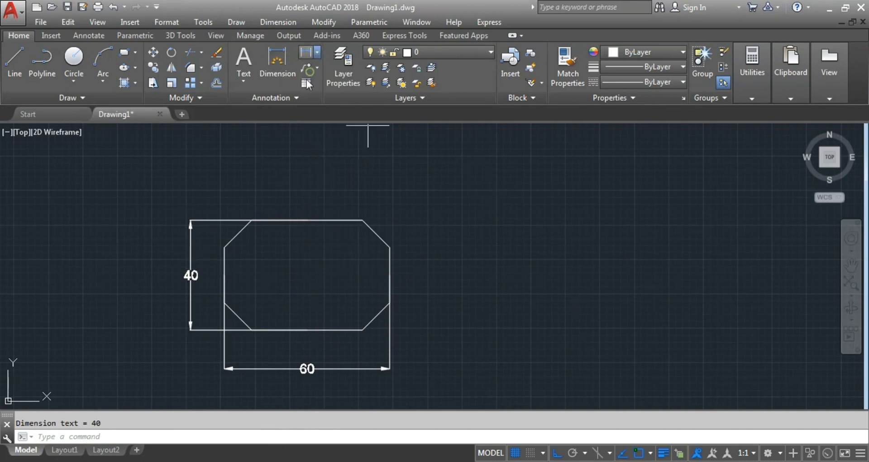
left_click(363, 220)
left_click(388, 248)
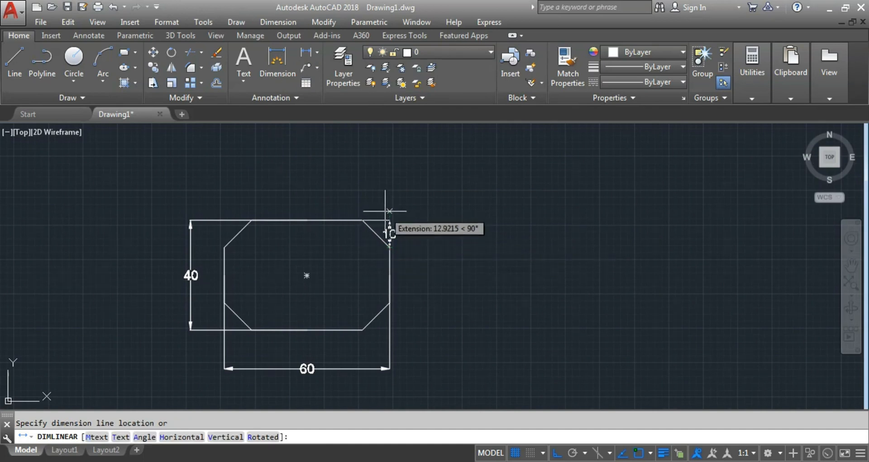
left_click(400, 202)
Add a vertical linear dimension beside the chamfered rectangle's upper-right chamfer, between the chamfer's two endpoints
left_click(304, 52)
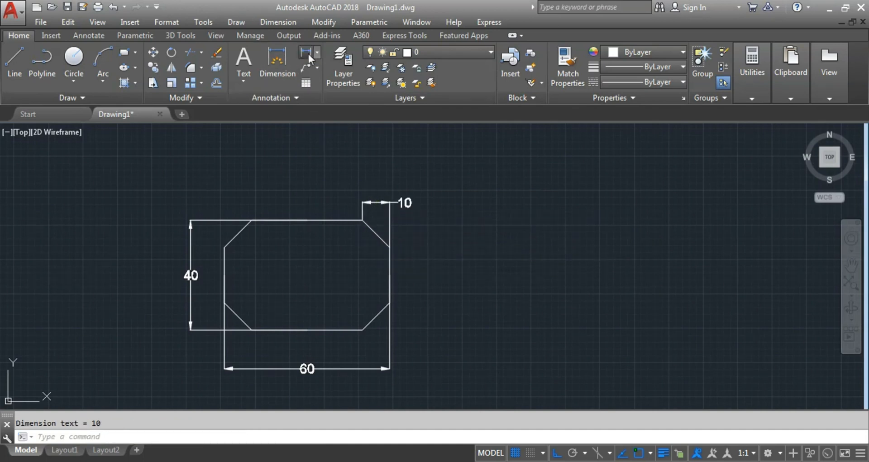
left_click(363, 220)
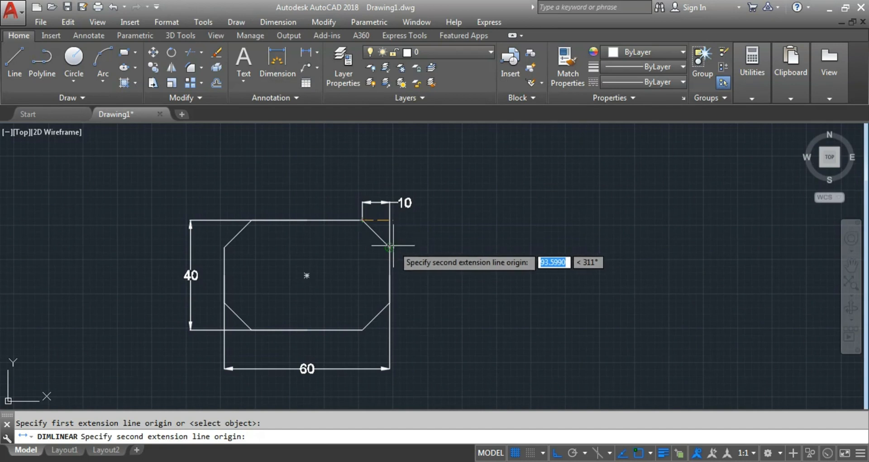
left_click(389, 247)
left_click(406, 240)
Start a new rectangle and set its elevation to 20
scroll(449, 291, "down", 2)
middle_click_drag(449, 293, 373, 249)
middle_click_drag(423, 278, 380, 332)
scroll(362, 331, "down", 2)
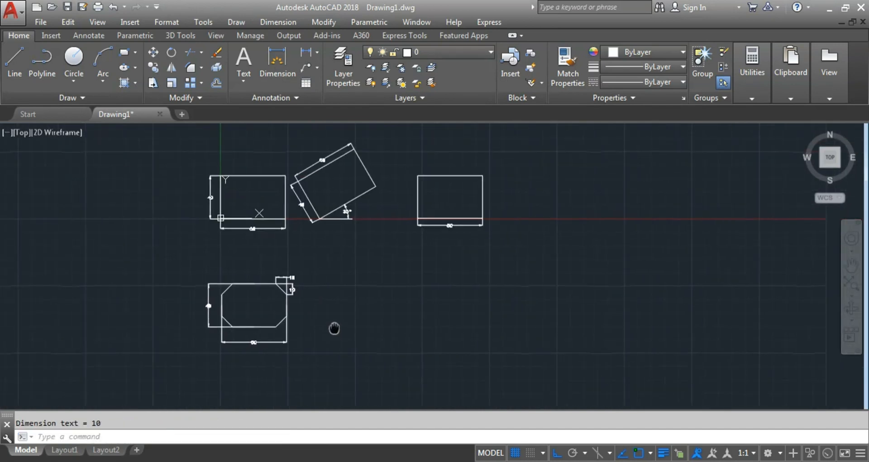
type("rec")
key("Return")
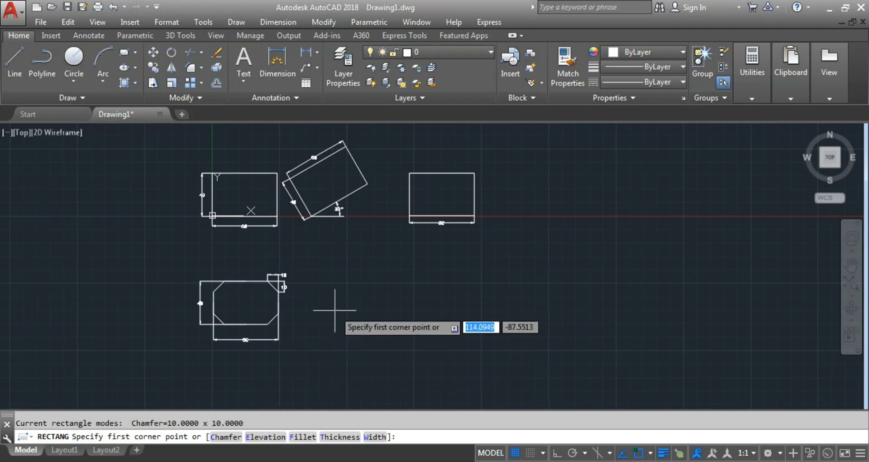
middle_click_drag(339, 303, 384, 335)
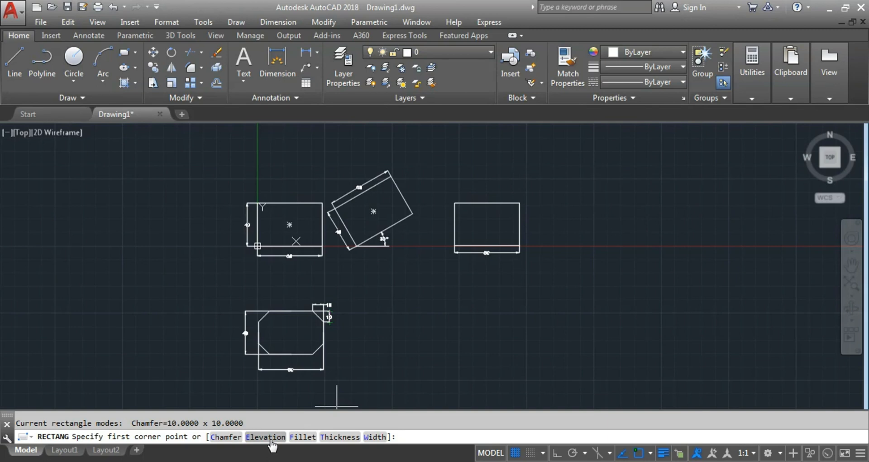
left_click(266, 437)
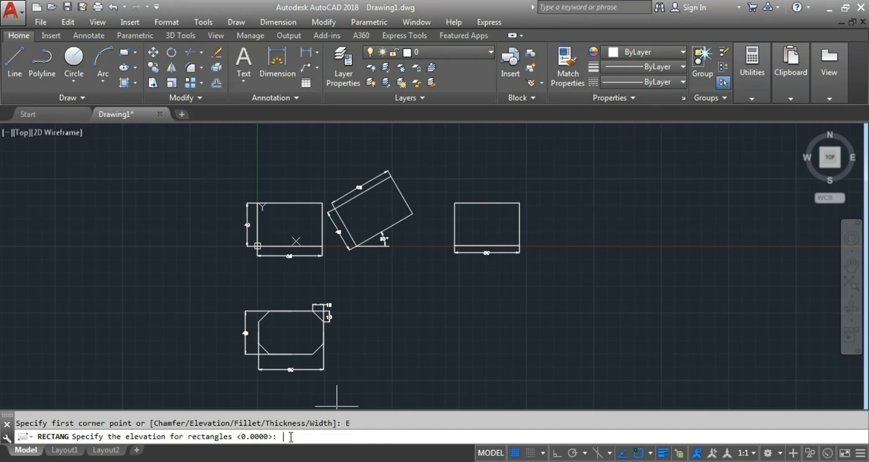
key("Return")
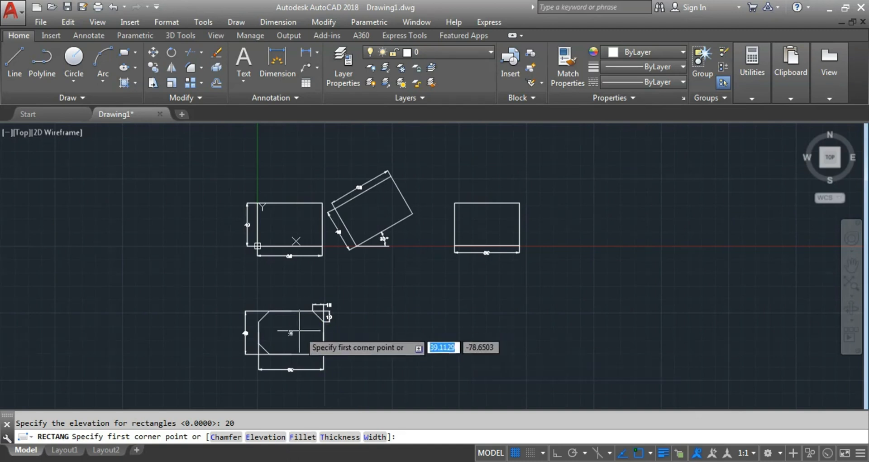
Draw the elevated rectangle to the right of the chamfered one using the Dimensions option with length 60 and width 40
scroll(290, 347, "up", 5)
middle_click_drag(287, 348, 279, 345)
scroll(279, 346, "down", 2)
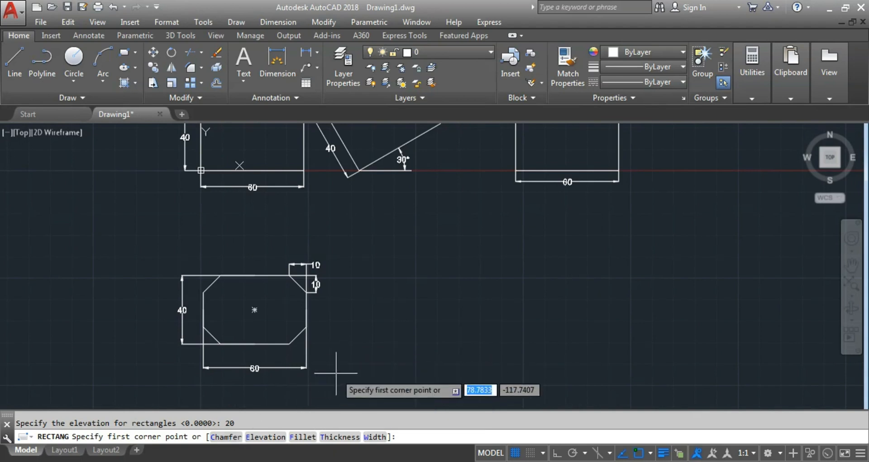
left_click(385, 343)
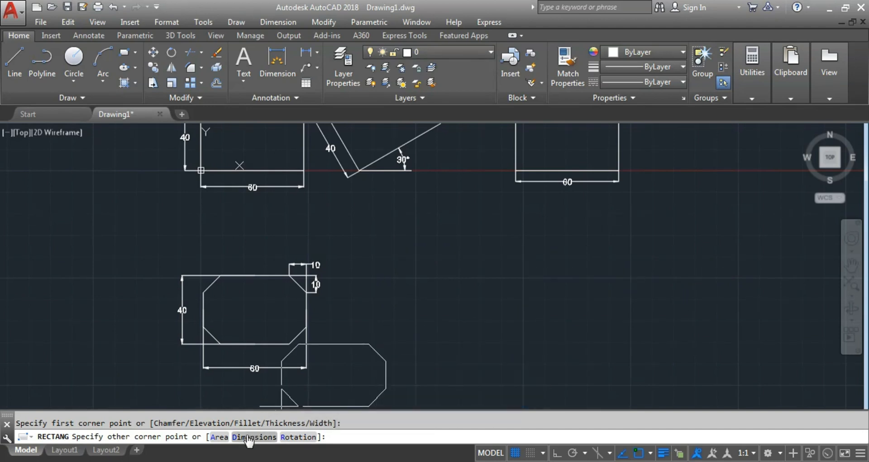
type("d")
key("Return")
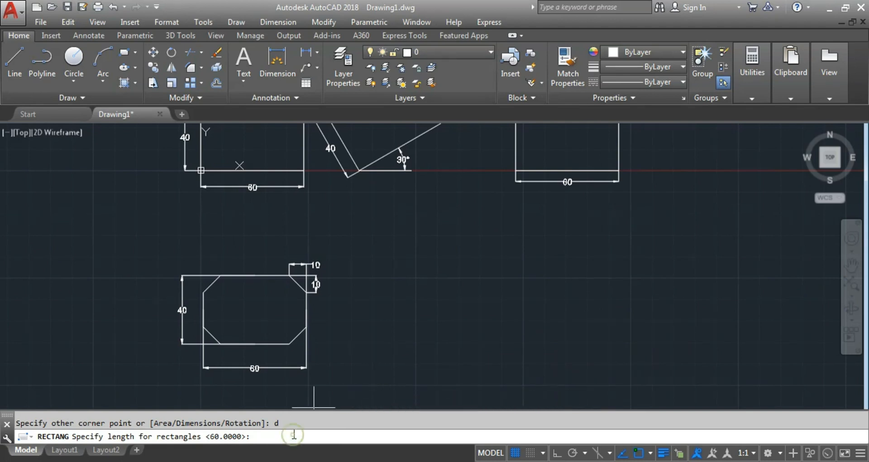
key("Return")
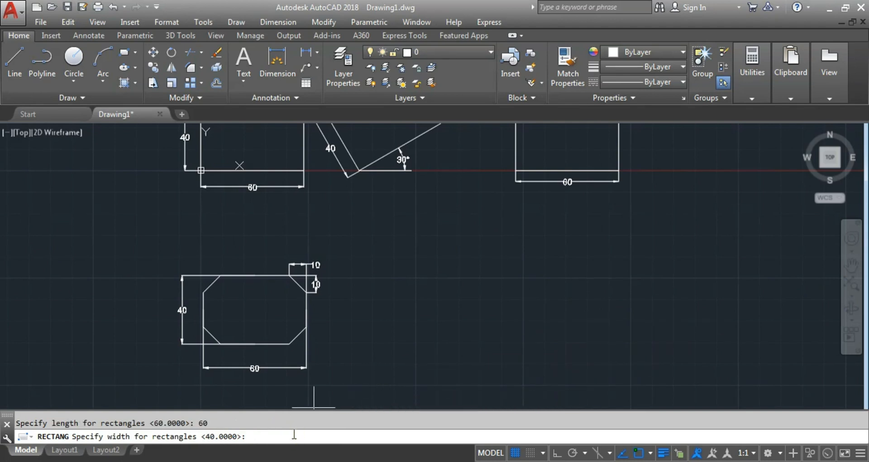
key("Return")
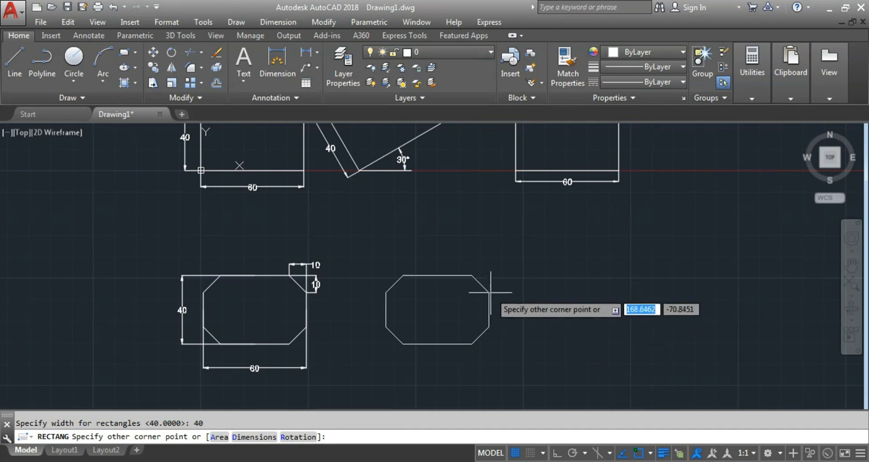
left_click(496, 325)
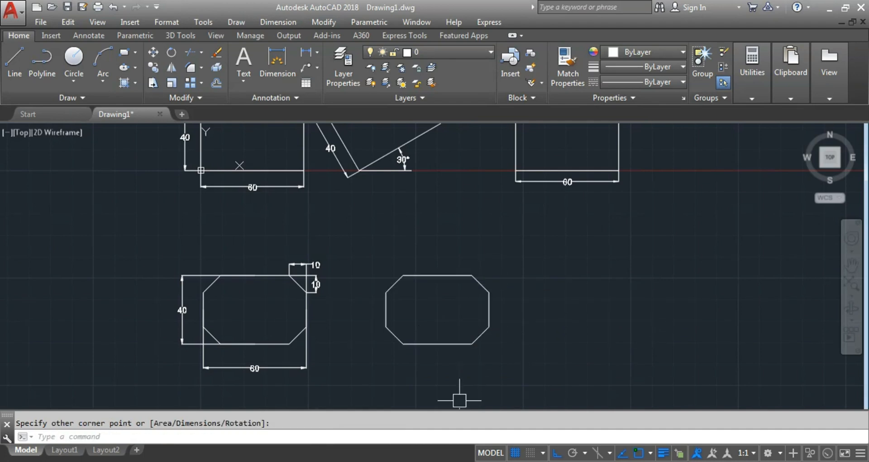
Compare the elevated rectangle with the dimensioned chamfered rectangle and the upper row in plan
middle_click_drag(367, 360, 394, 361)
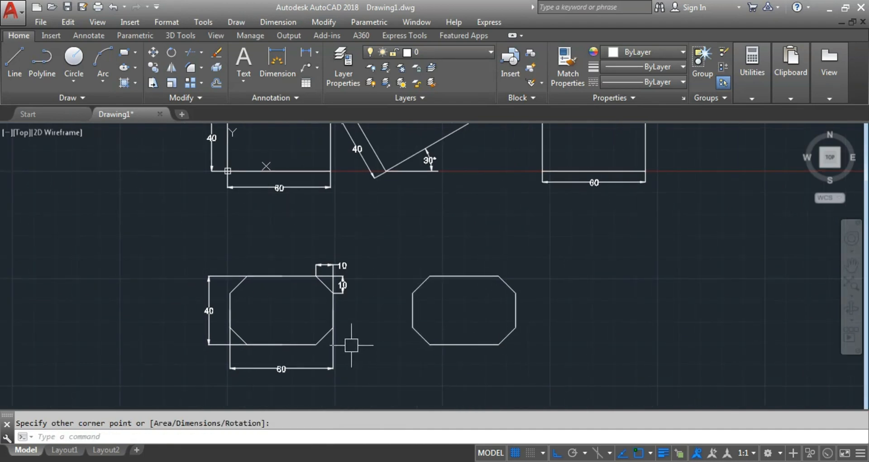
scroll(304, 339, "up", 2)
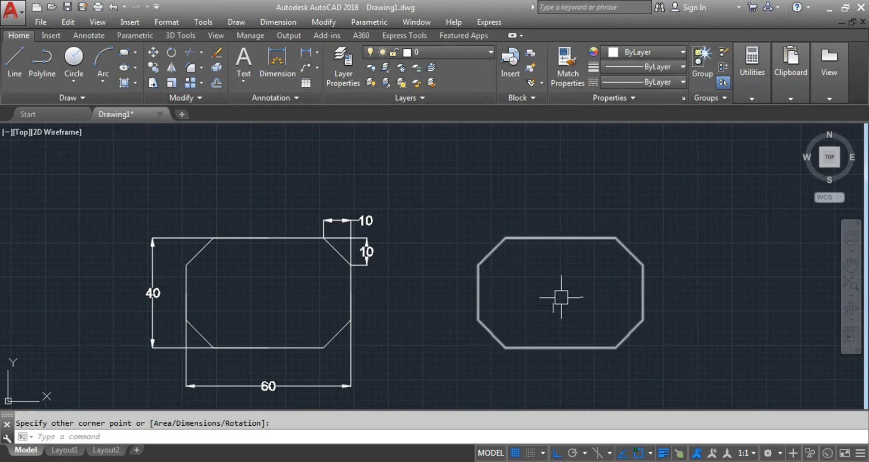
scroll(559, 299, "down", 2)
middle_click_drag(561, 307, 514, 309)
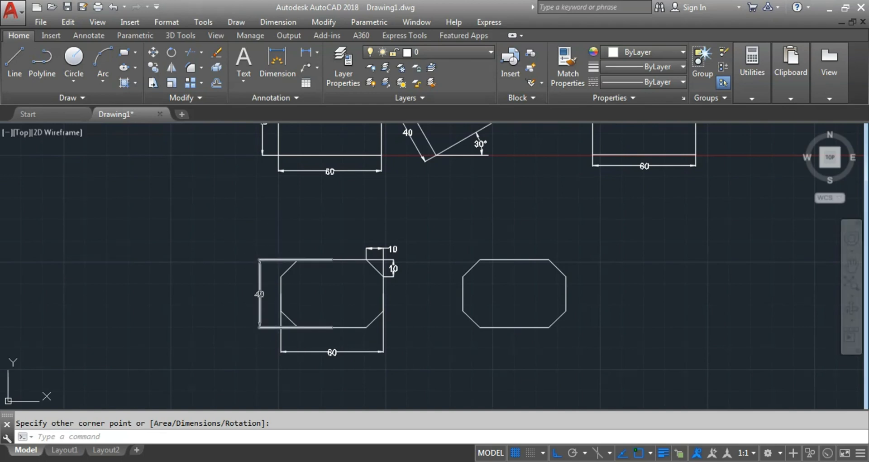
key("Escape")
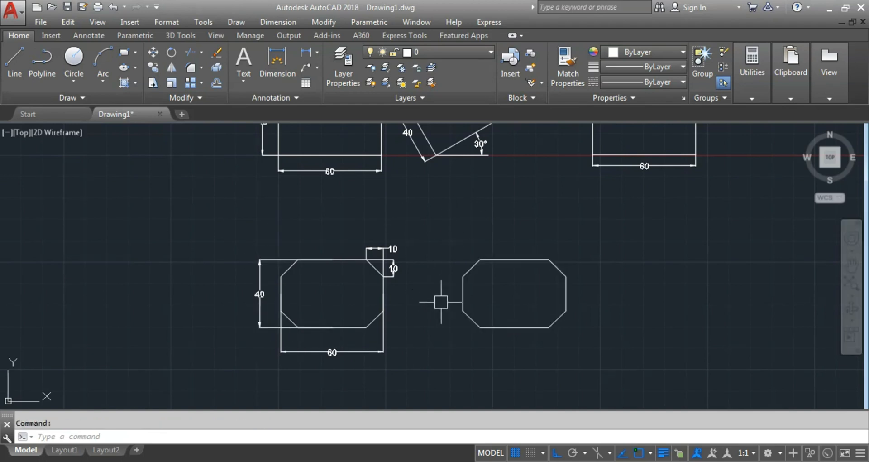
scroll(606, 300, "down", 2)
middle_click_drag(604, 301, 491, 295)
scroll(491, 292, "up", 2)
scroll(493, 287, "down", 2)
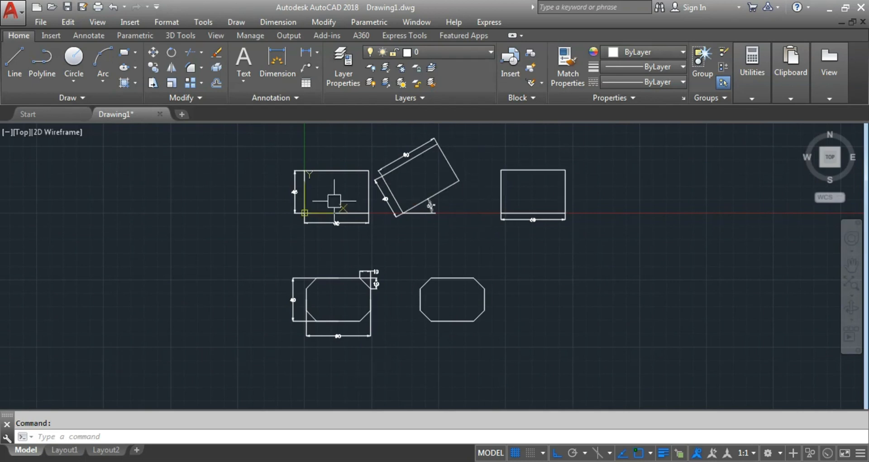
Switch to the Front view and examine the elevated rectangle's offset from the other rectangles
left_click(20, 132)
left_click(27, 222)
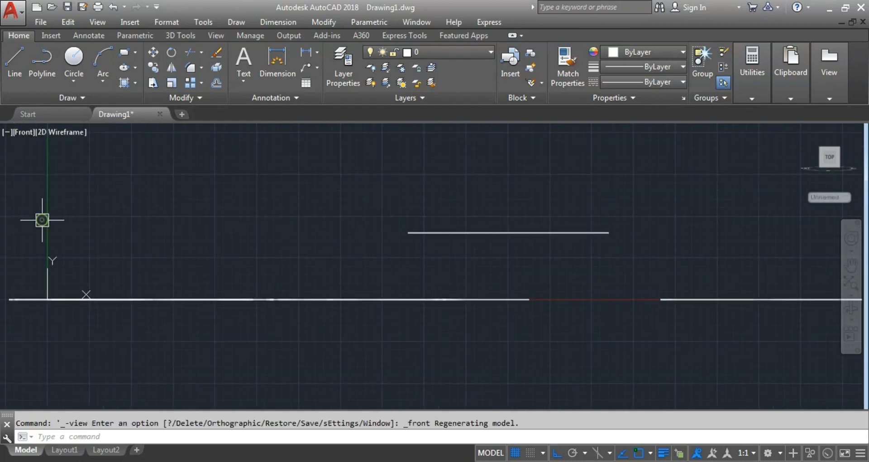
scroll(320, 301, "down", 4)
scroll(403, 310, "up", 2)
scroll(374, 285, "up", 2)
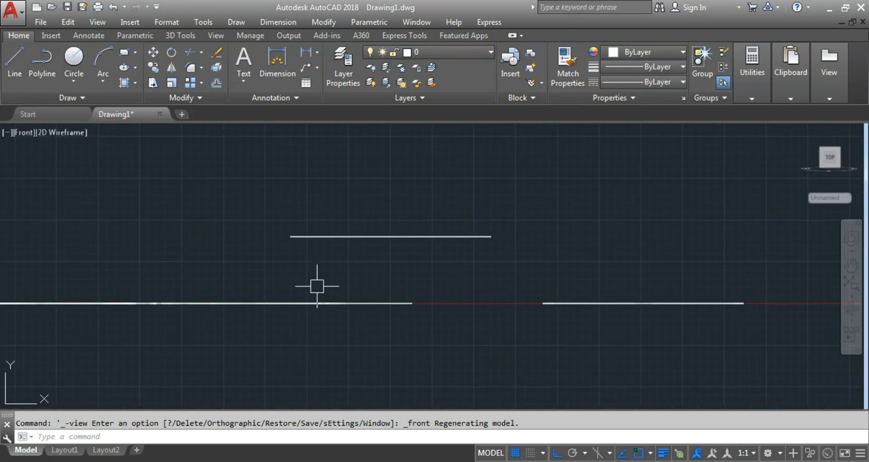
scroll(319, 297, "down", 2)
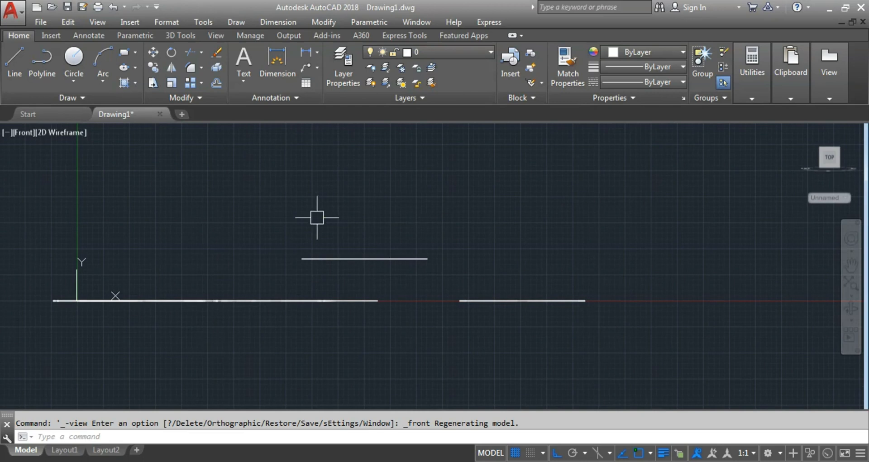
Add a vertical linear dimension from the elevated rectangle's left end down to the base line of the other rectangles
left_click(306, 53)
left_click(302, 259)
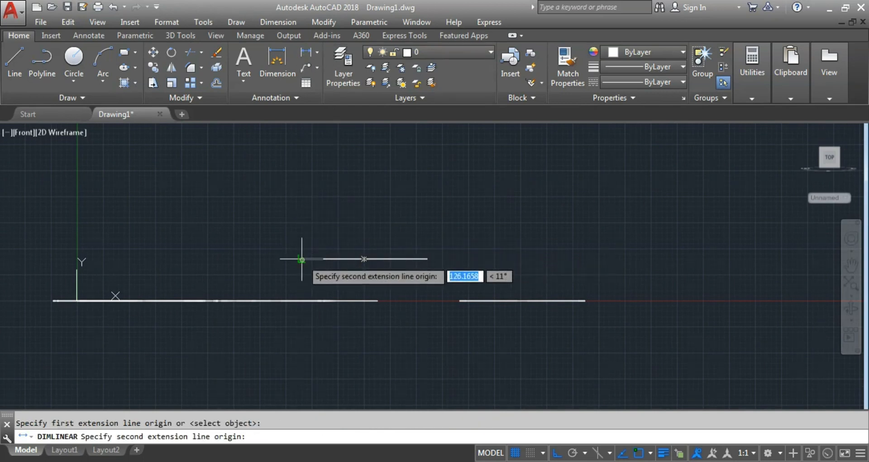
left_click(302, 301)
left_click(326, 294)
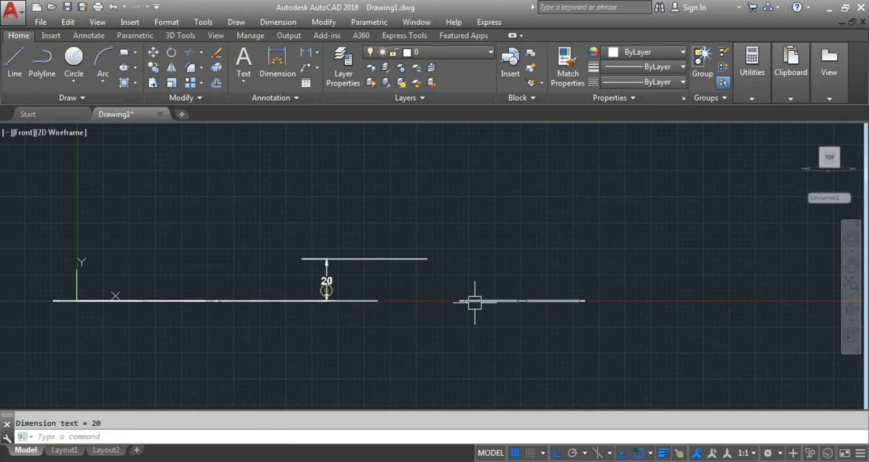
Delete the vertical dimension between the elevated rectangle and the base line
scroll(346, 291, "up", 6)
left_click(333, 285)
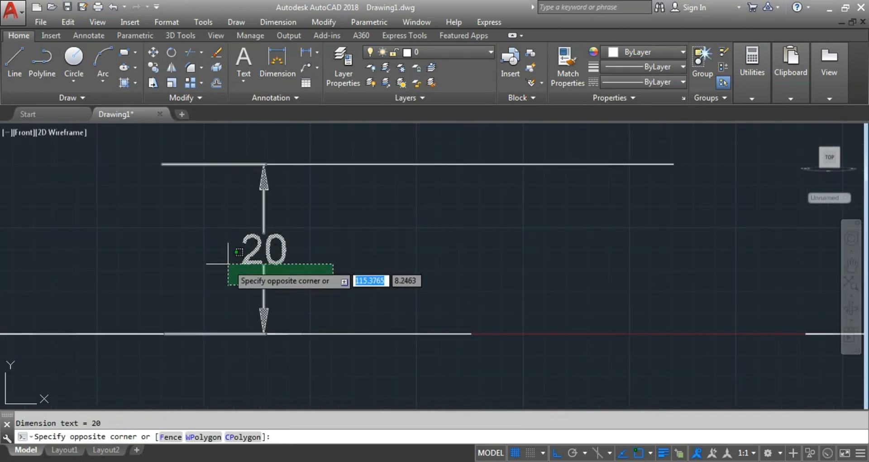
left_click(228, 262)
key("Delete")
scroll(241, 222, "down", 8)
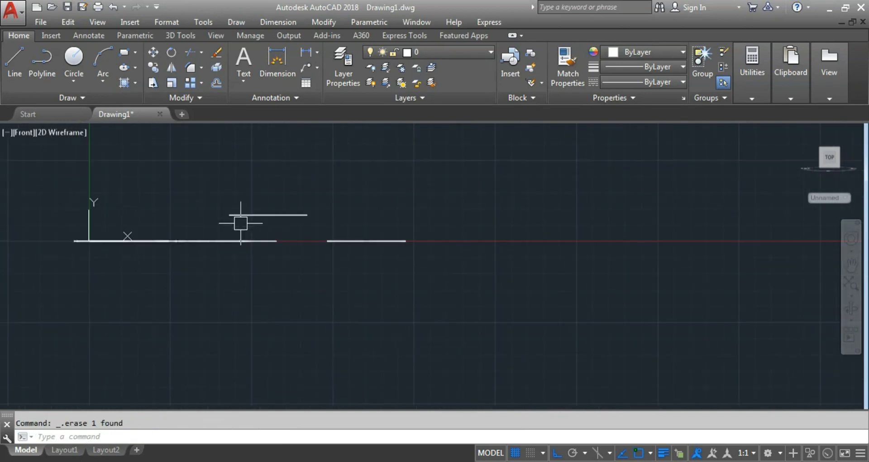
Switch to the isometric home view and look over all the rectangles in 3D
middle_click_drag(240, 222, 269, 258)
scroll(271, 256, "up", 3)
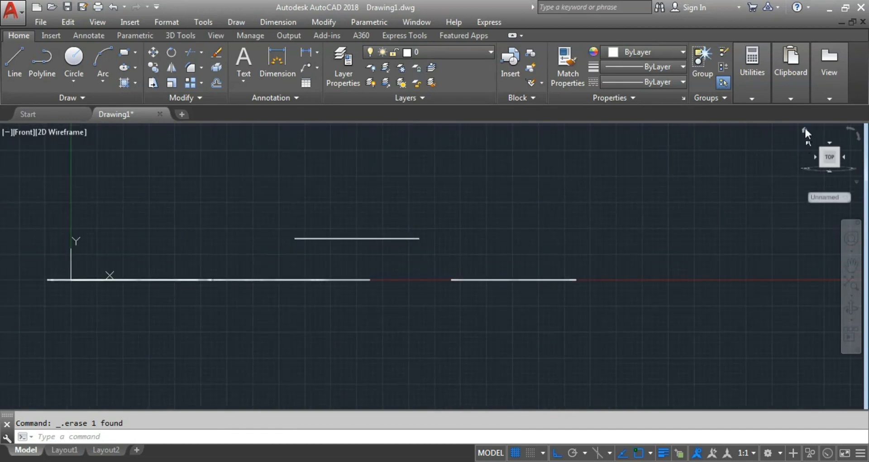
left_click(805, 128)
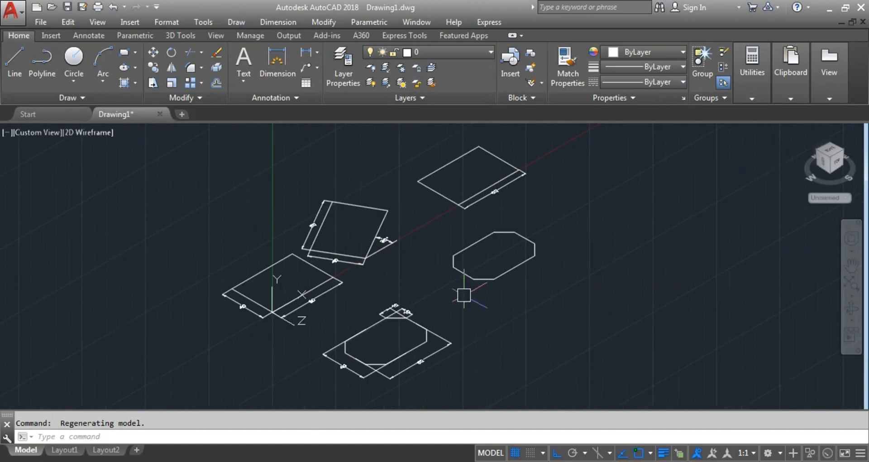
scroll(423, 267, "down", 1)
scroll(457, 267, "down", 1)
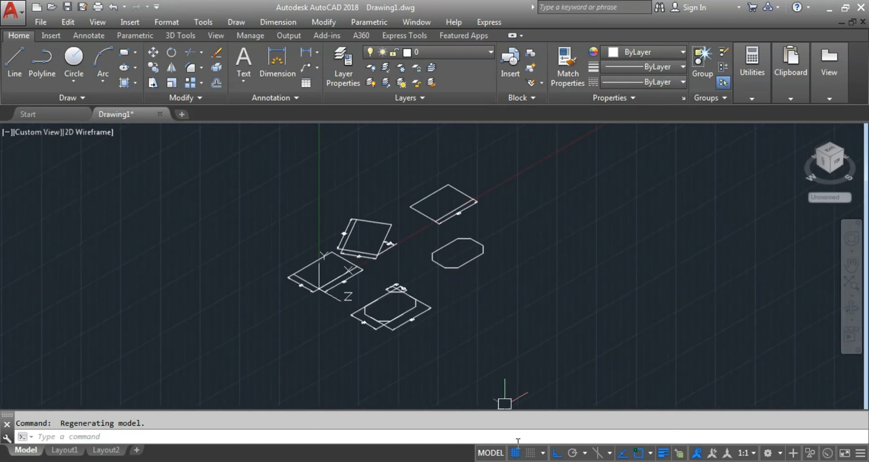
Set the viewport back to the Top view and look over the whole drawing
left_click(27, 132)
left_click(41, 162)
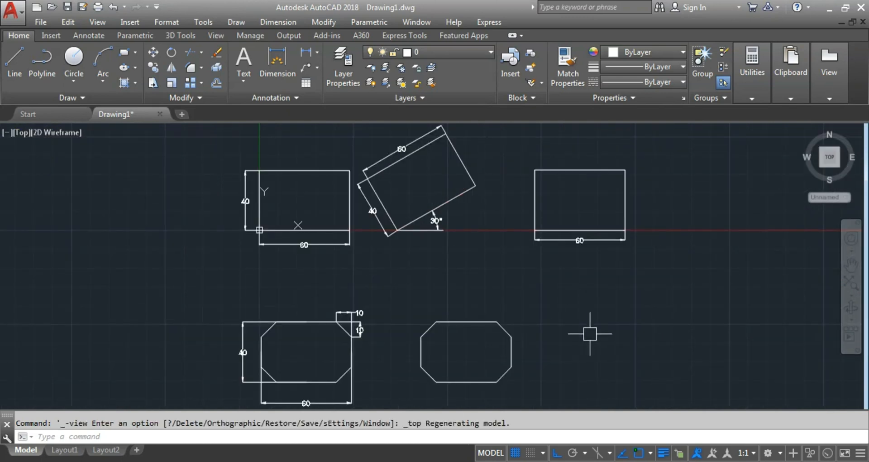
scroll(592, 333, "down", 2)
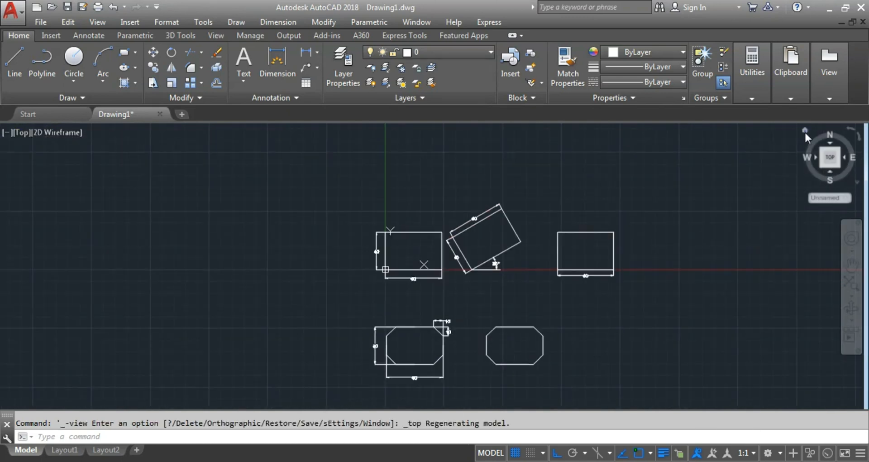
Inspect the elevated rectangle in the isometric home view and from the cube's front face
left_click(805, 133)
scroll(474, 298, "down", 2)
scroll(473, 297, "up", 4)
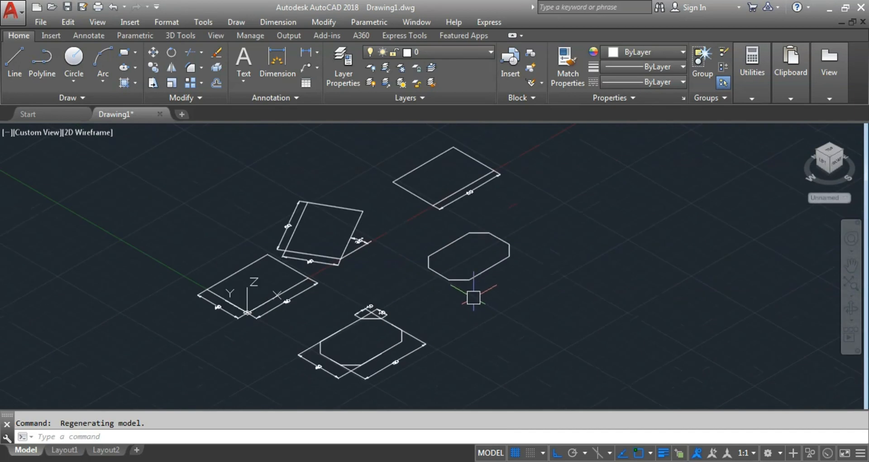
middle_click_drag(485, 286, 400, 324)
scroll(405, 283, "up", 2)
scroll(392, 281, "down", 1)
scroll(447, 326, "down", 2)
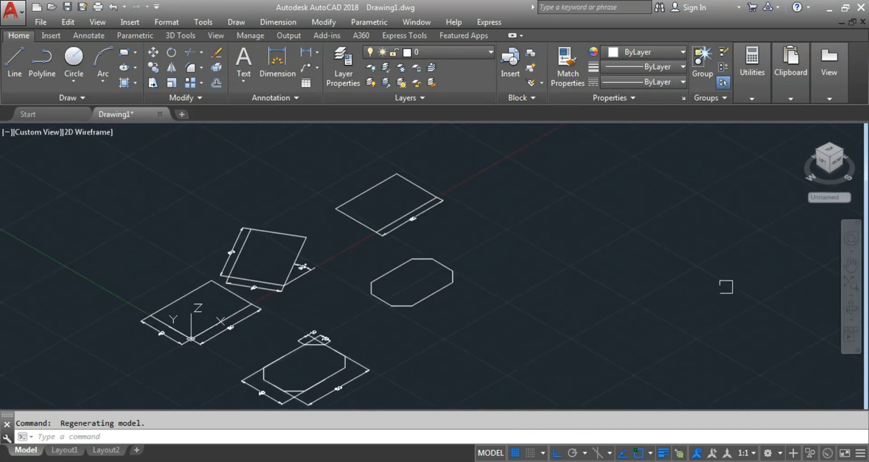
left_click(837, 162)
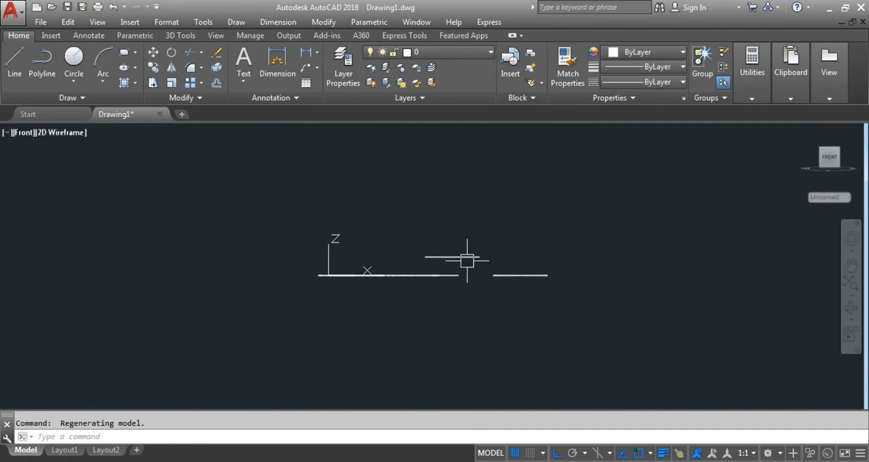
Return the viewport from Front to the Top view with all the rectangles in sight
left_click(20, 132)
left_click(35, 166)
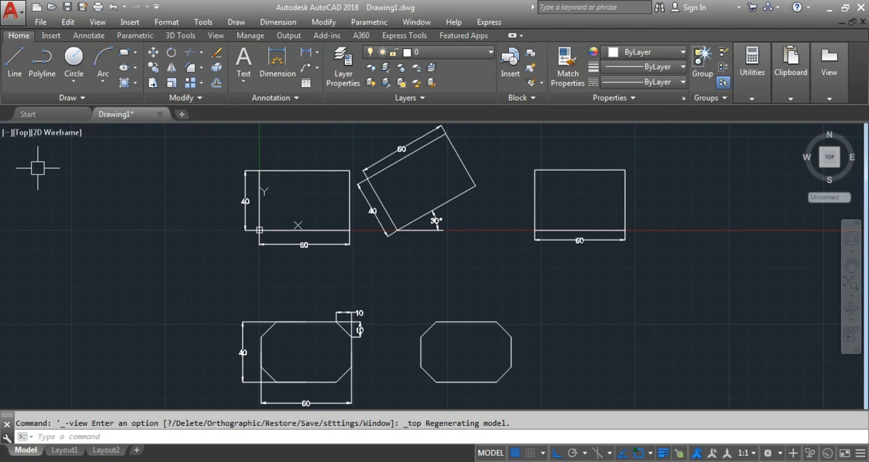
scroll(81, 217, "down", 5)
scroll(216, 260, "up", 3)
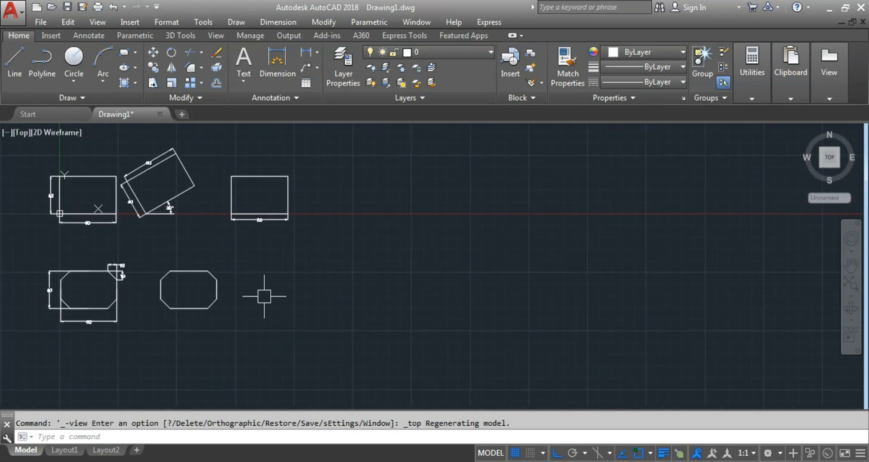
Check the fillet exercise on the PDF sheet and set the Rectangle command's fillet radius to 10
key("Return")
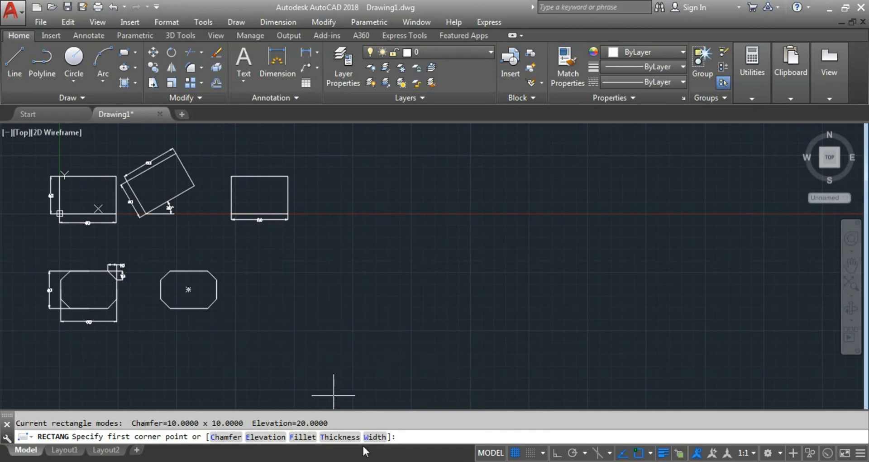
left_click(368, 461)
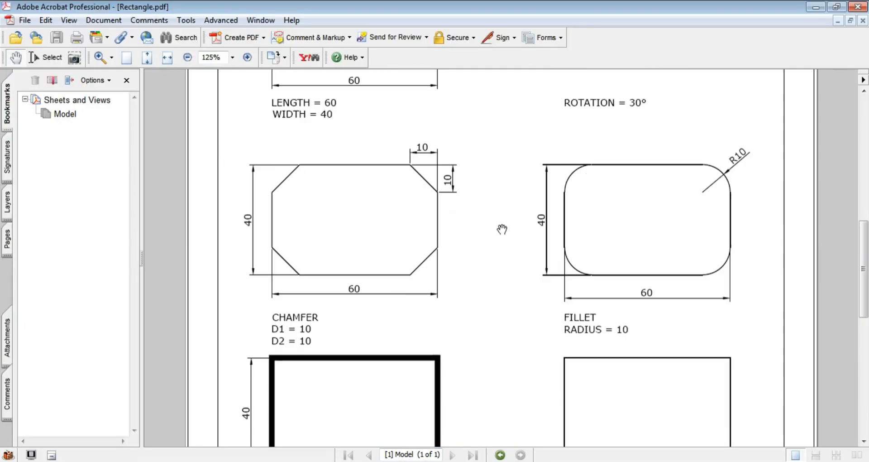
left_click(480, 461)
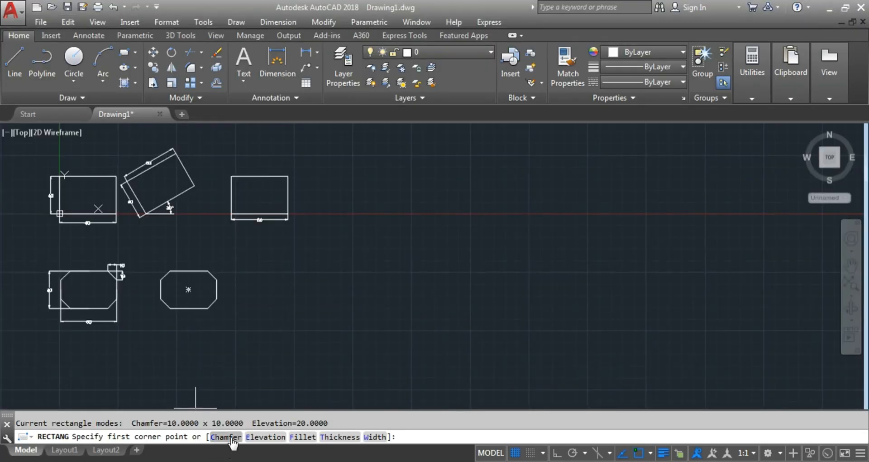
left_click(305, 437)
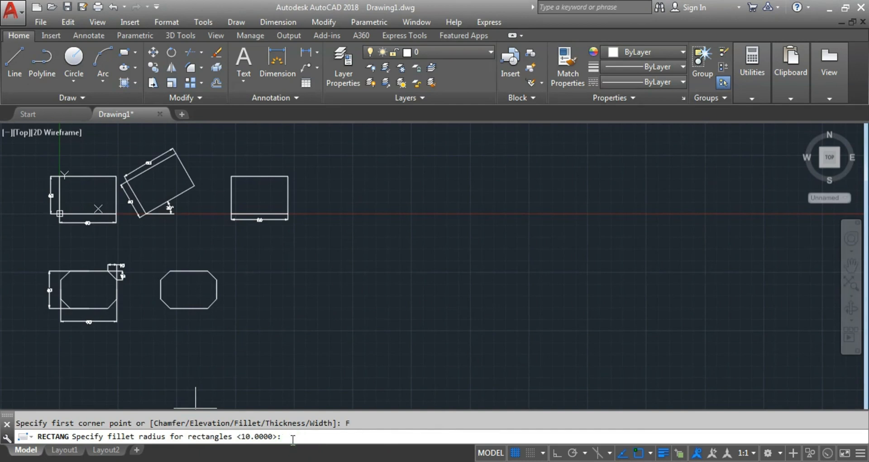
type("10")
key("Return")
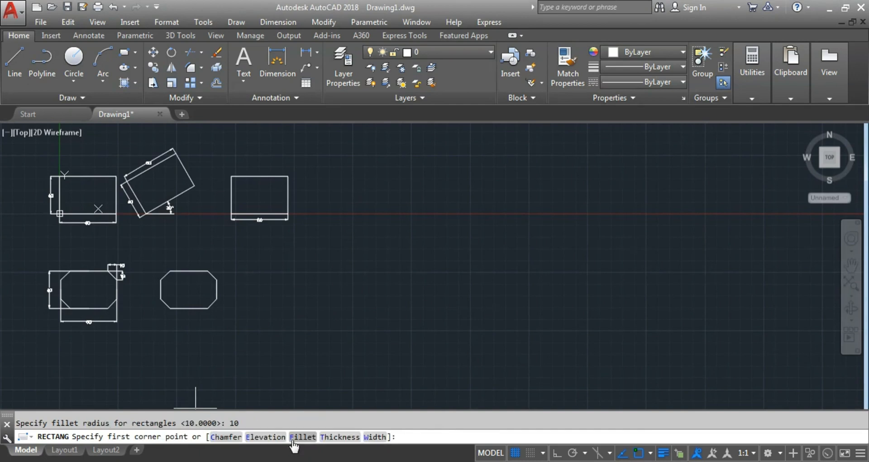
Draw the filleted rectangle beside the chamfered ones with length 60 and width 40
left_click(287, 324)
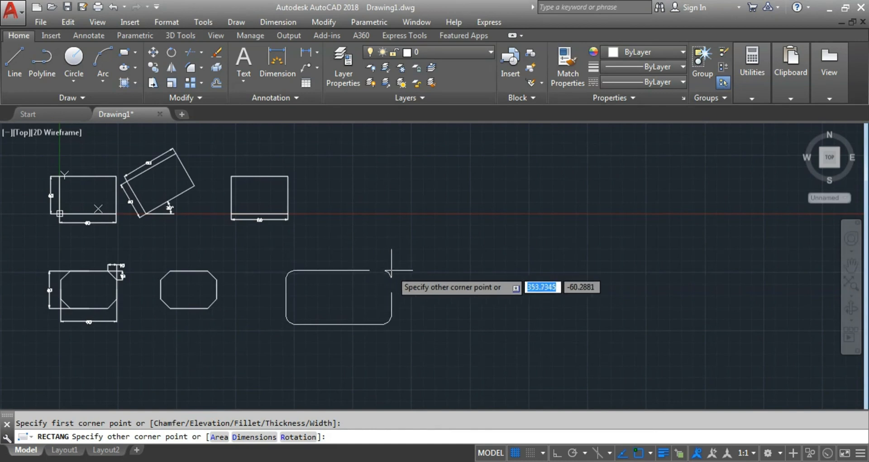
left_click(249, 438)
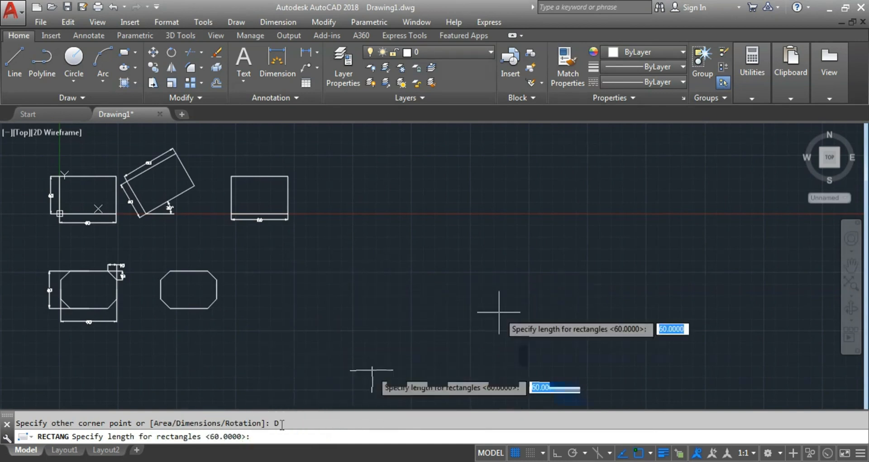
type("60")
key("Return")
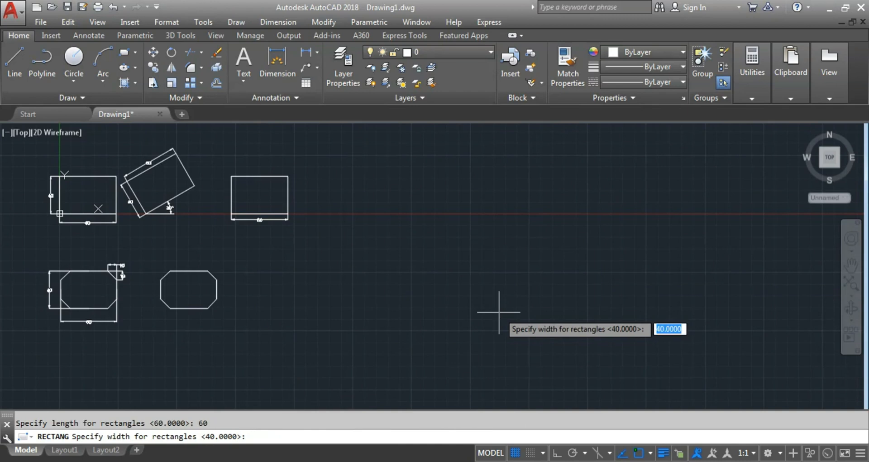
key("Return")
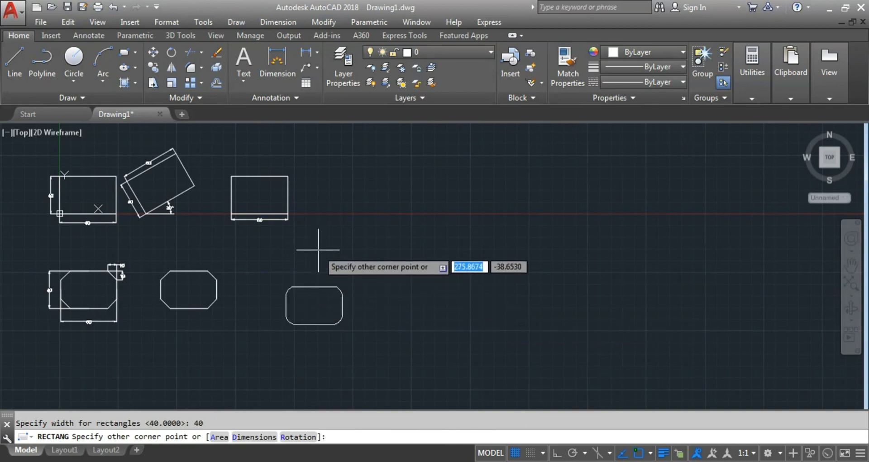
left_click(337, 286)
Add linear dimensions for the filleted rectangle's length below it and its width on its left side
scroll(268, 244, "up", 3)
scroll(313, 271, "down", 3)
left_click(306, 53)
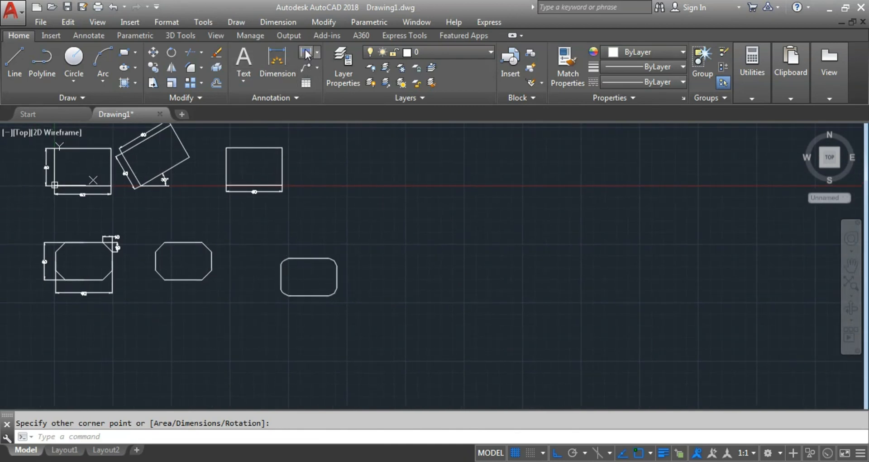
scroll(284, 295, "up", 2)
left_click(283, 275)
left_click(372, 275)
left_click(359, 310)
key("Return")
left_click(326, 284)
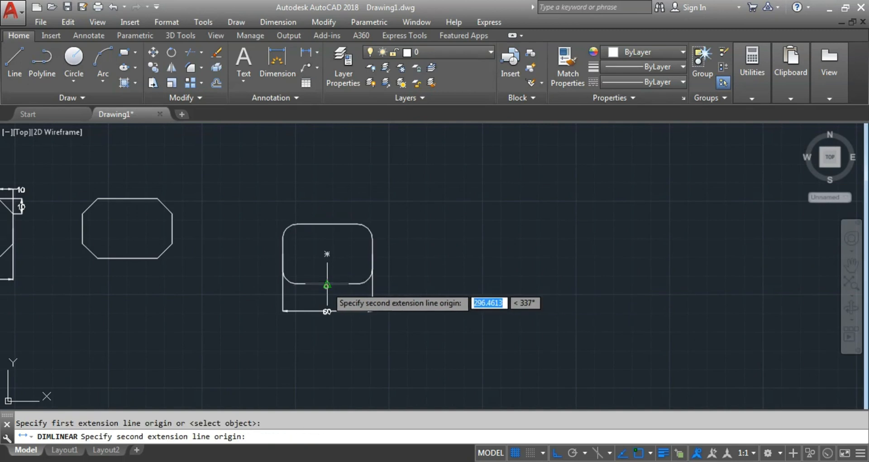
left_click(326, 224)
left_click(259, 255)
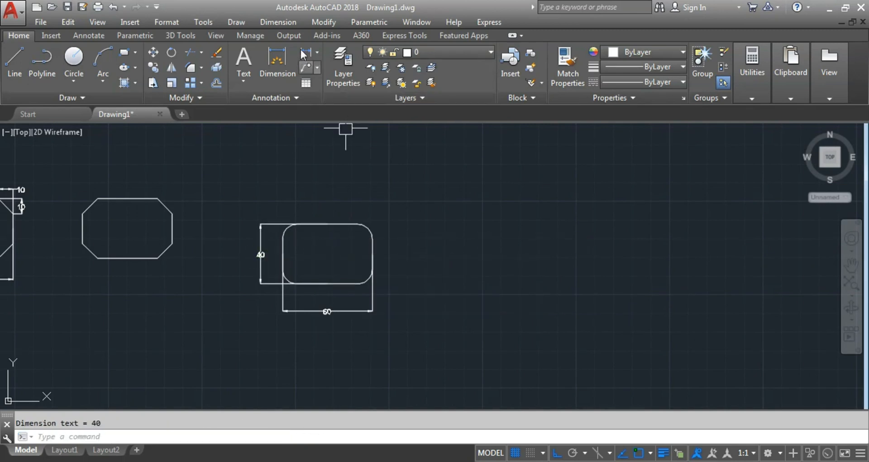
Add a radius dimension to the filleted rectangle's upper-left corner arc
left_click(318, 54)
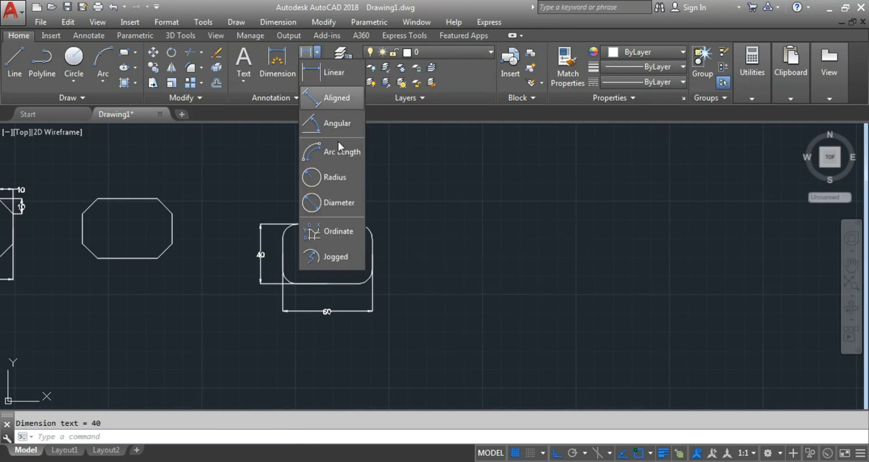
left_click(341, 175)
scroll(292, 232, "up", 5)
left_click(252, 225)
scroll(229, 188, "down", 5)
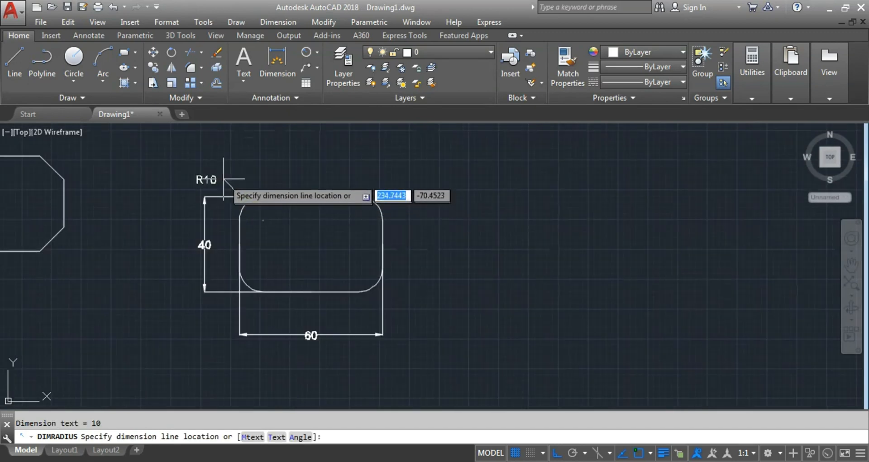
scroll(234, 183, "up", 3)
scroll(243, 184, "down", 5)
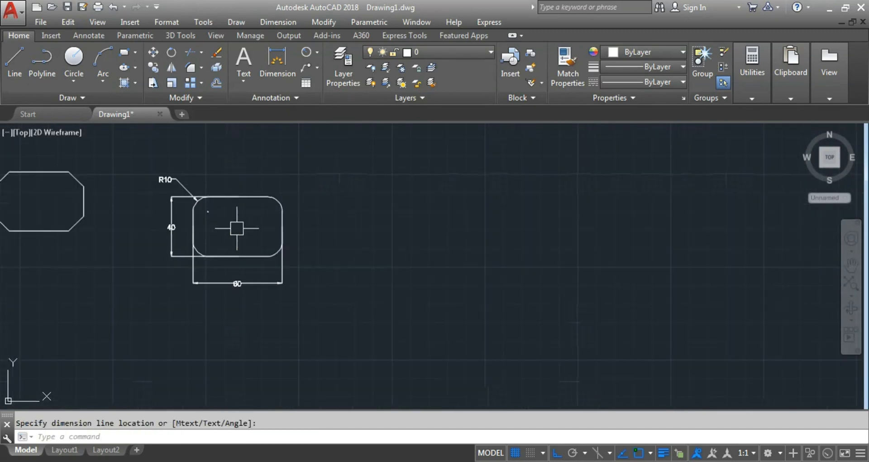
Check the remaining exercises on the PDF sheet and reset the Rectangle command's fillet radius to 0
left_click(319, 52)
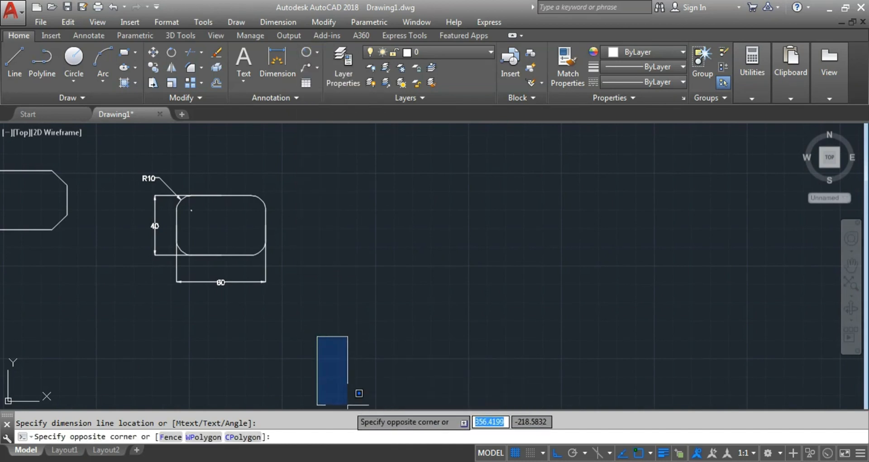
left_click(334, 395)
key("alt+Tab")
scroll(382, 413, "down", 4)
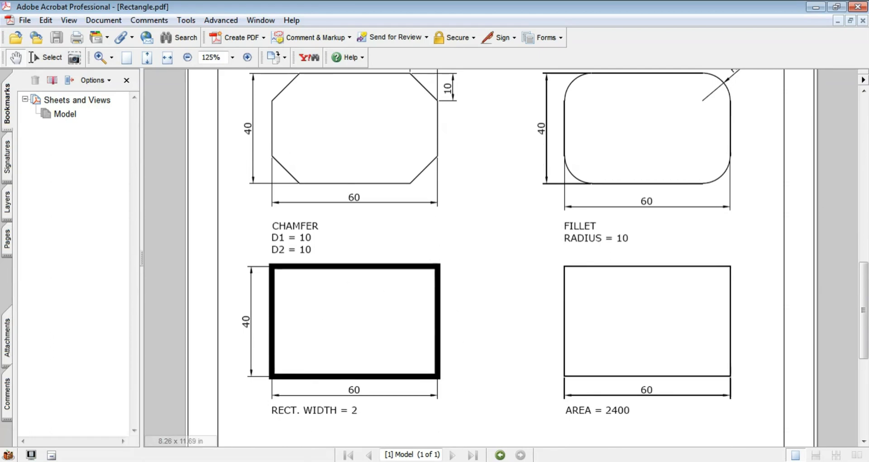
key("alt+Tab")
scroll(363, 369, "down", 3)
type("r")
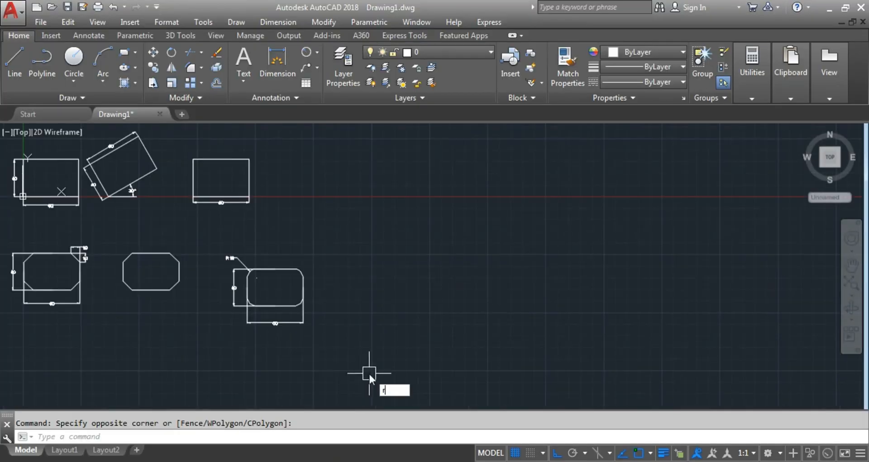
type("ec")
key("Return")
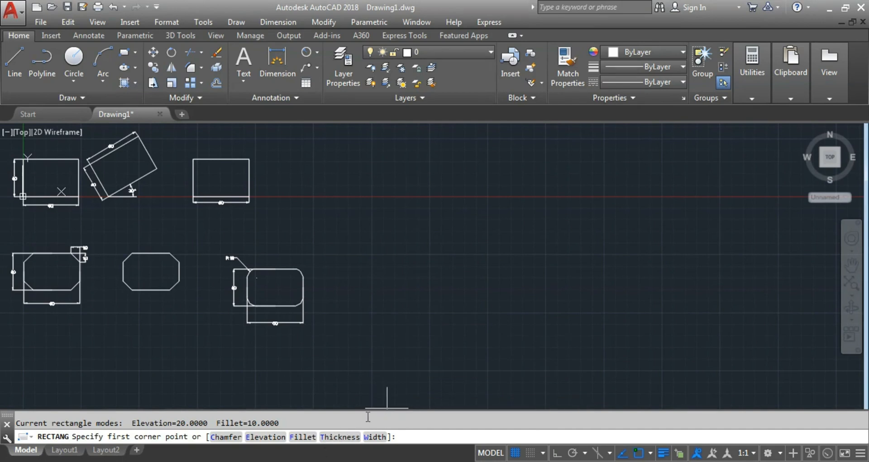
left_click(306, 436)
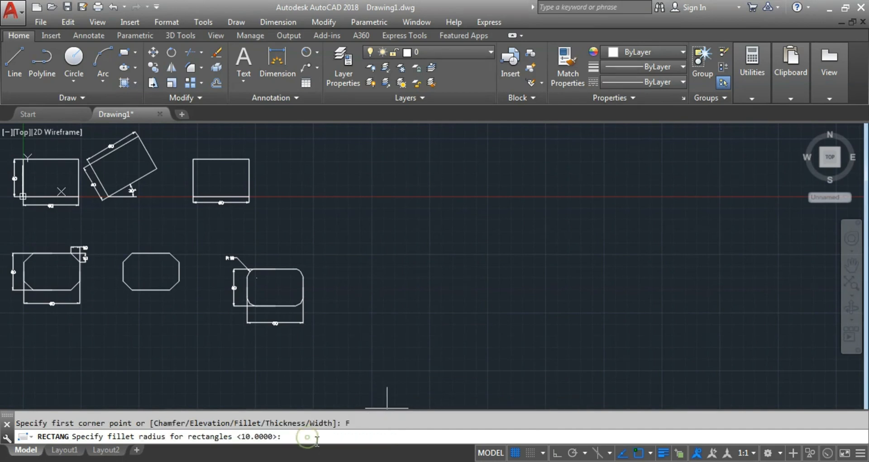
type("0")
key("Return")
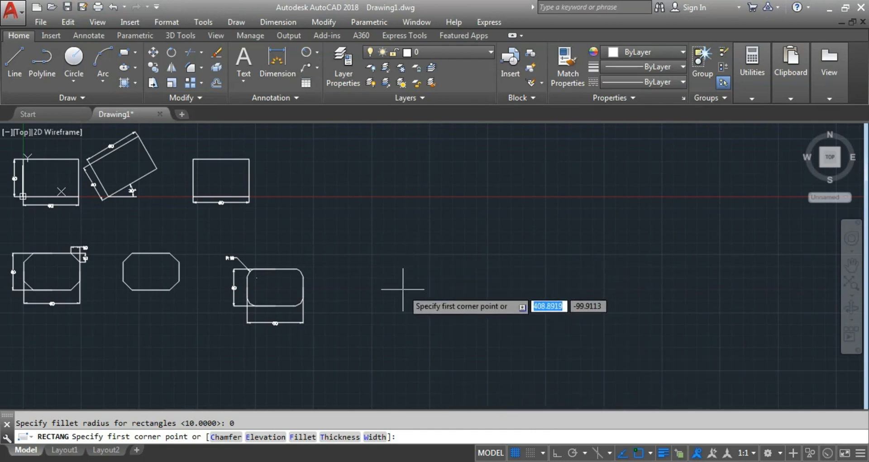
left_click(339, 437)
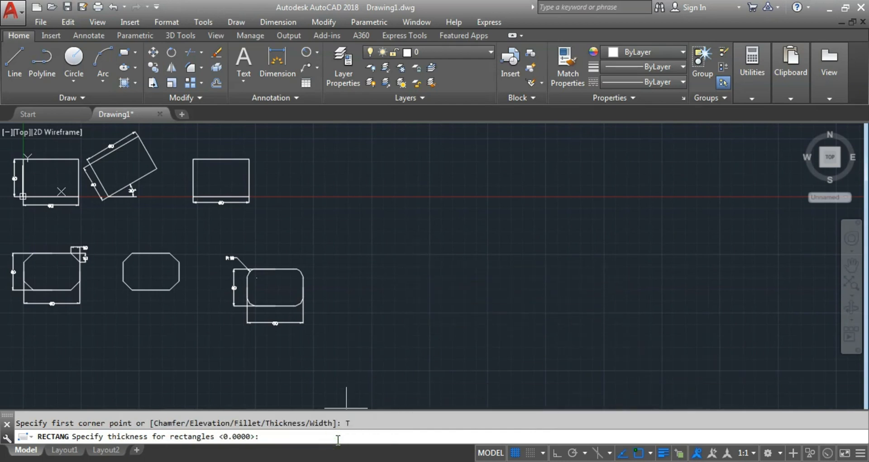
type("40")
key("Return")
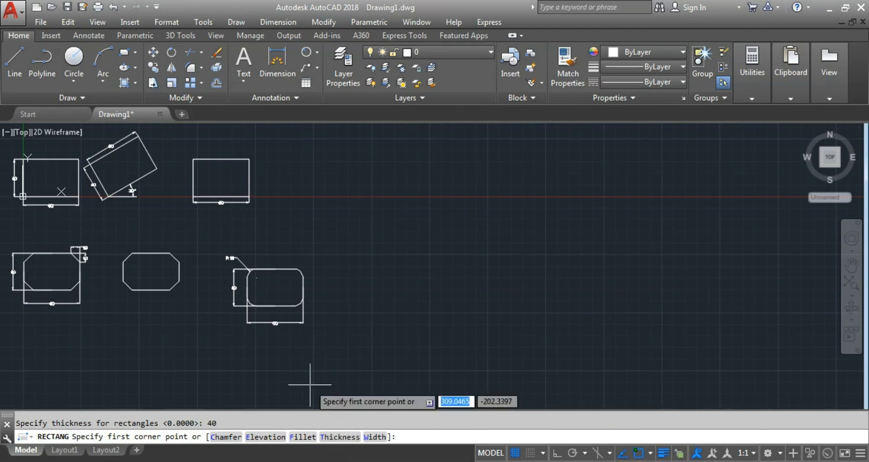
left_click(387, 293)
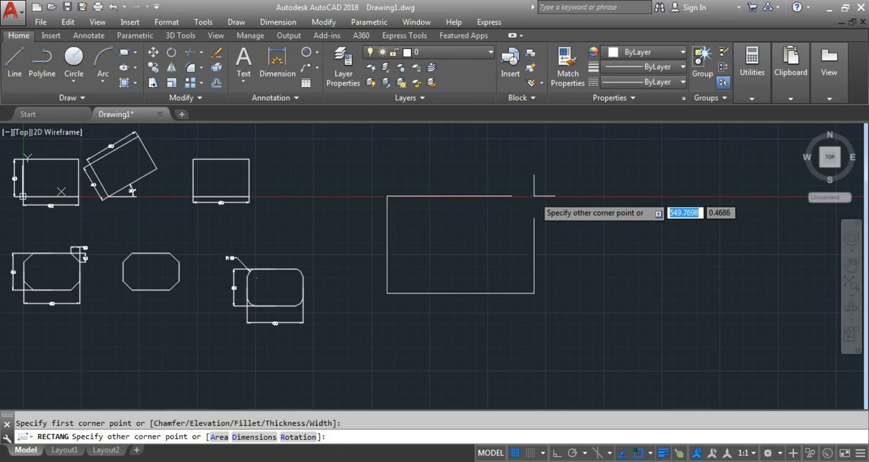
type("@60,4")
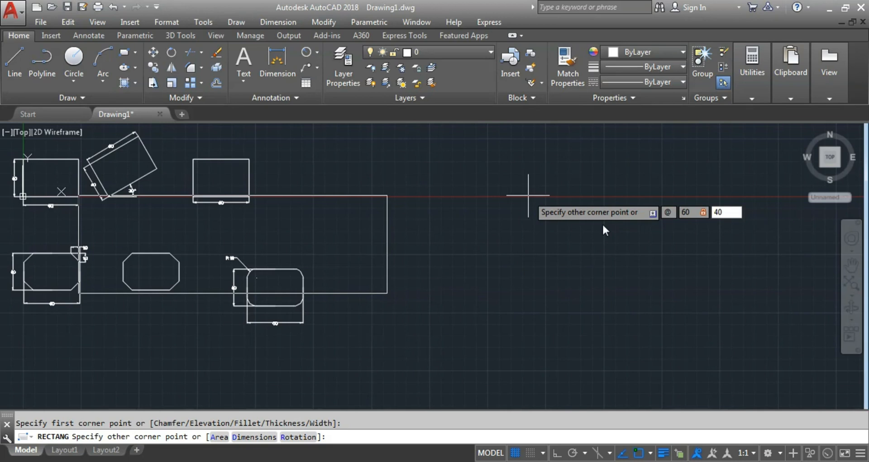
key("Return")
scroll(380, 267, "up", 4)
scroll(386, 254, "down", 4)
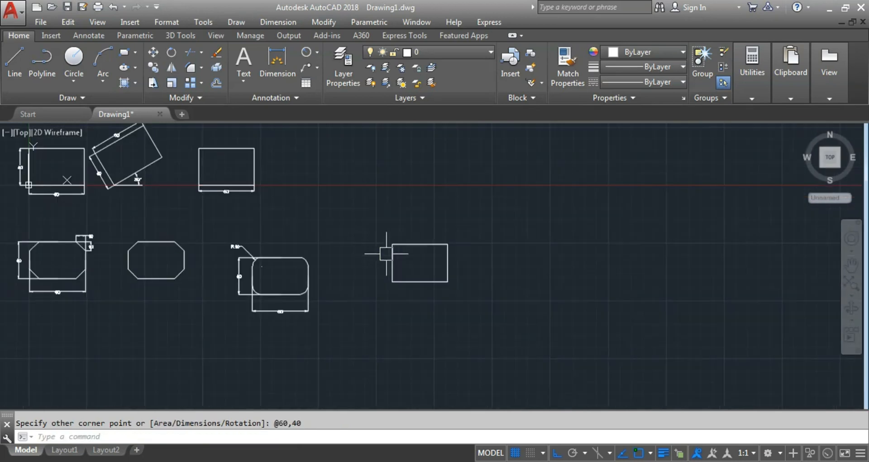
Add linear dimensions for the thick rectangle's length below it and its width on its left side
scroll(376, 248, "up", 5)
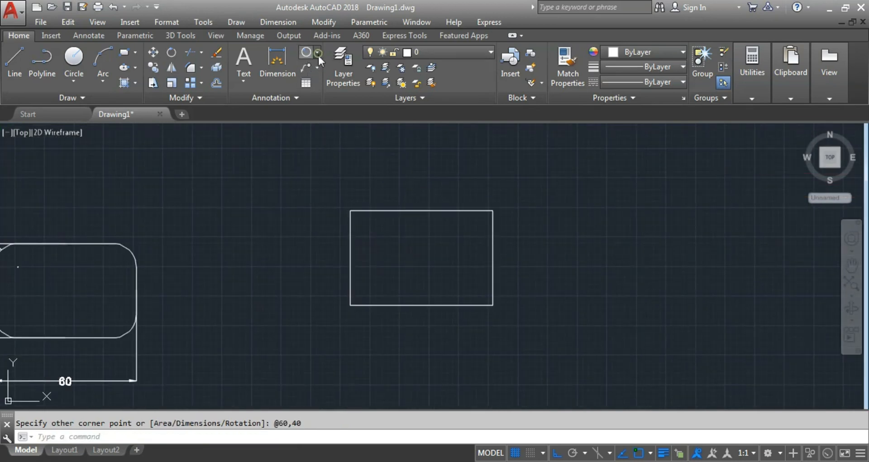
left_click(317, 52)
left_click(322, 69)
left_click(350, 305)
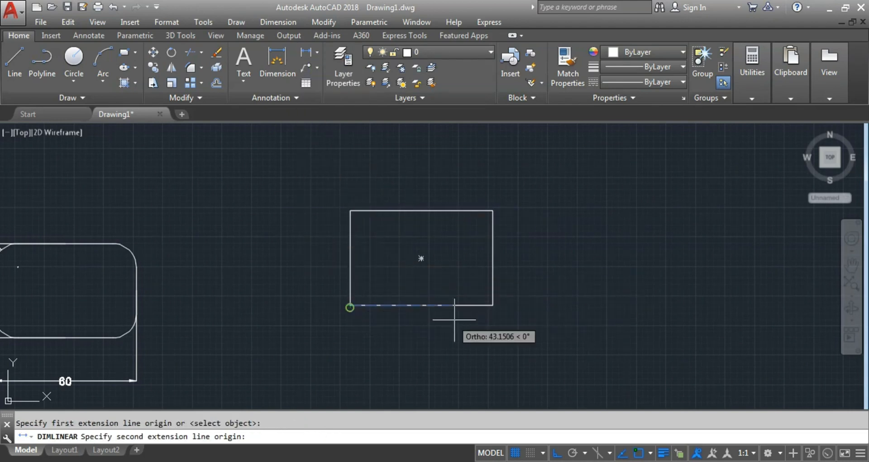
left_click(492, 305)
left_click(458, 345)
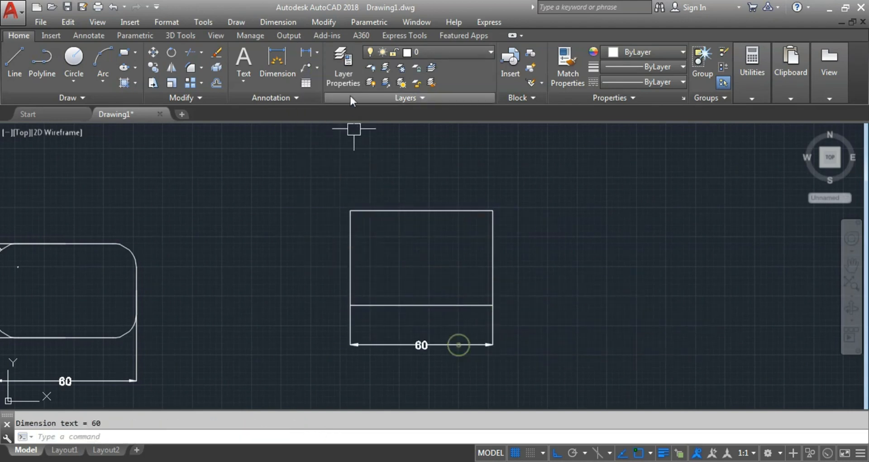
left_click(308, 52)
left_click(350, 305)
left_click(350, 210)
left_click(318, 276)
Delete both linear dimensions from the thick rectangle
left_click(332, 324)
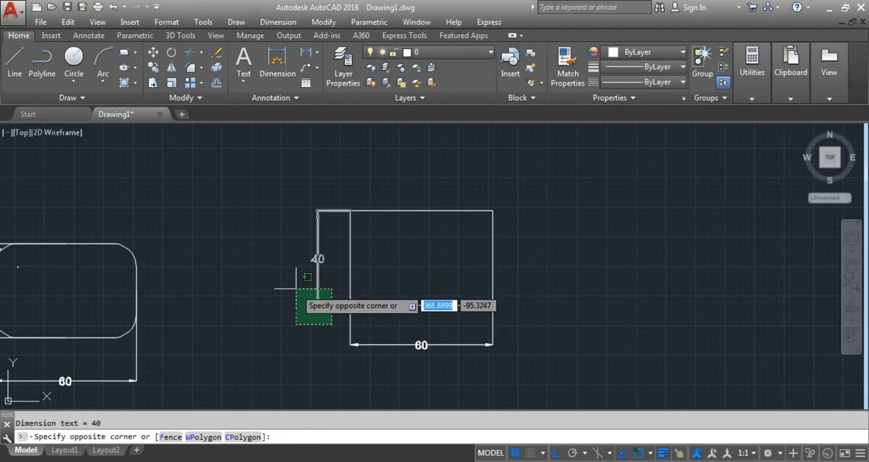
key("Escape")
left_click(318, 290)
key("Delete")
left_click(388, 344)
key("Delete")
Look over all the drawn rectangles and focus the view on the one with thickness
scroll(371, 345, "down", 2)
middle_click_drag(371, 344, 425, 340)
scroll(417, 340, "down", 3)
scroll(417, 331, "up", 3)
mouse_move(336, 294)
middle_mouse_down()
mouse_move(404, 292)
mouse_move(455, 277)
middle_mouse_up()
scroll(456, 277, "down", 2)
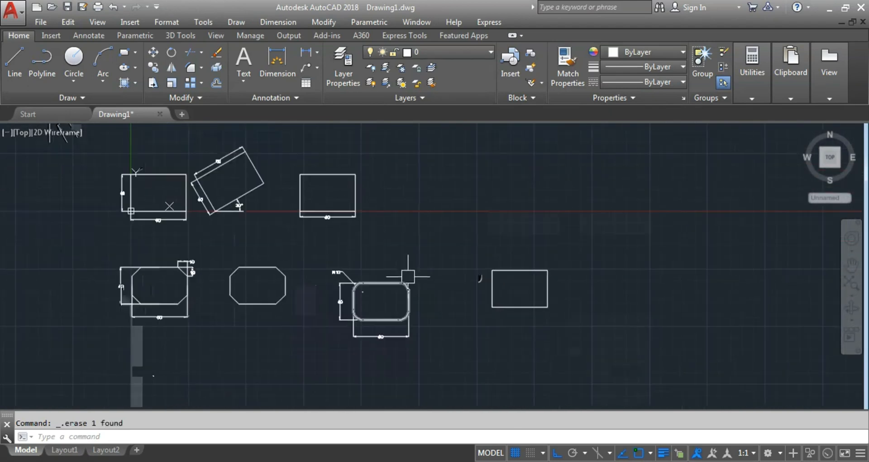
scroll(156, 206, "up", 4)
scroll(334, 268, "down", 4)
middle_click_drag(646, 320, 579, 295)
scroll(580, 295, "up", 4)
scroll(361, 318, "down", 4)
middle_click_drag(262, 299, 295, 295)
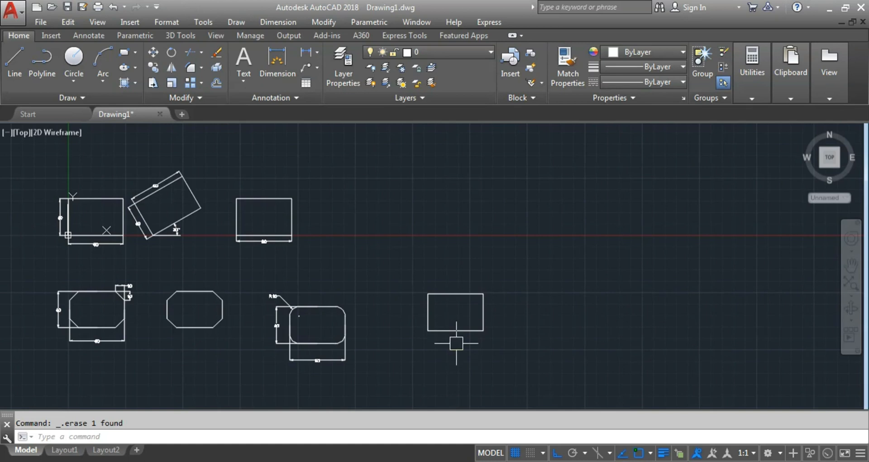
scroll(443, 311, "down", 3)
scroll(436, 305, "up", 5)
scroll(437, 305, "up", 2)
mouse_move(433, 348)
middle_mouse_down()
mouse_move(431, 330)
mouse_move(382, 282)
middle_mouse_up()
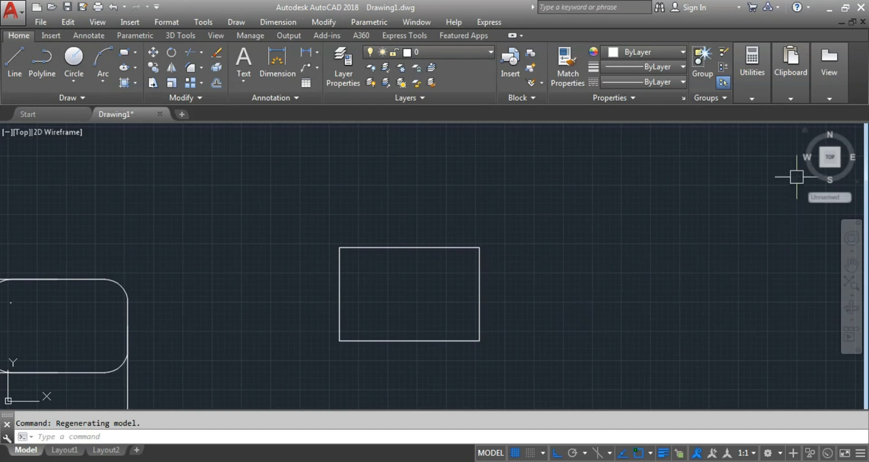
Switch to the isometric home view and examine the rectangle drawn with thickness in 3D
left_click(806, 129)
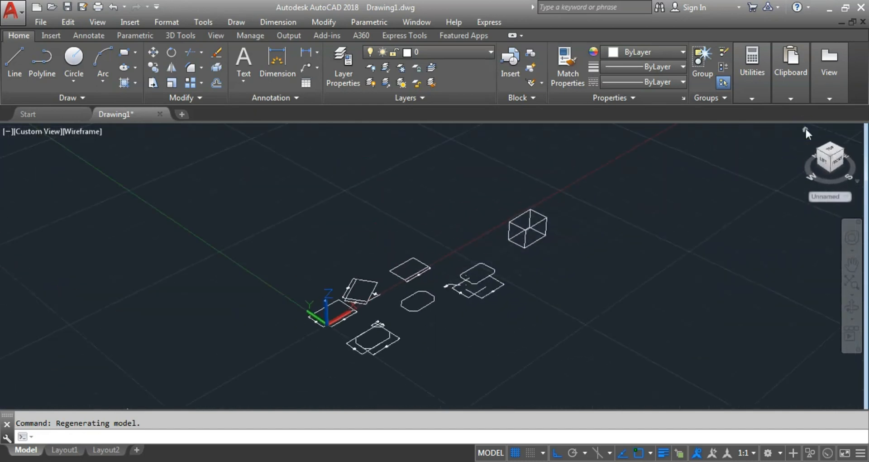
scroll(450, 316, "up", 5)
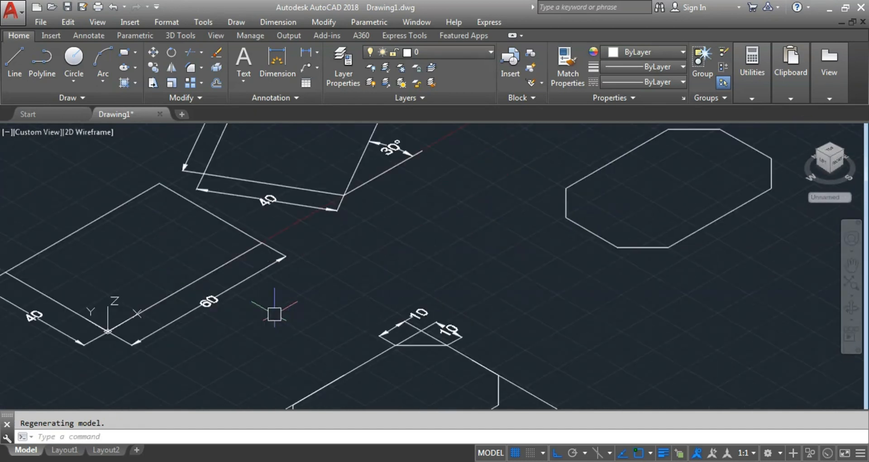
scroll(273, 260, "up", 4)
middle_click_drag(304, 279, 250, 301)
scroll(254, 294, "down", 2)
middle_click_drag(398, 140, 260, 302)
scroll(473, 293, "down", 2)
middle_click_drag(708, 198, 514, 267)
scroll(498, 206, "up", 4)
middle_click_drag(471, 225, 465, 307)
scroll(434, 266, "down", 2)
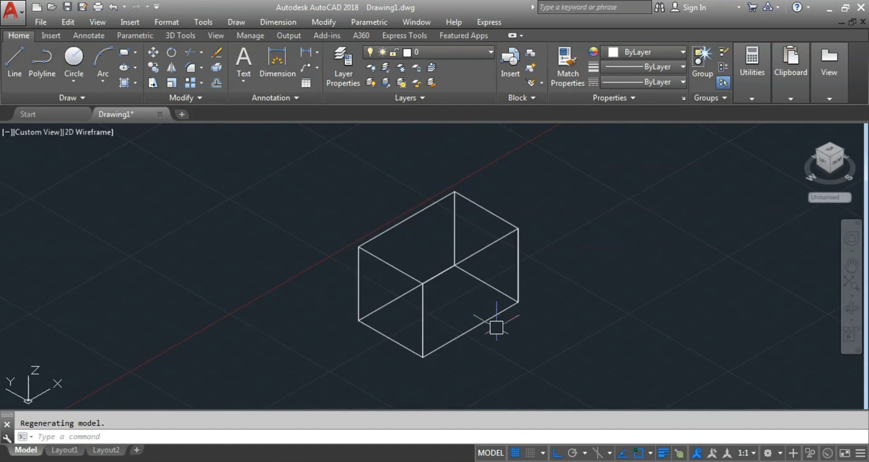
Display the model in the Realistic visual style and inspect the rectangle with thickness
left_click(100, 140)
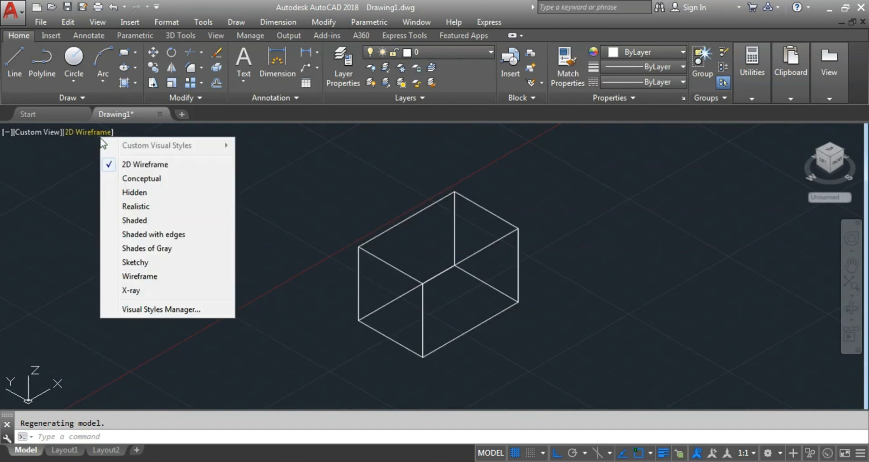
left_click(116, 202)
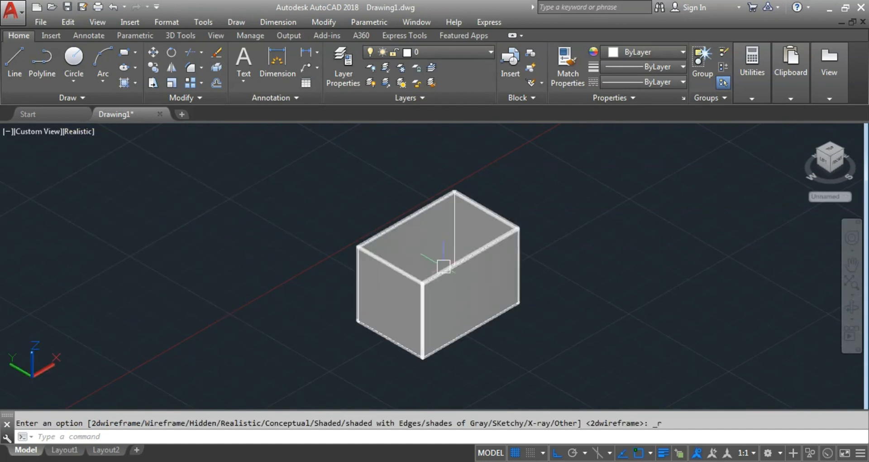
scroll(448, 265, "up", 3)
scroll(450, 265, "down", 4)
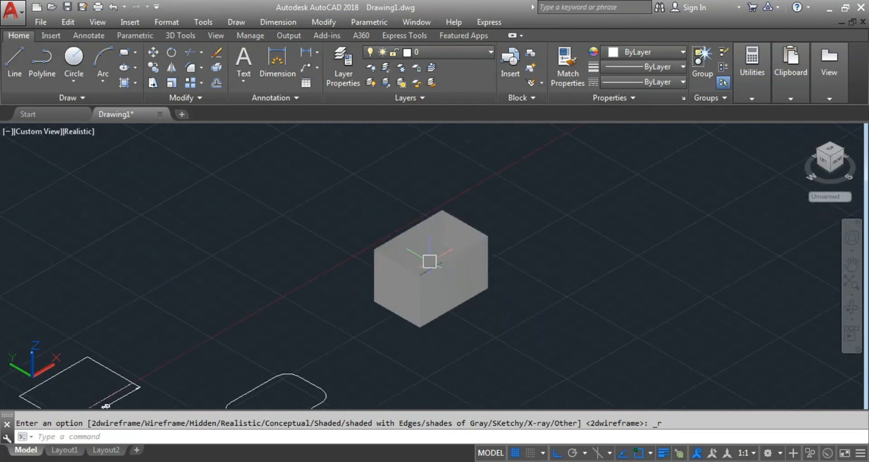
middle_click_drag(451, 265, 328, 273)
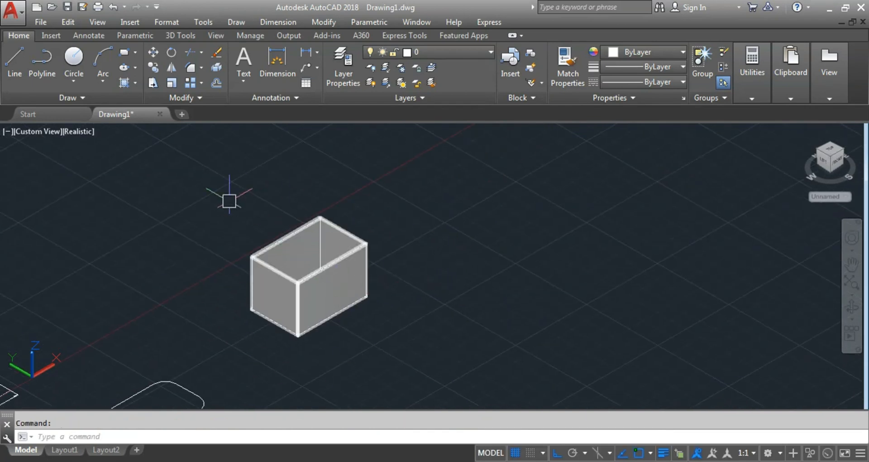
Restore the 2D Wireframe visual style and return to the top view of the drawn rectangles
left_click(76, 132)
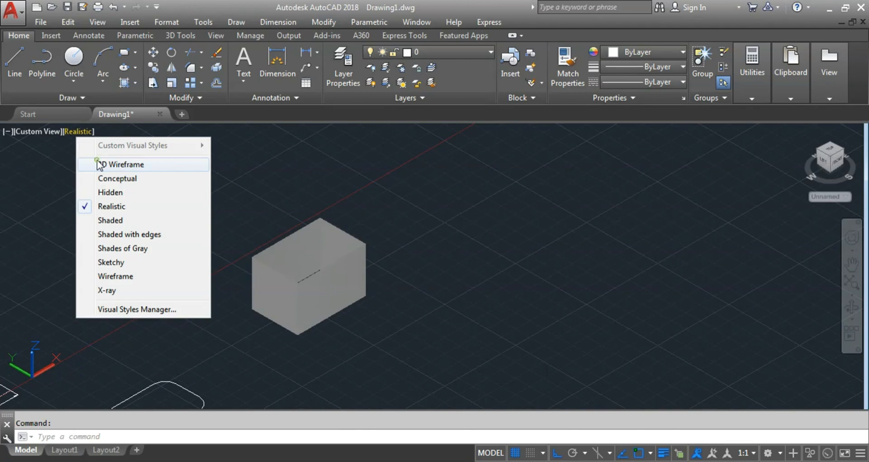
left_click(96, 164)
scroll(339, 274, "up", 2)
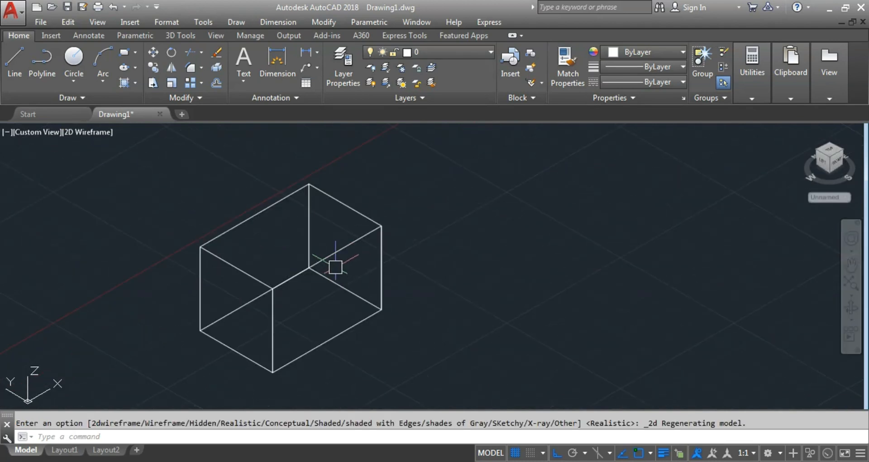
scroll(336, 267, "down", 2)
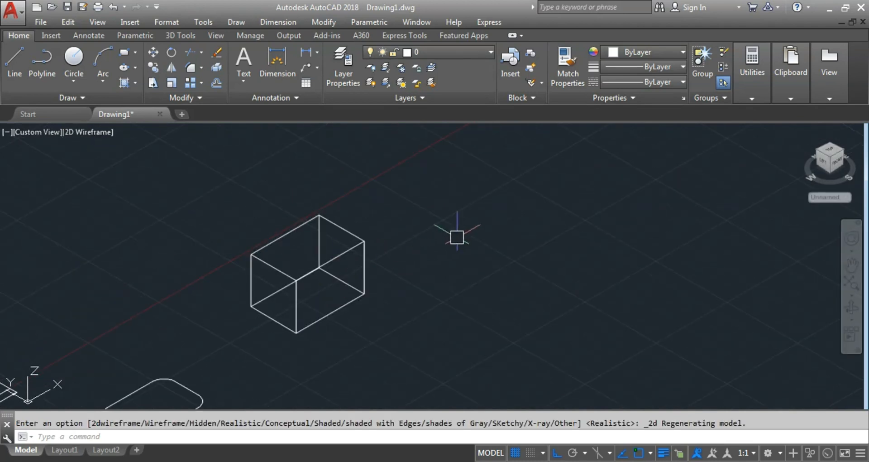
left_click(830, 155)
scroll(497, 301, "up", 2)
middle_click_drag(498, 302, 463, 287)
scroll(398, 289, "down", 2)
type("r")
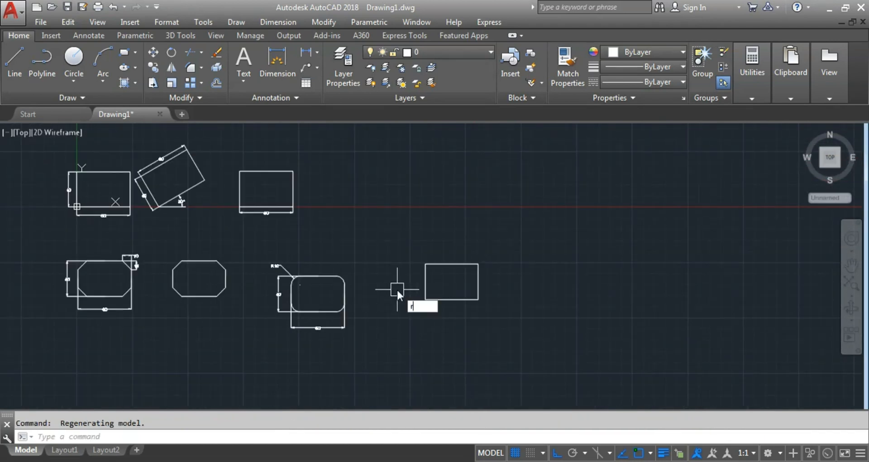
key("Return")
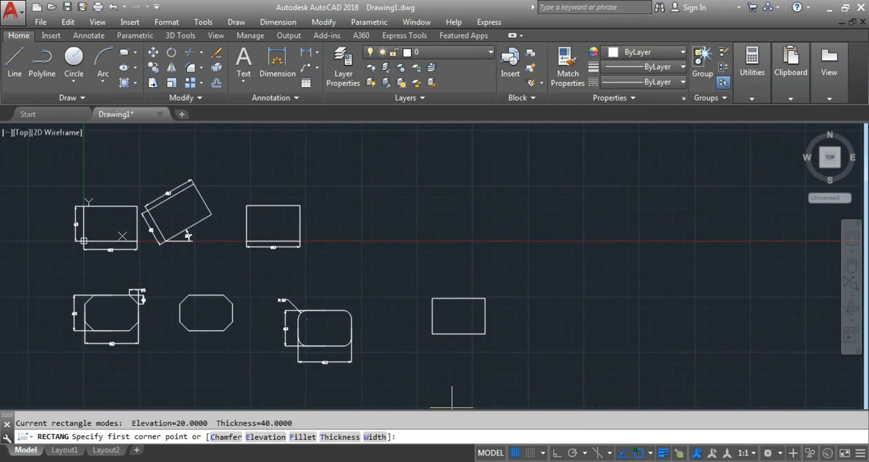
key("alt+Tab")
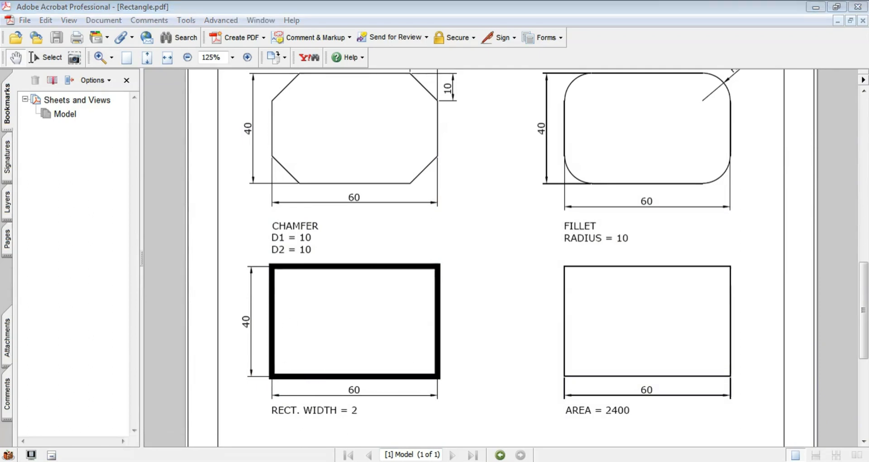
key("alt+Tab")
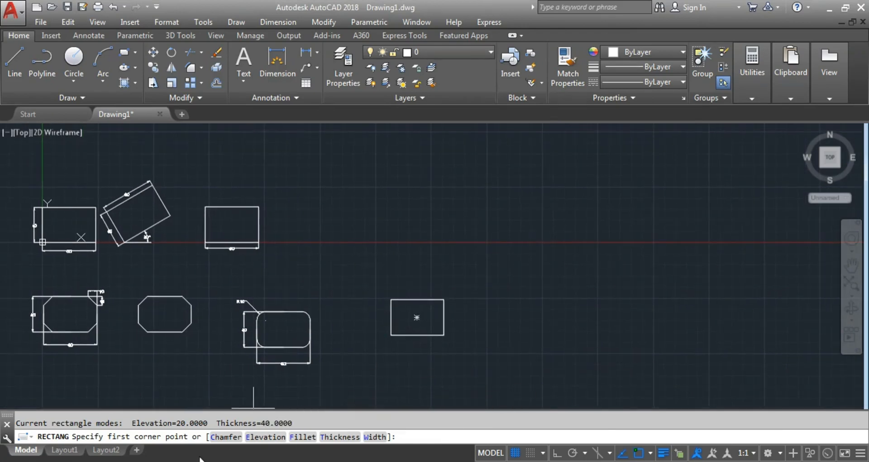
left_click(336, 260)
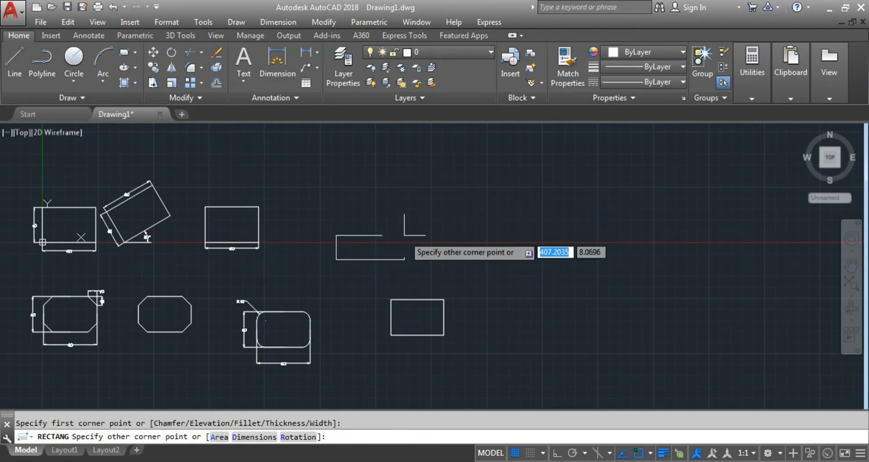
key("Escape")
type("rec")
key("Return")
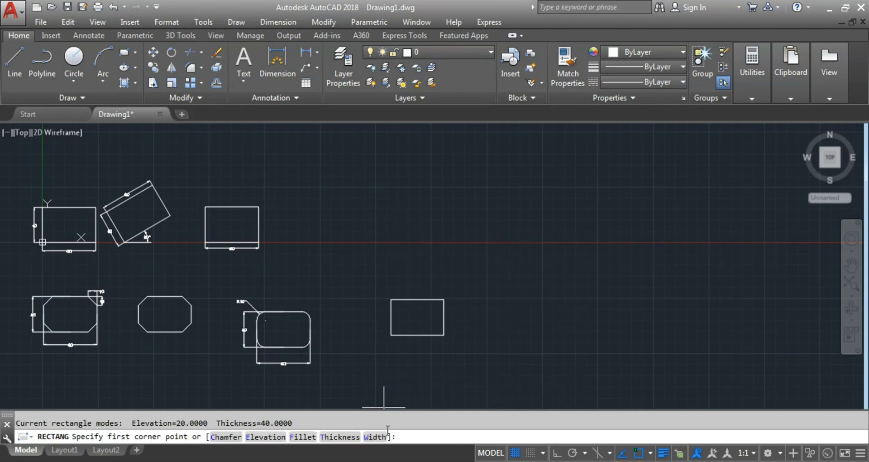
left_click(376, 437)
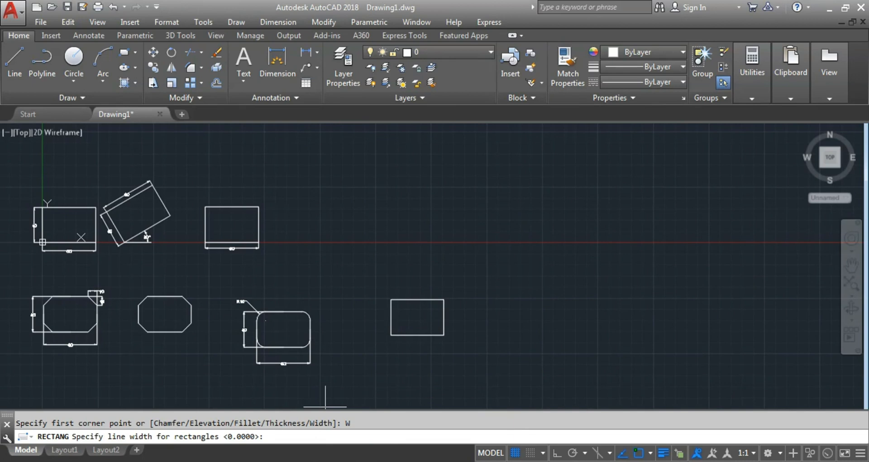
key("alt+Tab")
key("alt+Tab")
key("Return")
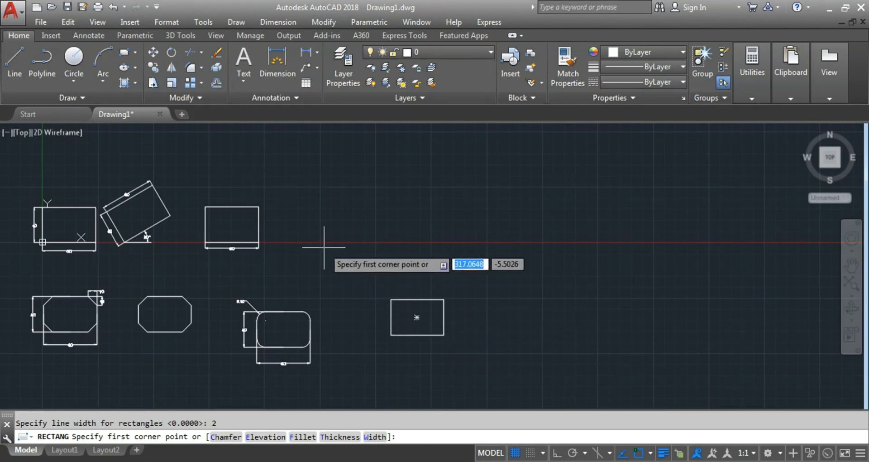
left_click(323, 260)
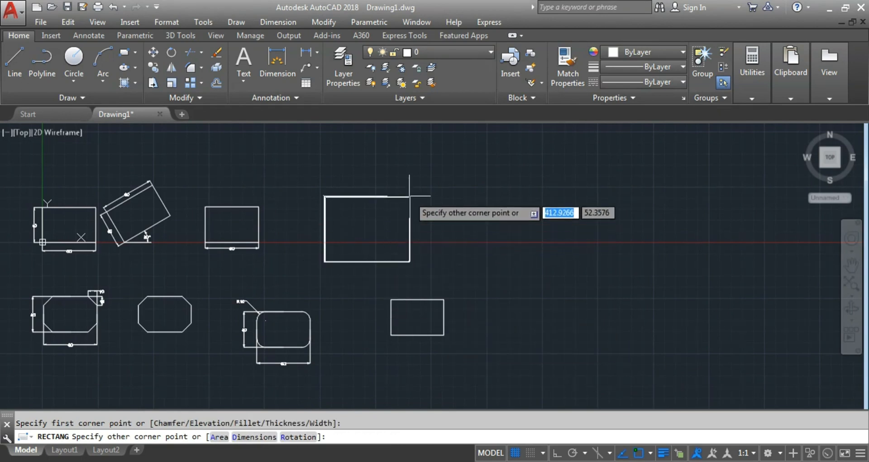
type("@60")
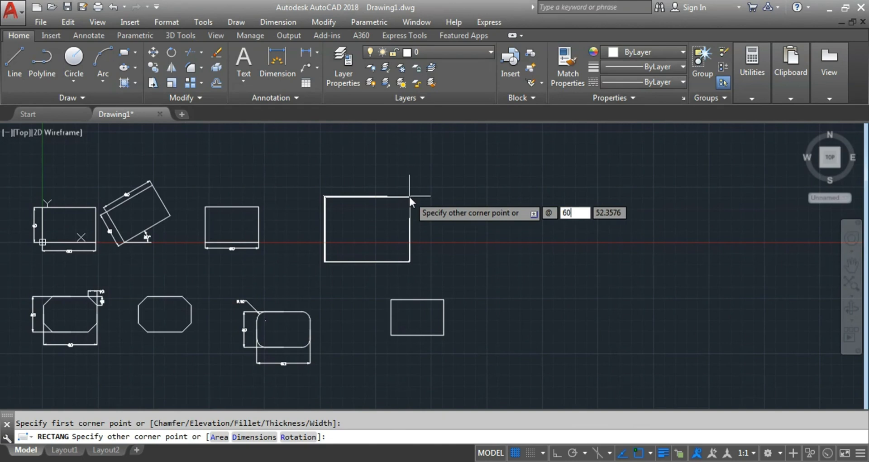
key("Tab")
type("40")
key("Return")
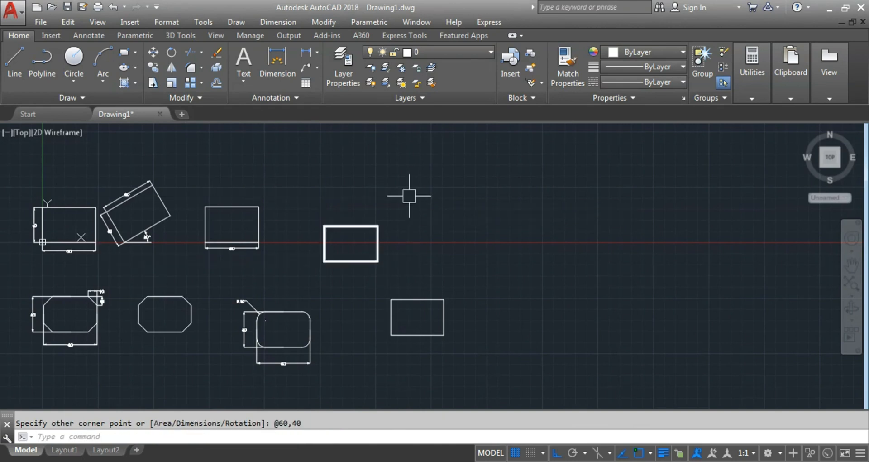
Add linear dimensions to the wide-line rectangle, one for its height on the left side and one for its length below
scroll(351, 240, "up", 4)
middle_click_drag(349, 244, 385, 229)
scroll(382, 241, "up", 2)
scroll(383, 239, "down", 2)
left_click(304, 55)
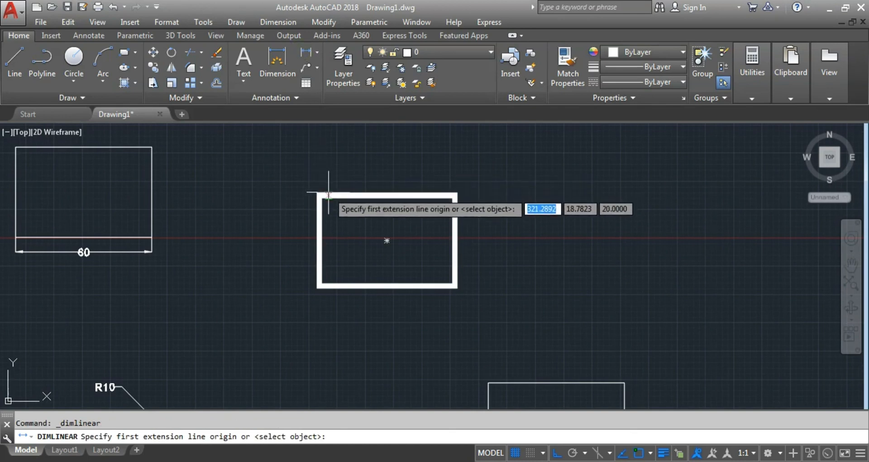
left_click(319, 195)
left_click(335, 286)
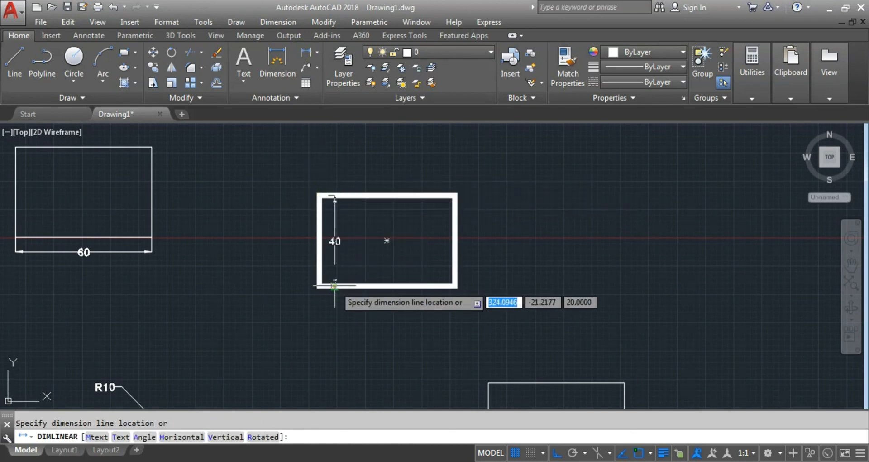
left_click(298, 272)
left_click(292, 51)
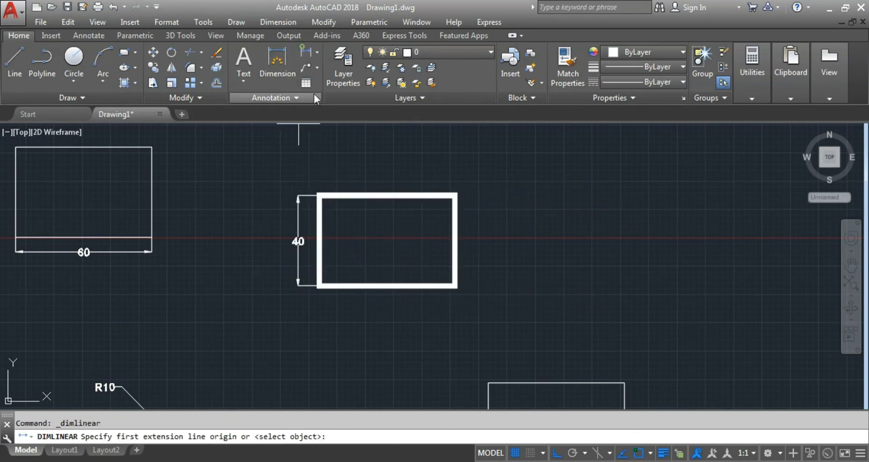
left_click(320, 256)
left_click(455, 264)
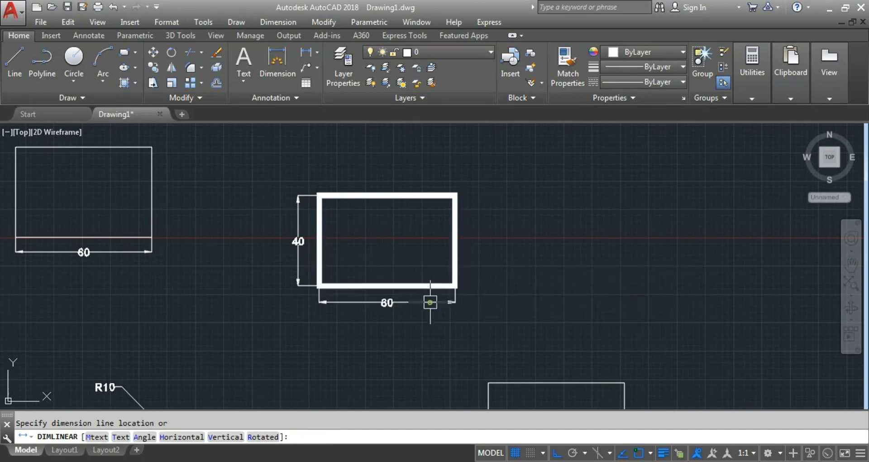
left_click(452, 305)
Look over all the drawn rectangles and check the current modes of the Rectangle command
scroll(361, 283, "up", 4)
scroll(378, 260, "down", 4)
middle_click_drag(378, 260, 445, 195)
scroll(444, 240, "down", 5)
middle_click_drag(412, 283, 459, 297)
type("rec")
key("Return")
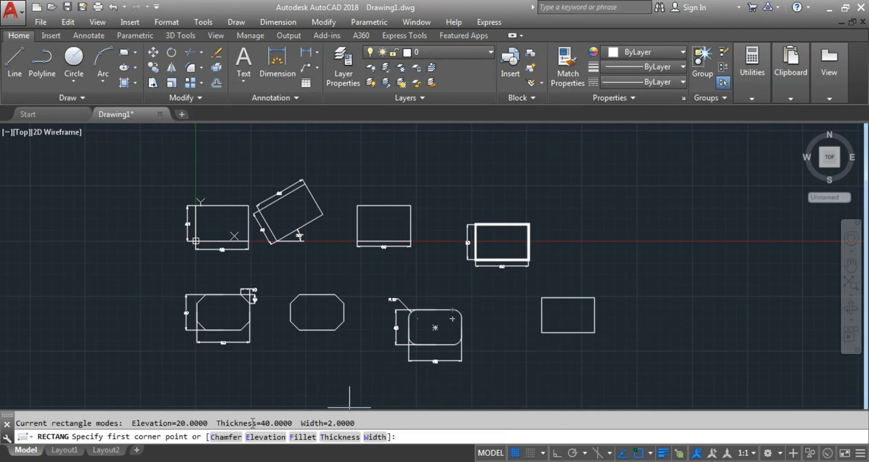
key("Escape")
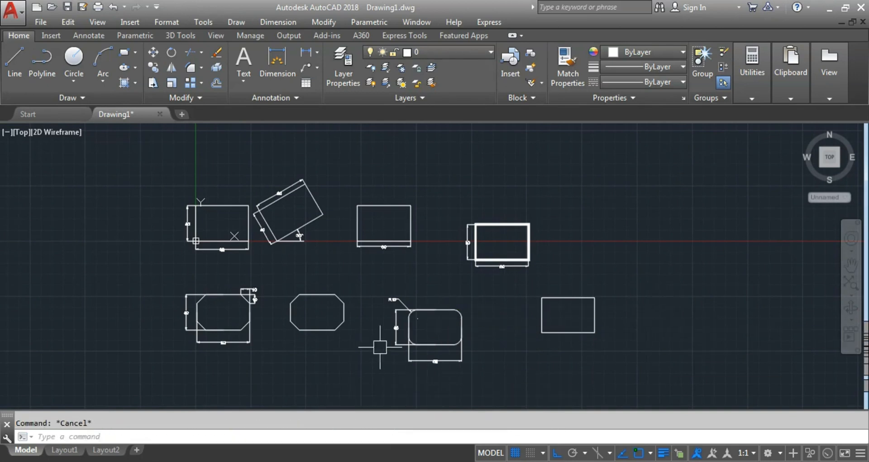
middle_click_drag(380, 347, 420, 343)
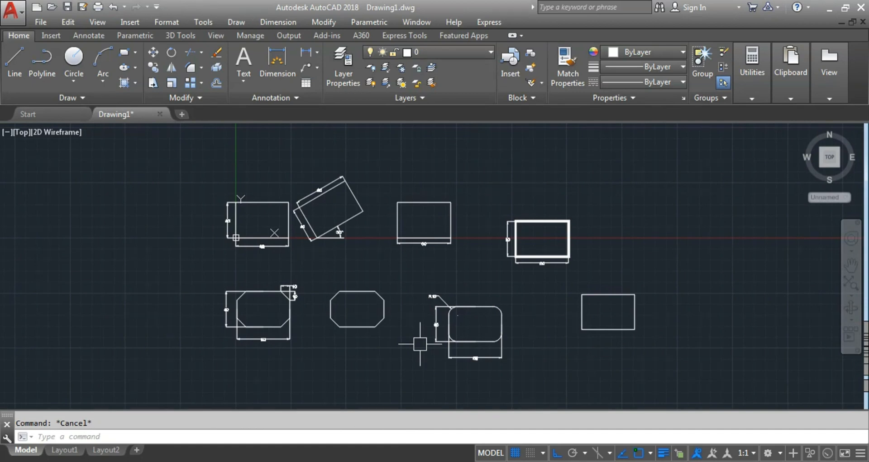